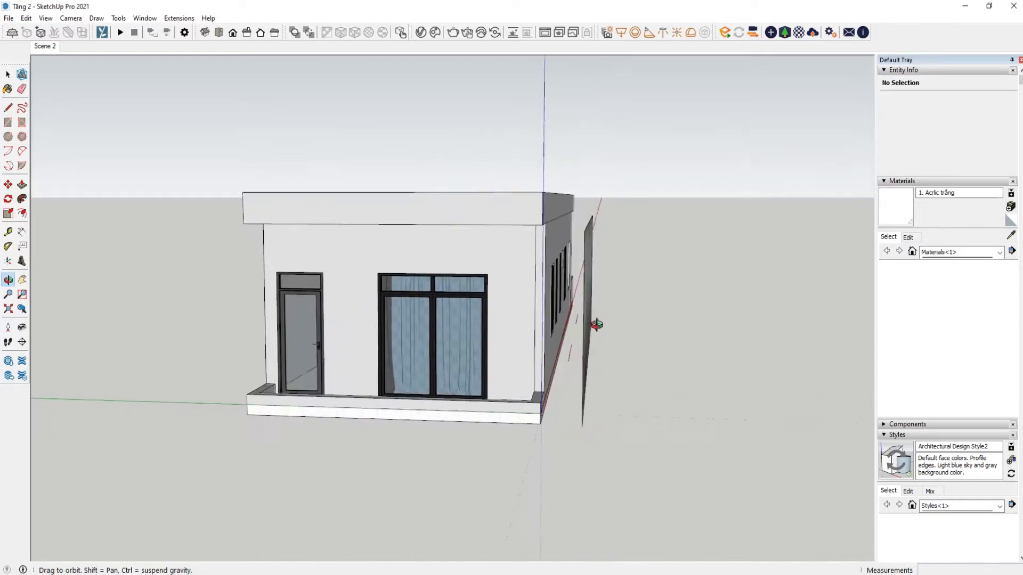
# Step: Place a section plane on the house's front wall and accept its default name and symbol
pyautogui.moveTo(539, 222); pyautogui.dragTo(537, 364, button='middle')
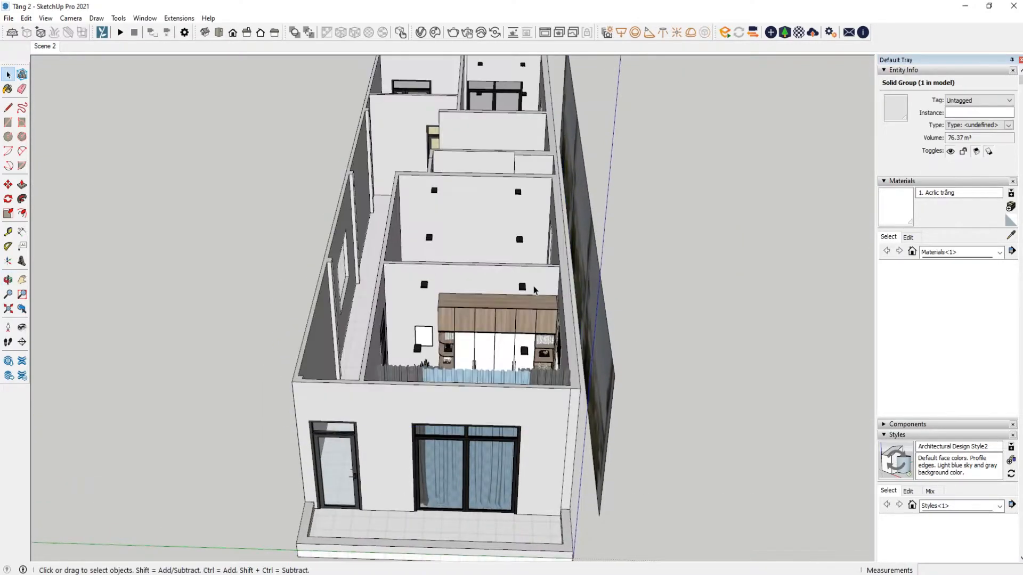
pyautogui.scroll(10, 538, 293)
pyautogui.scroll(-6, 479, 312)
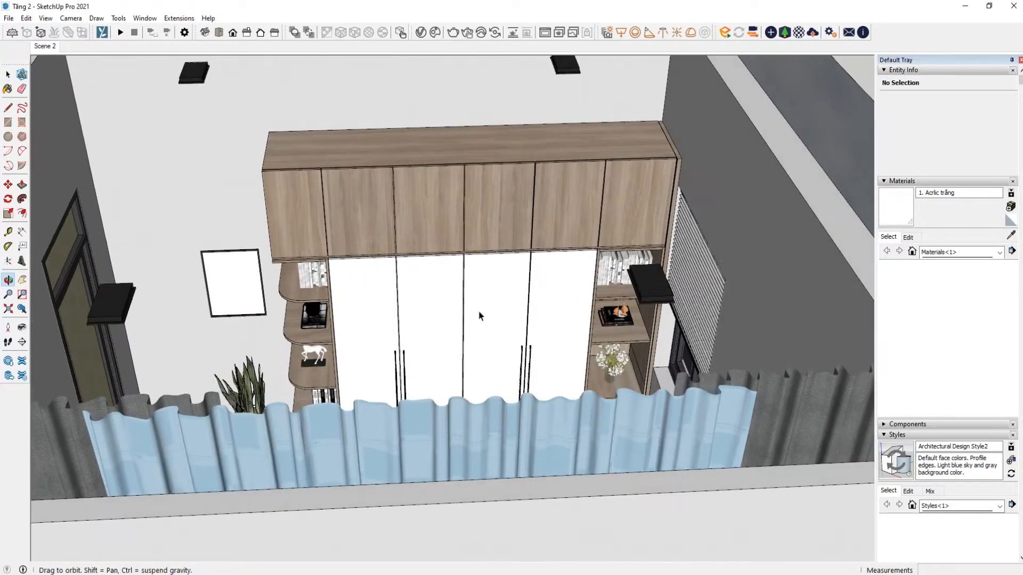
pyautogui.press('space')
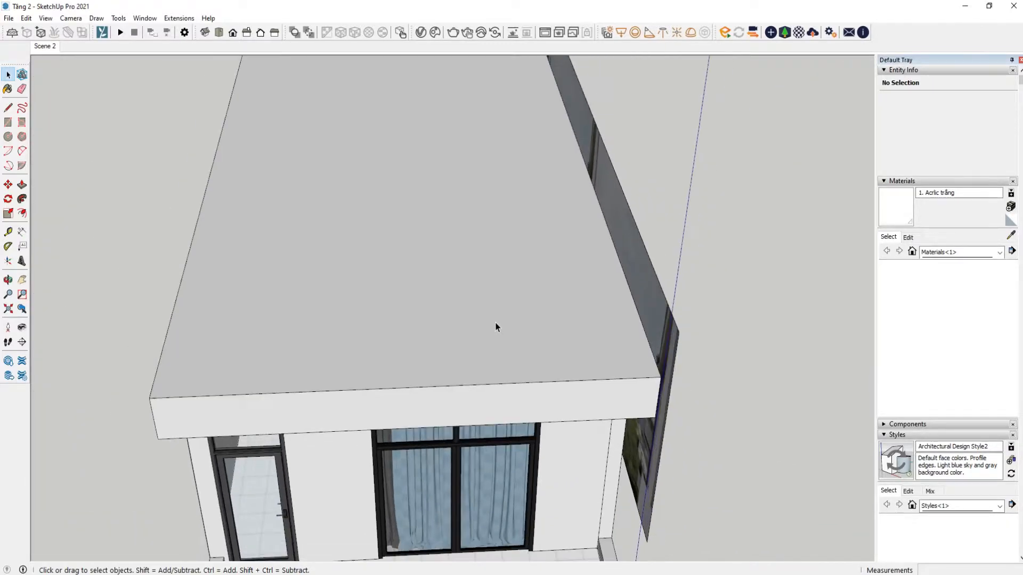
pyautogui.moveTo(495, 327); pyautogui.dragTo(501, 241, button='middle')
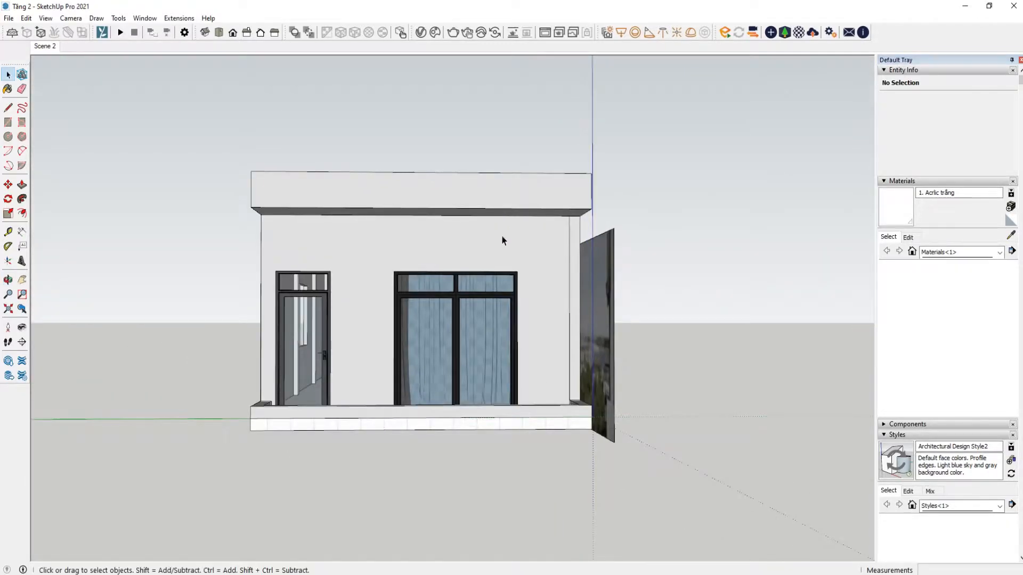
pyautogui.click(22, 342)
pyautogui.click(430, 347)
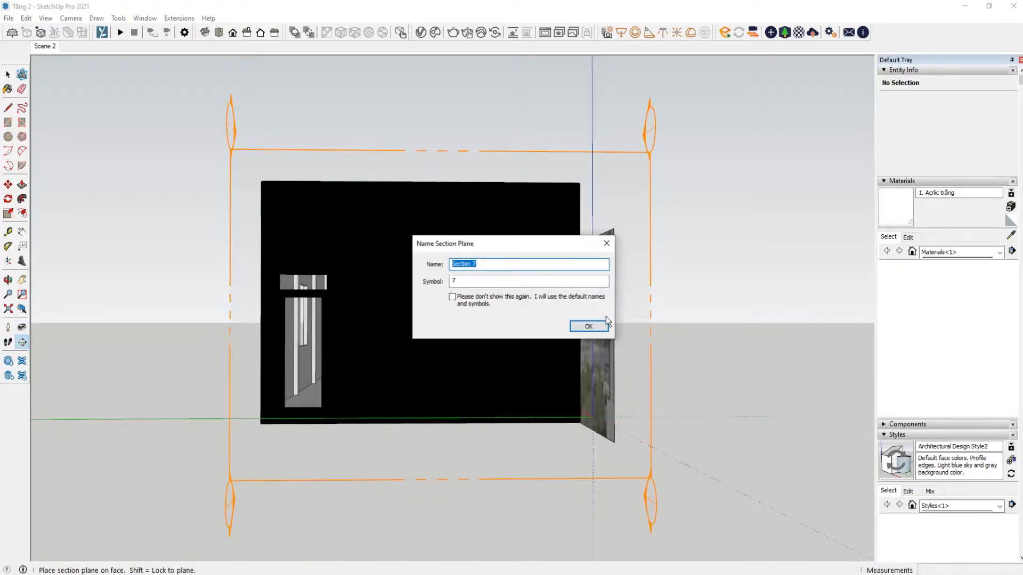
pyautogui.click(588, 326)
# Step: Move the section plane about 852 mm into the house along the red axis
pyautogui.scroll(-3, 447, 261)
pyautogui.moveTo(648, 336); pyautogui.dragTo(592, 458, button='middle')
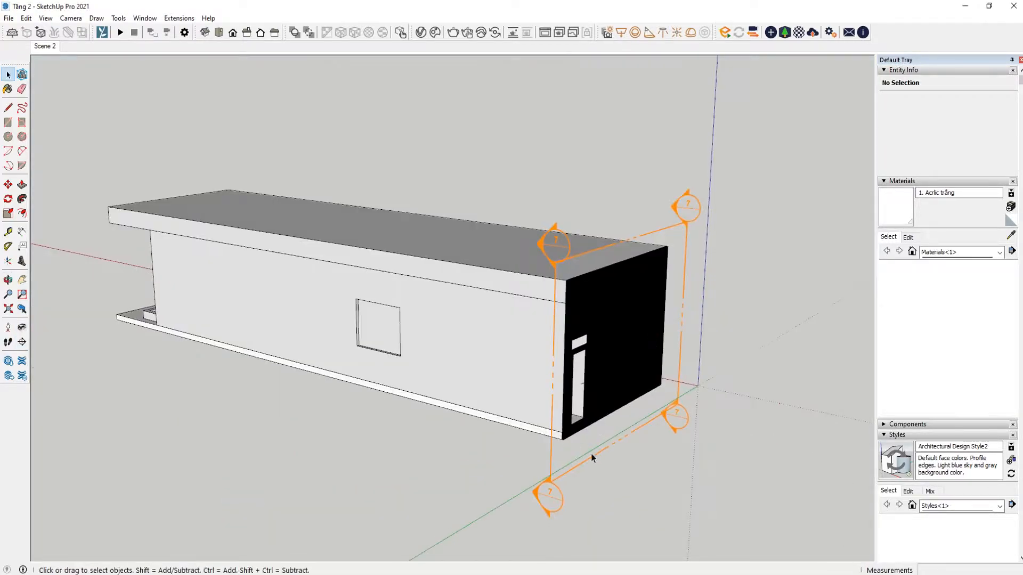
pyautogui.click(562, 487)
pyautogui.press('m')
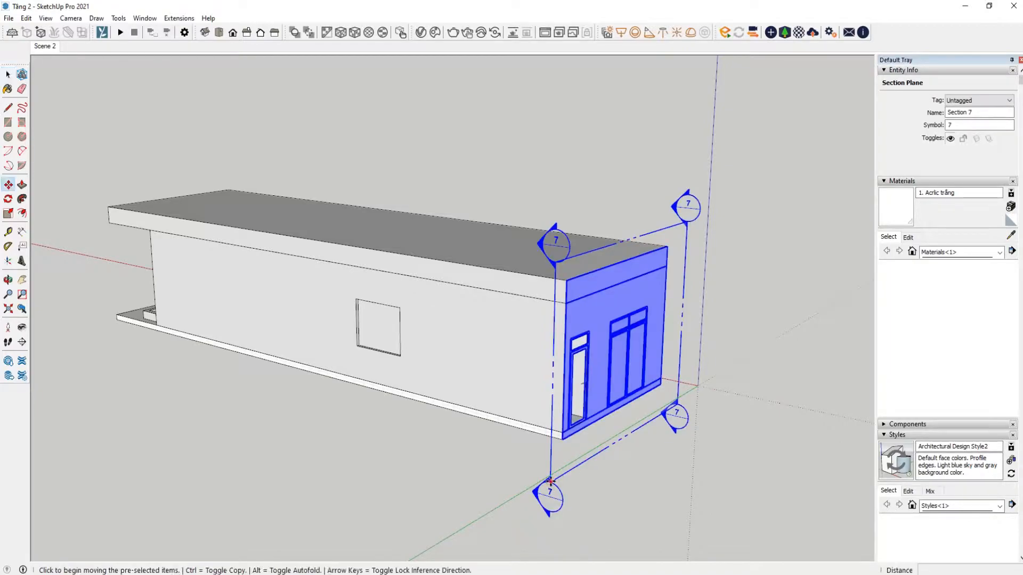
pyautogui.click(550, 485)
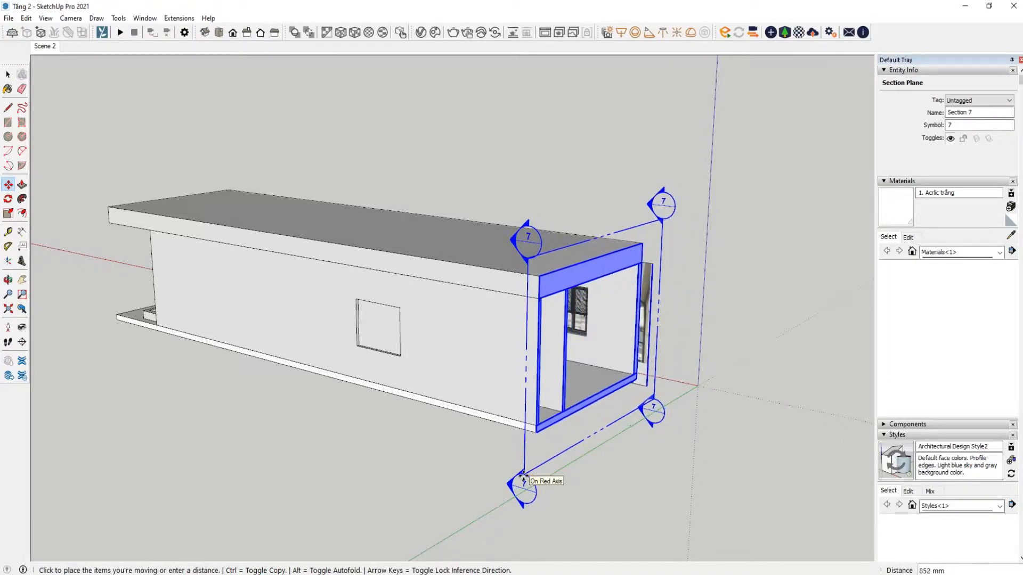
pyautogui.click(521, 475)
pyautogui.press('space')
pyautogui.click(732, 402)
# Step: Examine the section plane's clipper parameters and options in the V-Ray Asset Editor
pyautogui.moveTo(733, 402); pyautogui.dragTo(458, 256, button='middle')
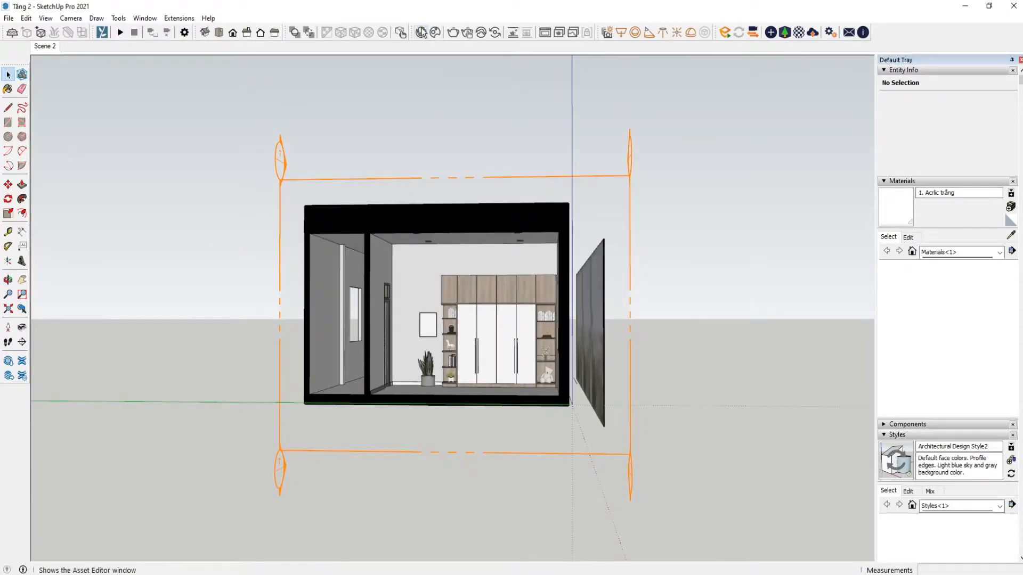
pyautogui.click(421, 32)
pyautogui.click(368, 109)
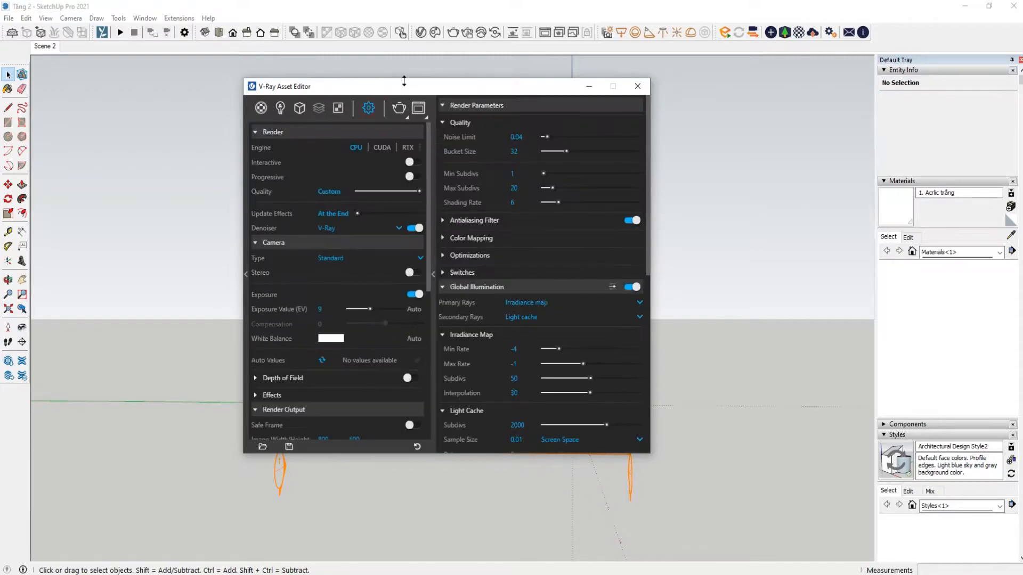
pyautogui.click(432, 273)
pyautogui.moveTo(338, 88); pyautogui.dragTo(179, 88)
pyautogui.click(411, 218)
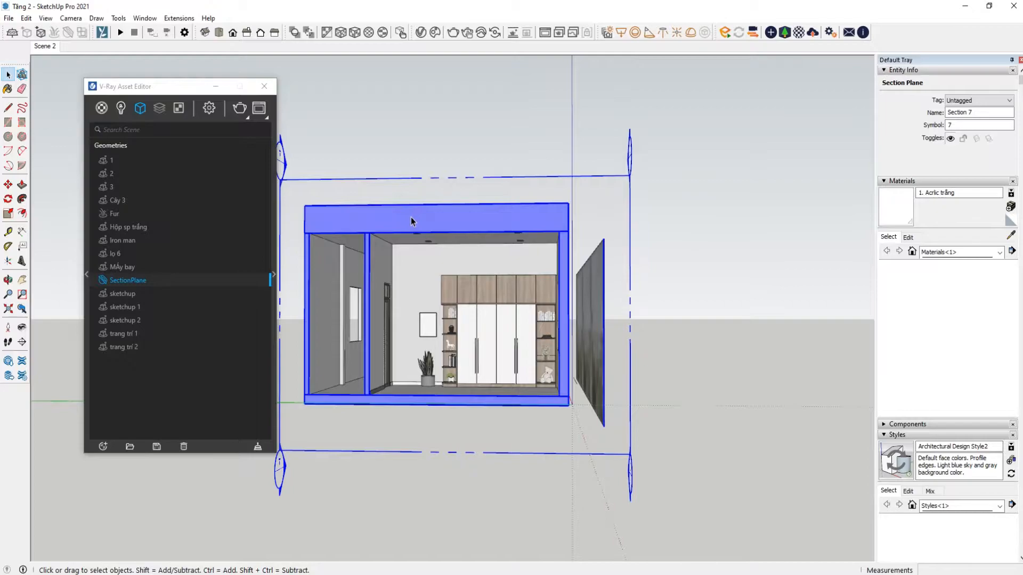
pyautogui.click(274, 274)
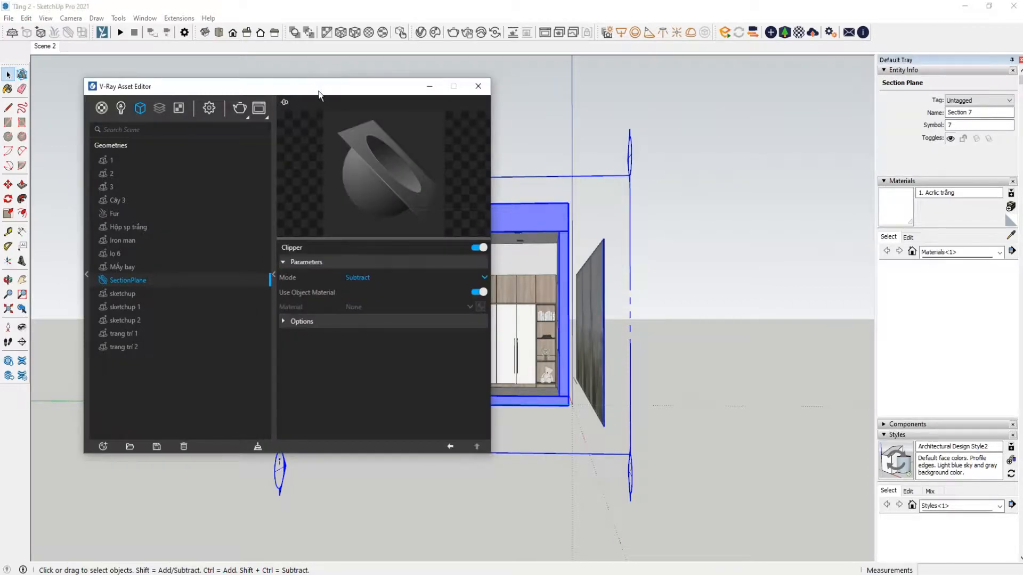
pyautogui.moveTo(319, 94); pyautogui.dragTo(275, 91)
pyautogui.click(258, 318)
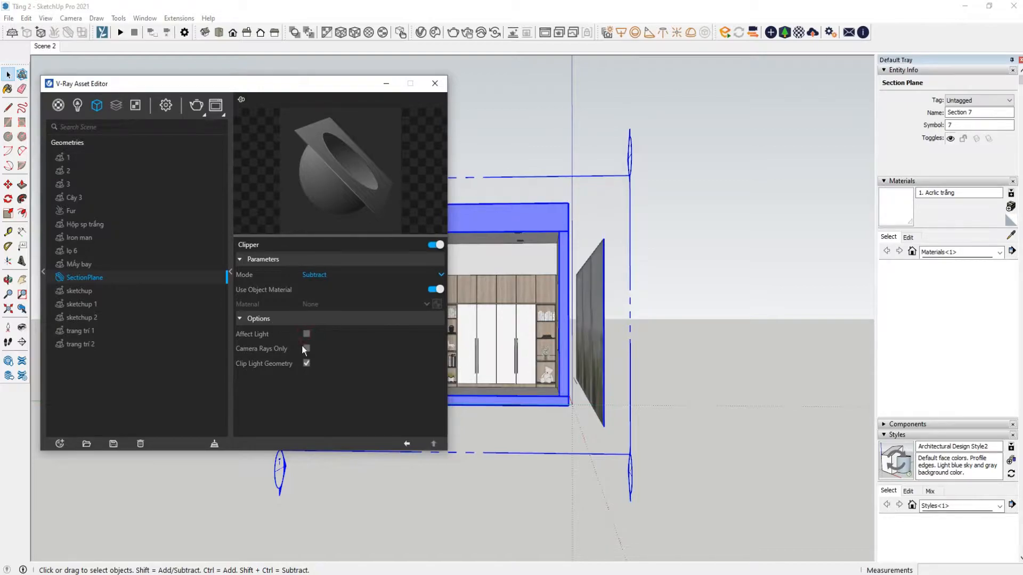
pyautogui.click(166, 105)
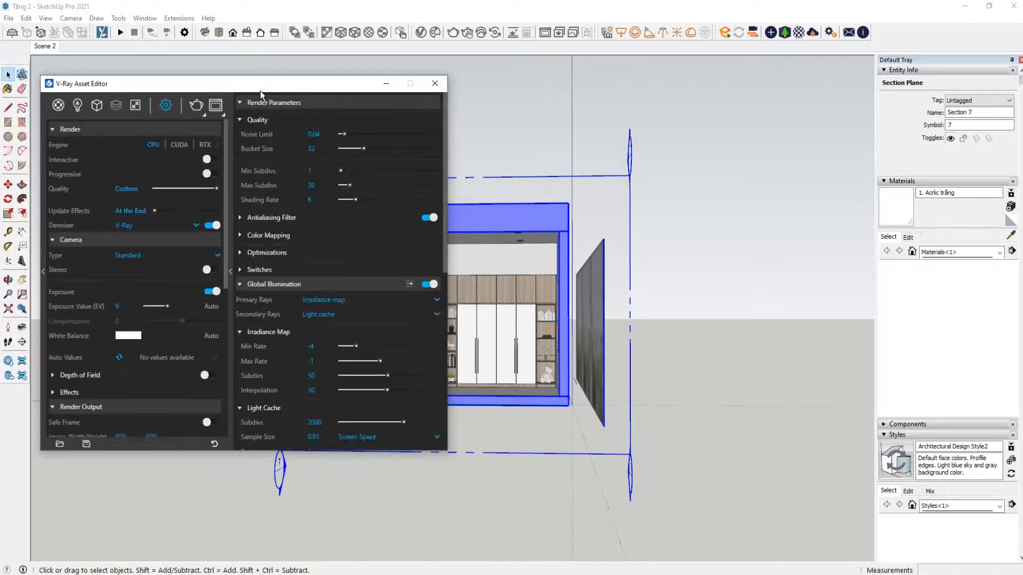
pyautogui.click(230, 271)
pyautogui.scroll(4, 510, 306)
pyautogui.moveTo(510, 307); pyautogui.dragTo(514, 286, button='middle')
pyautogui.click(172, 84)
# Step: Frame the bedroom's wardrobe wall head-on and set the camera's eye height to 1400 mm
pyautogui.scroll(4, 425, 381)
pyautogui.keyDown('shift'); pyautogui.moveTo(425, 379); pyautogui.dragTo(353, 335, button='middle'); pyautogui.keyUp('shift')
pyautogui.scroll(-1, 358, 337)
pyautogui.keyDown('shift'); pyautogui.moveTo(380, 299); pyautogui.dragTo(364, 315, button='middle'); pyautogui.keyUp('shift')
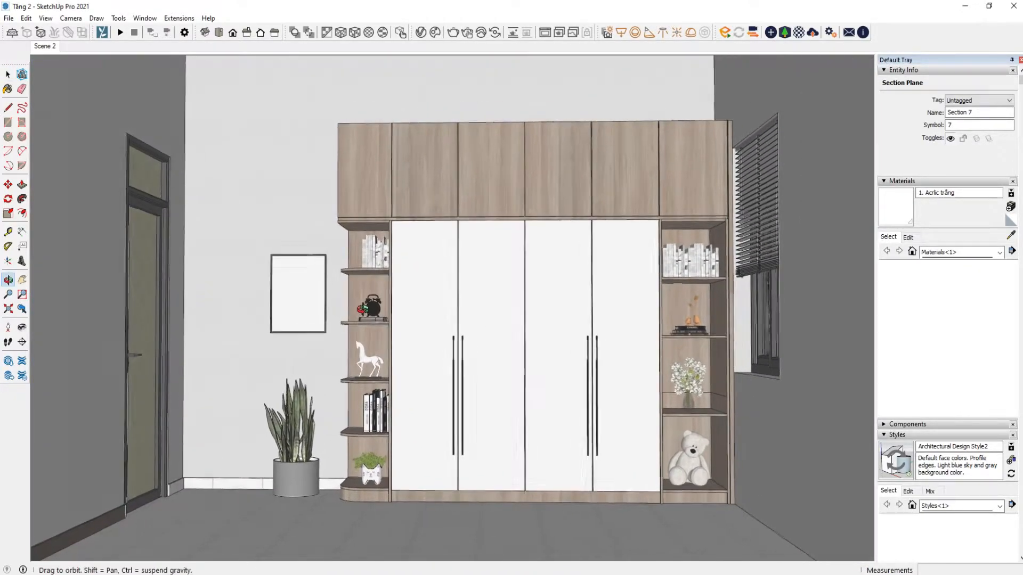
pyautogui.click(22, 327)
pyautogui.moveTo(391, 313); pyautogui.dragTo(395, 315)
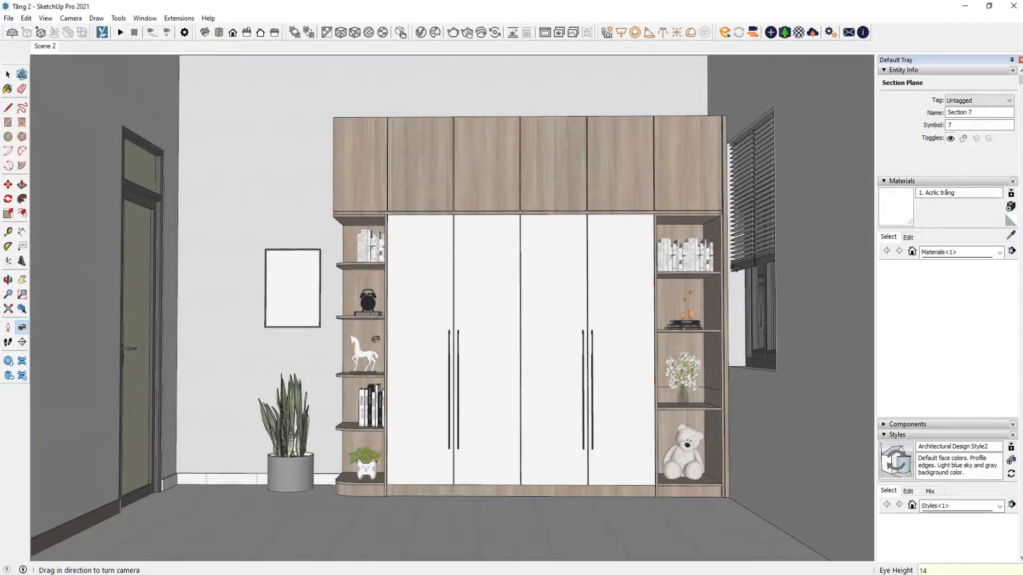
pyautogui.write('1400')
pyautogui.press('Return')
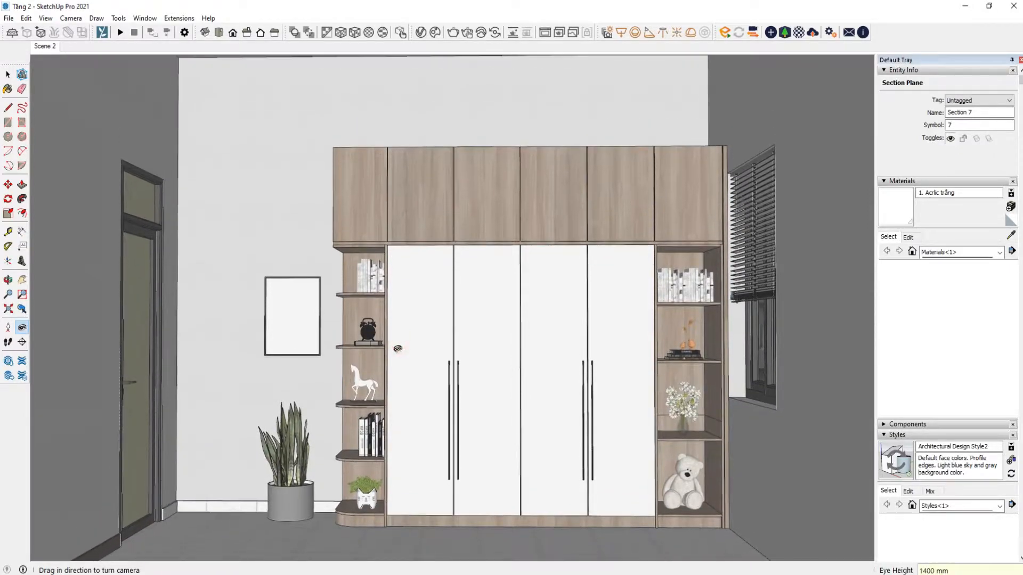
# Step: Switch the camera to two-point perspective and walk closer to the wardrobe
pyautogui.click(71, 18)
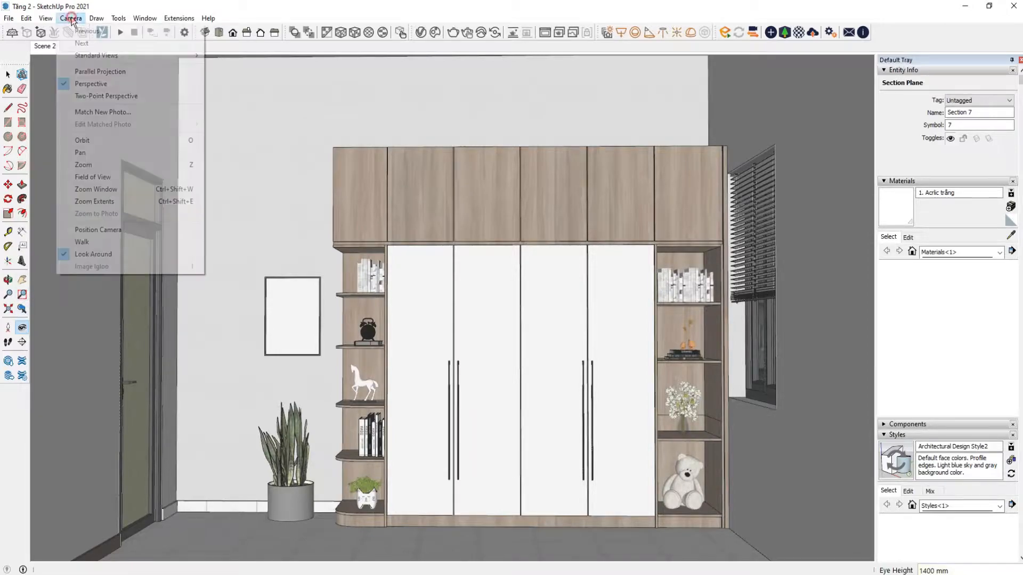
pyautogui.click(104, 96)
pyautogui.moveTo(422, 296); pyautogui.dragTo(425, 275)
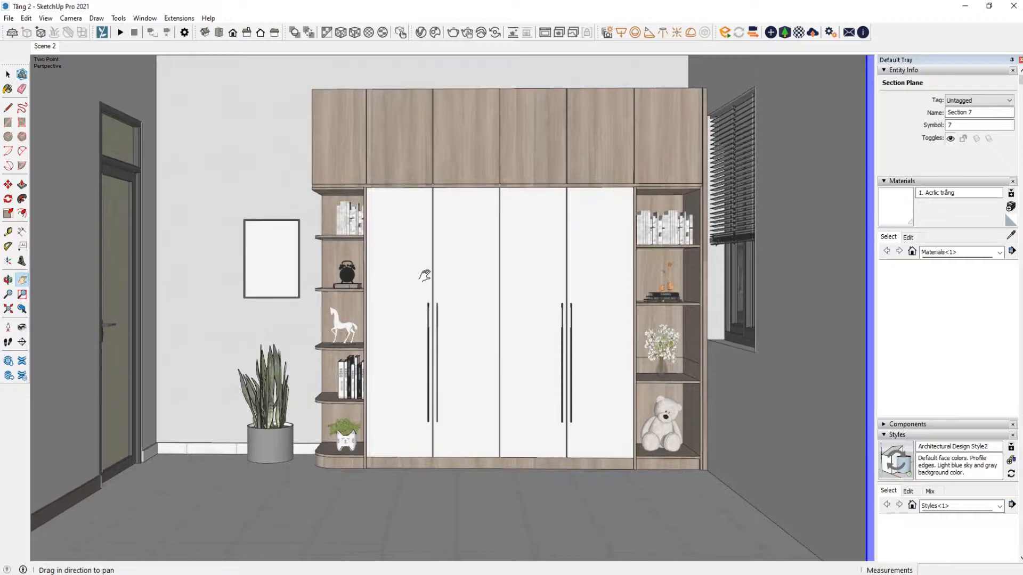
pyautogui.click(8, 342)
pyautogui.click(486, 328)
pyautogui.moveTo(486, 327); pyautogui.dragTo(490, 291)
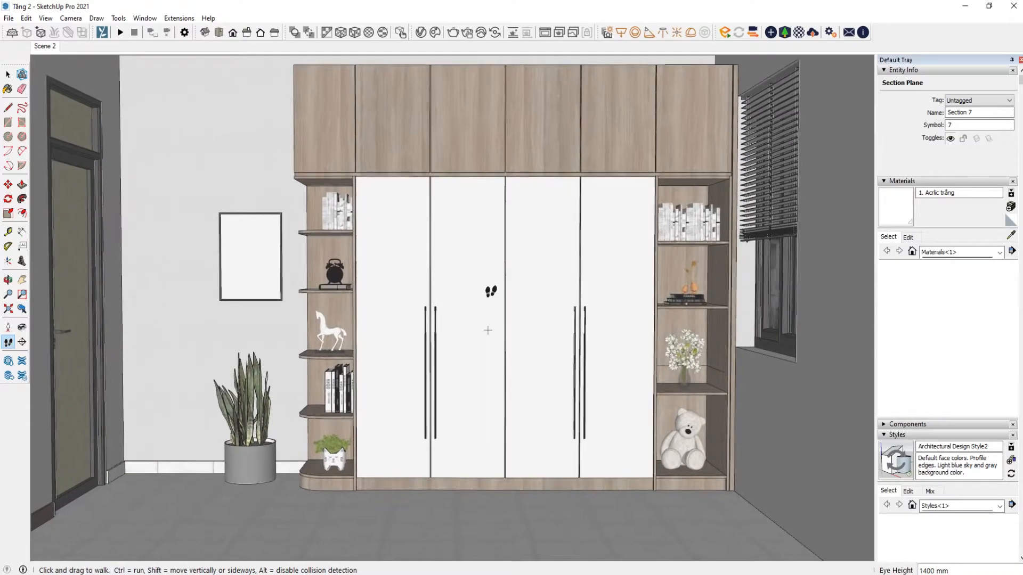
# Step: Reapply two-point perspective and pan and zoom until the wardrobe fills the view
pyautogui.click(71, 18)
pyautogui.click(85, 96)
pyautogui.moveTo(301, 197); pyautogui.dragTo(251, 163)
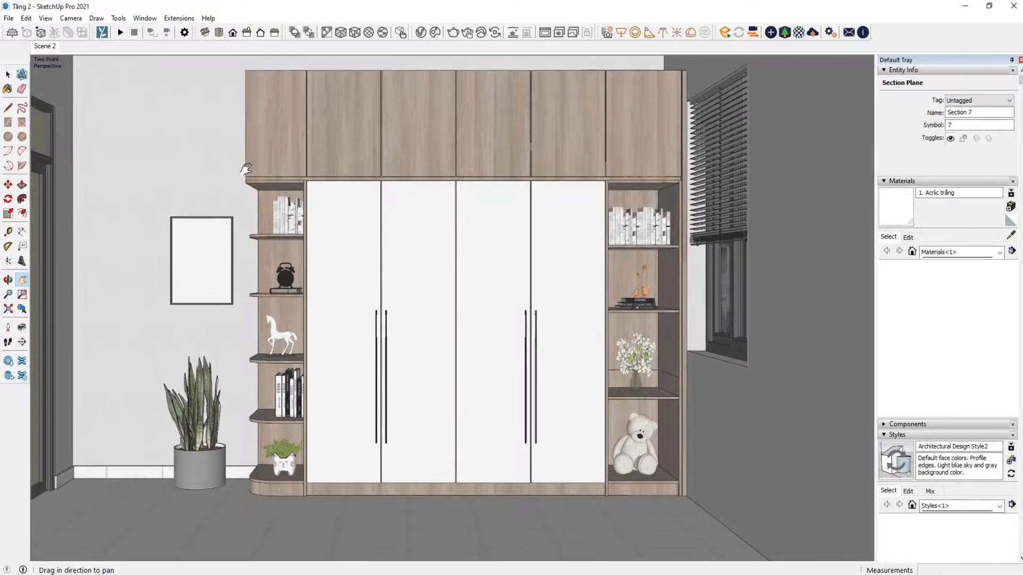
pyautogui.click(8, 294)
pyautogui.moveTo(200, 287); pyautogui.dragTo(190, 277)
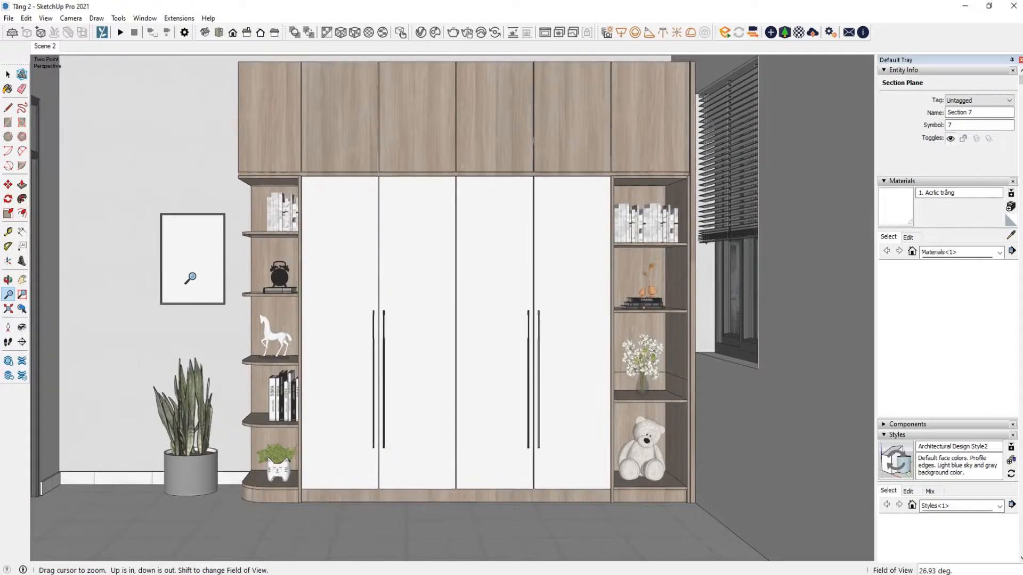
# Step: Enable Safe Frame in the V-Ray render output settings and refit the wardrobe inside the frame
pyautogui.click(401, 33)
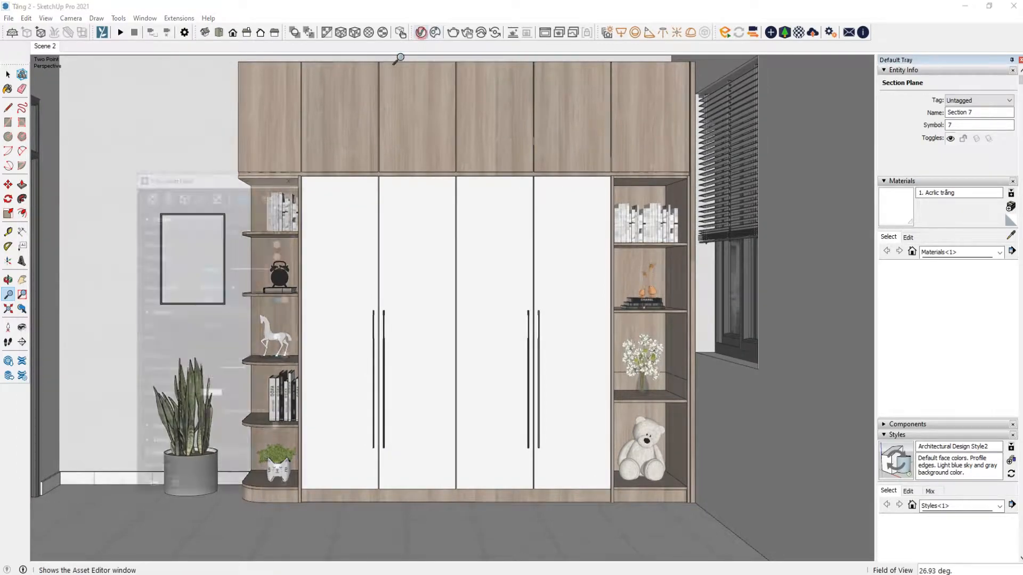
pyautogui.moveTo(145, 88); pyautogui.dragTo(310, 83)
pyautogui.scroll(-3, 310, 254)
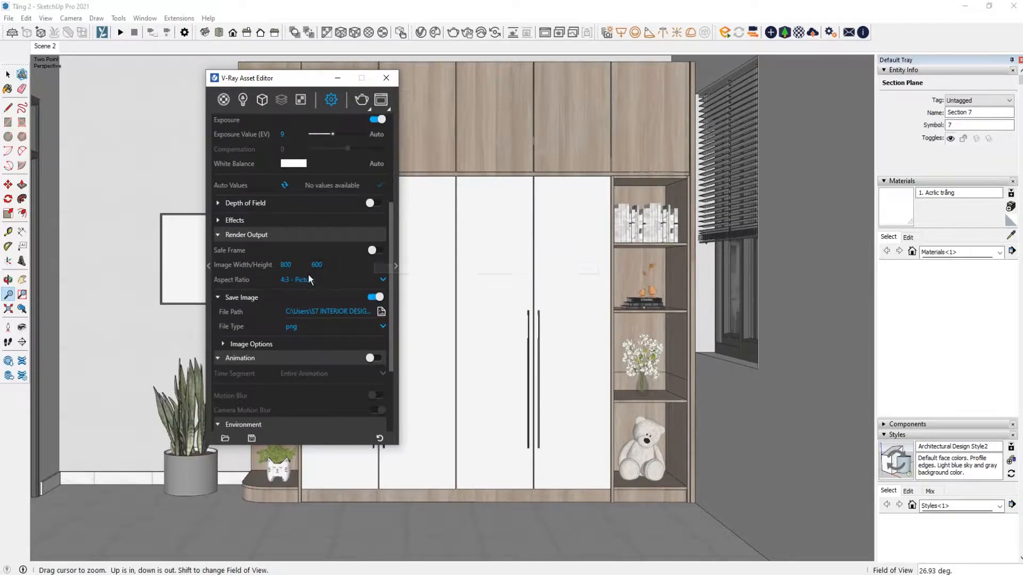
pyautogui.scroll(-2, 308, 273)
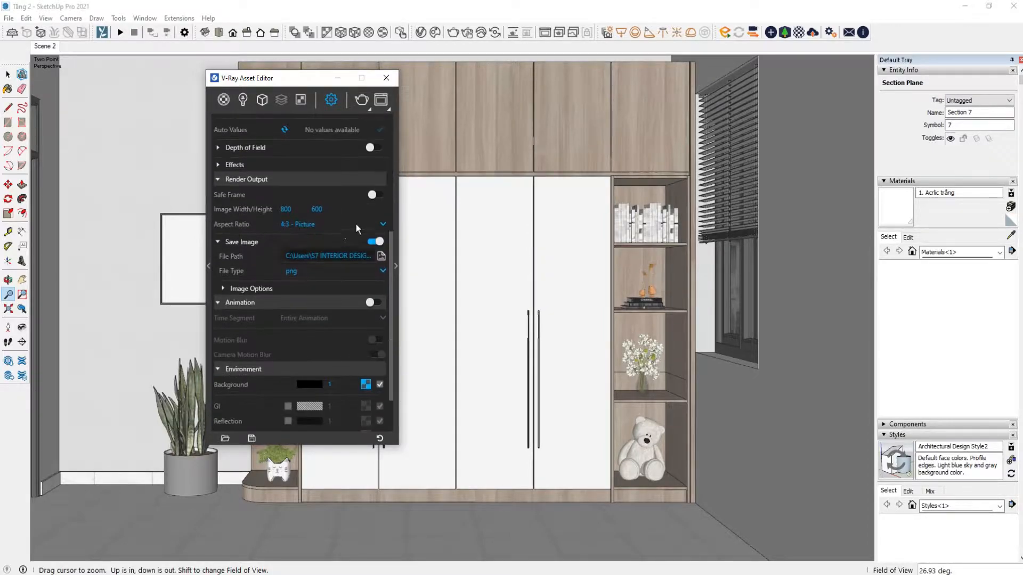
pyautogui.click(376, 195)
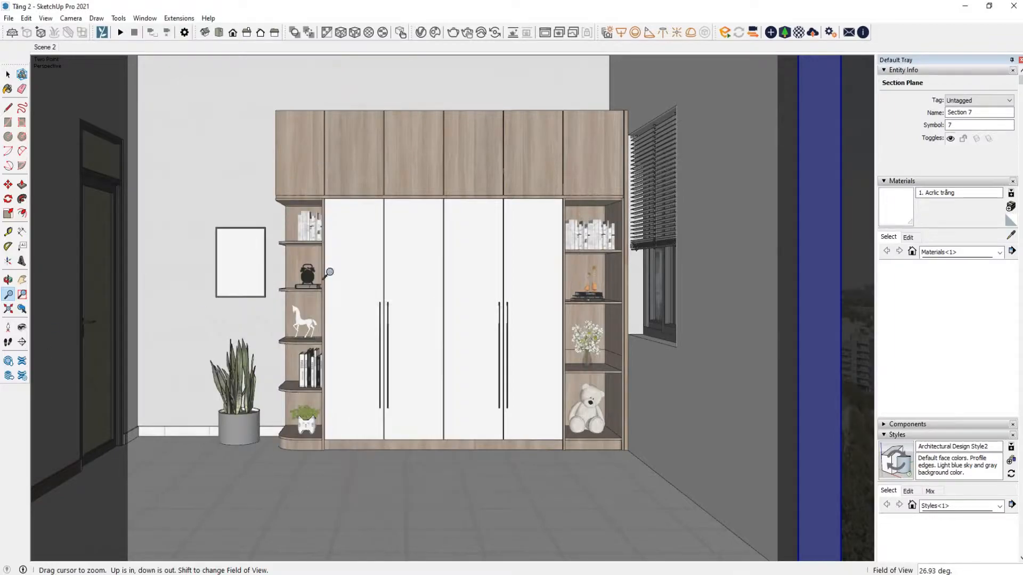
pyautogui.moveTo(326, 272); pyautogui.dragTo(286, 203)
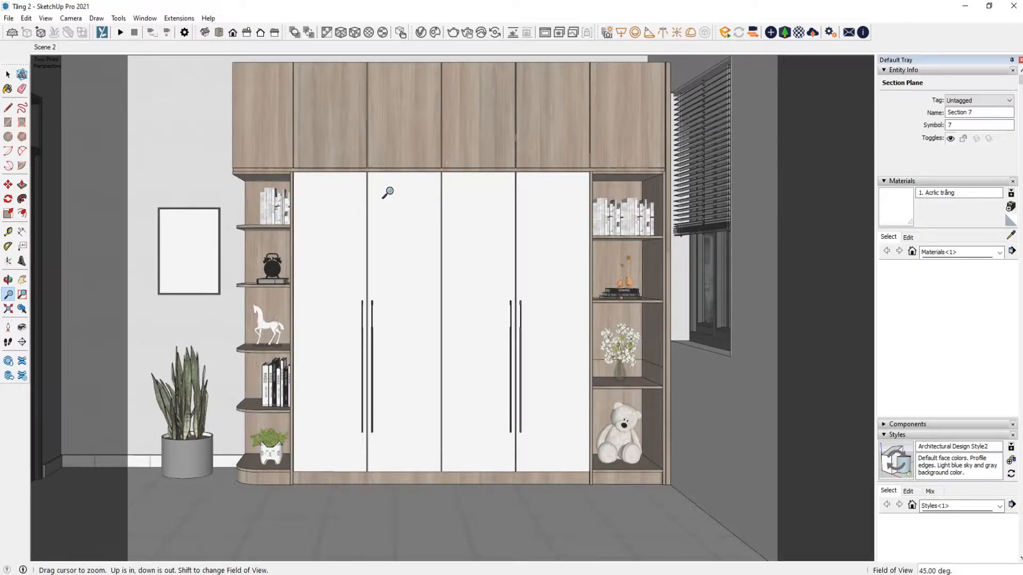
# Step: Add a new scene from the framed wardrobe view, saving the changed style as a new style
pyautogui.click(45, 18)
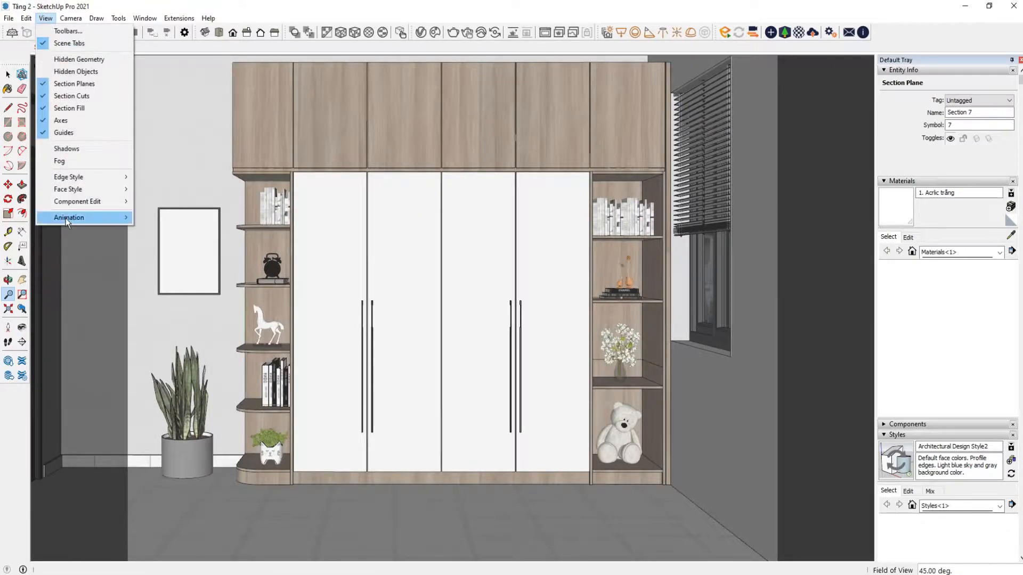
pyautogui.moveTo(66, 218)
pyautogui.click(164, 217)
pyautogui.click(542, 342)
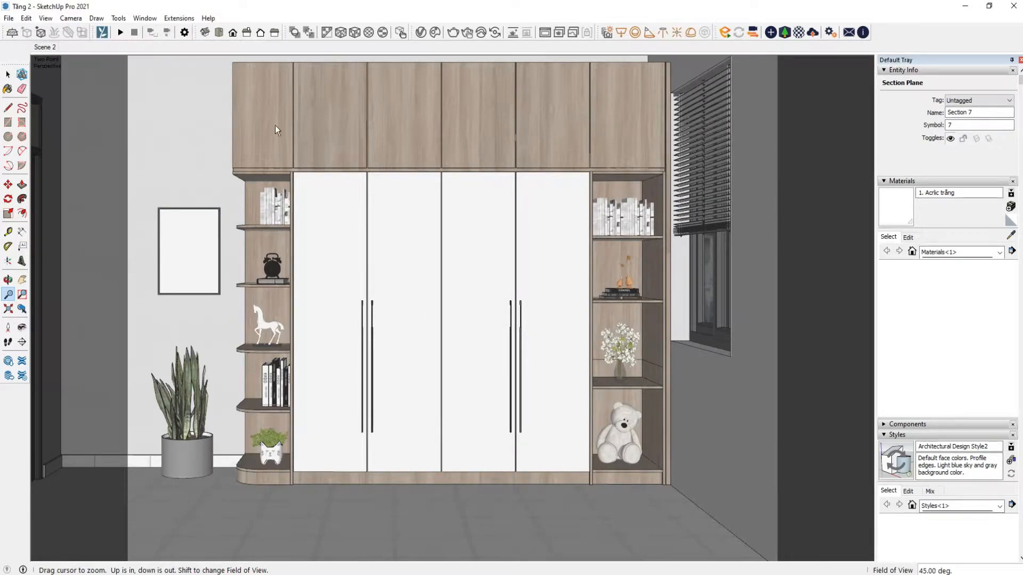
pyautogui.hotkey('alt', 'c')
pyautogui.click(428, 227)
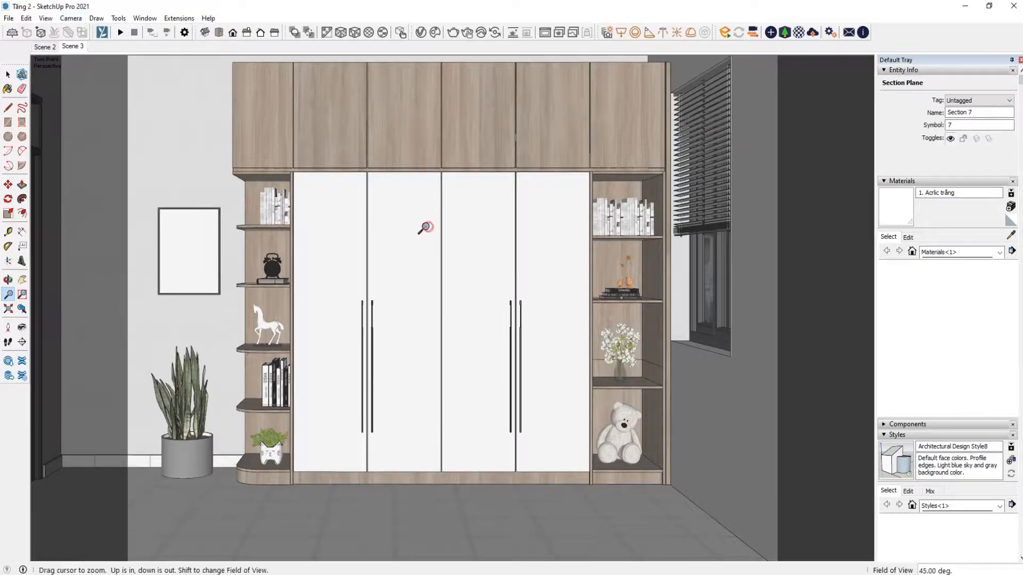
pyautogui.click(78, 18)
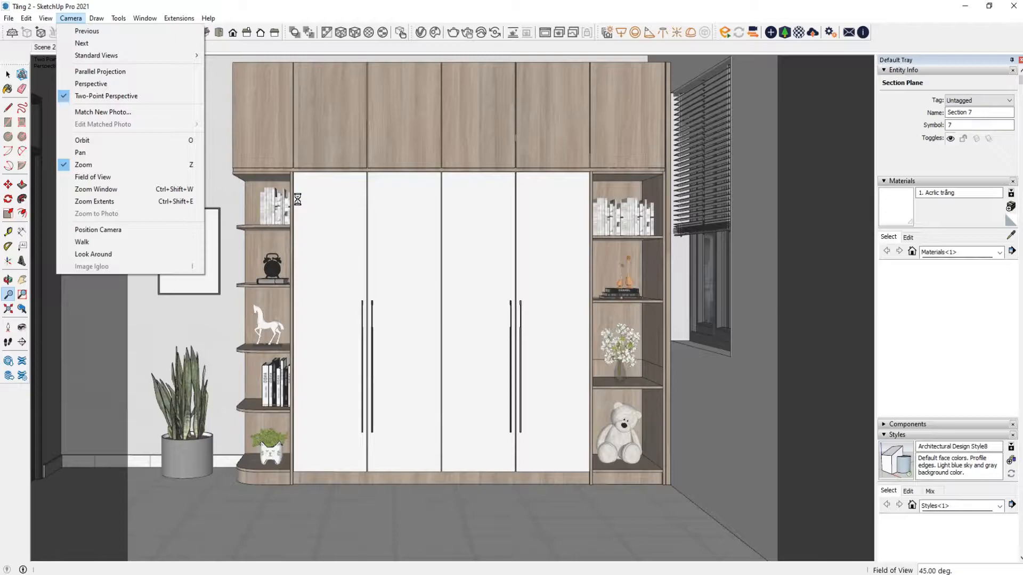
# Step: Open the blank wall picture beside the wardrobe for editing and select all of its connected geometry
pyautogui.click(8, 75)
pyautogui.scroll(1, 345, 281)
pyautogui.keyDown('shift'); pyautogui.moveTo(362, 279); pyautogui.dragTo(463, 286, button='middle'); pyautogui.keyUp('shift')
pyautogui.scroll(3, 278, 261)
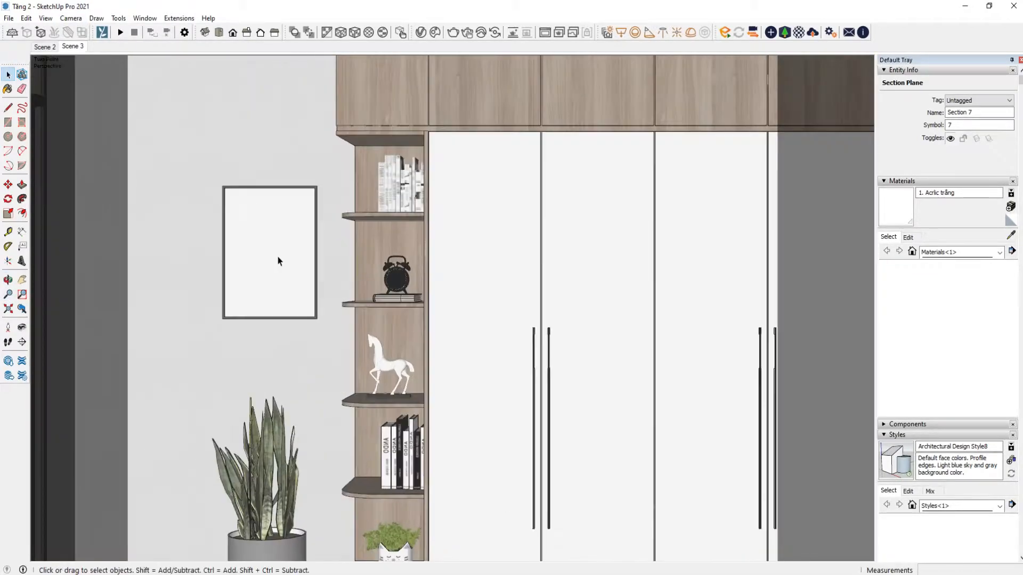
pyautogui.tripleClick(382, 261)
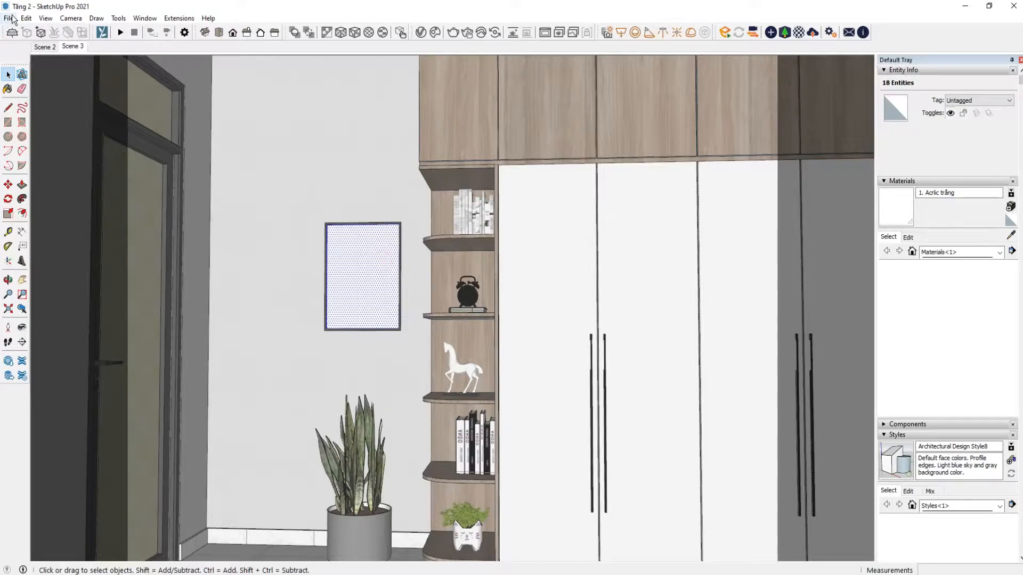
# Step: Import the PIC image as a texture, keeping the file filter on All Supported Types
pyautogui.click(10, 19)
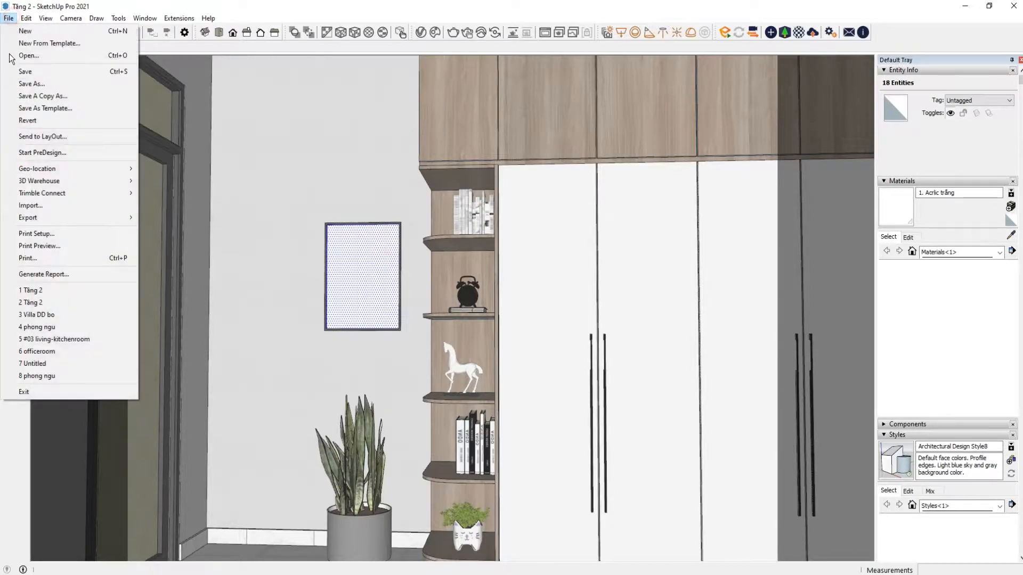
pyautogui.click(32, 205)
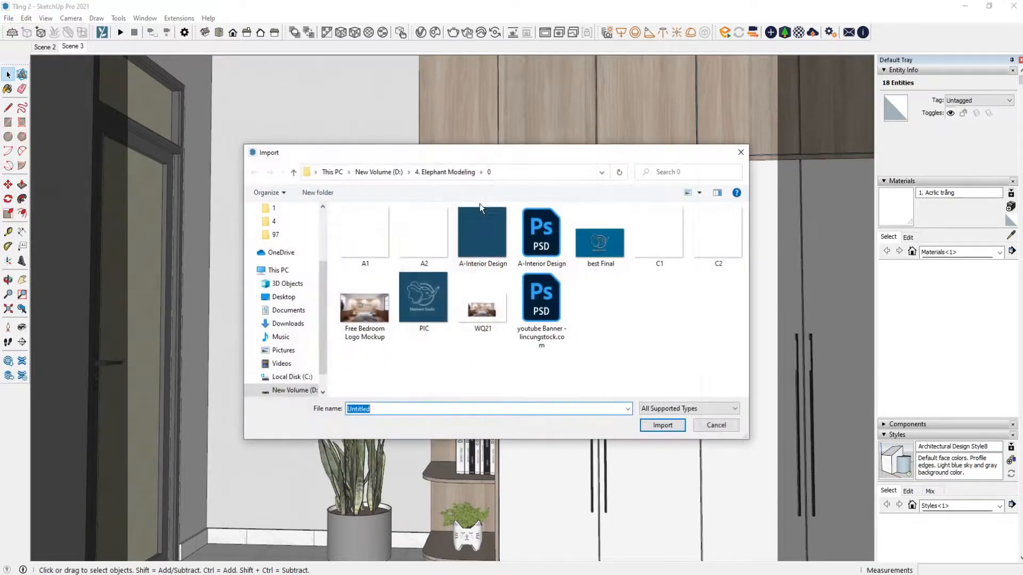
pyautogui.click(436, 296)
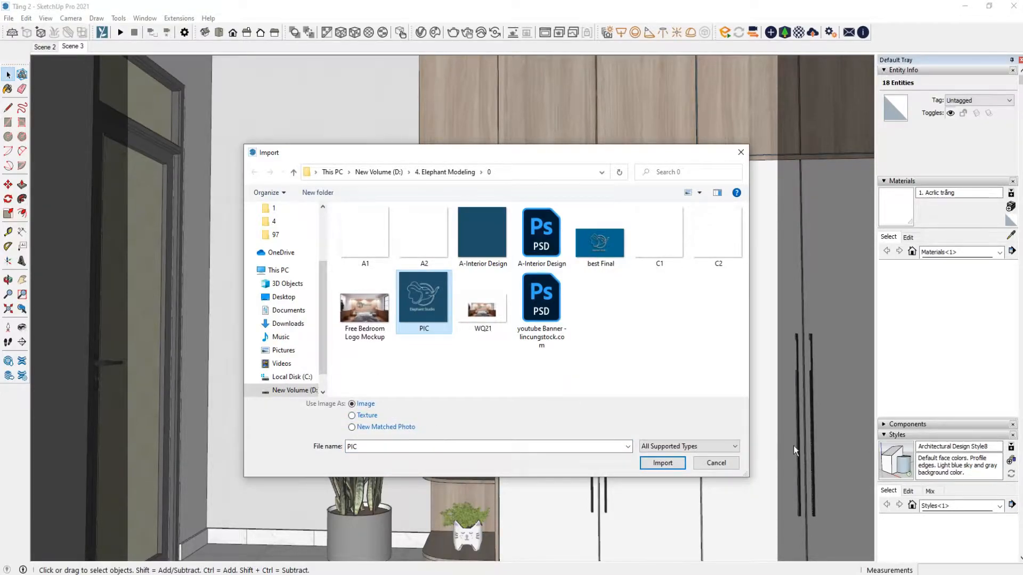
pyautogui.click(735, 449)
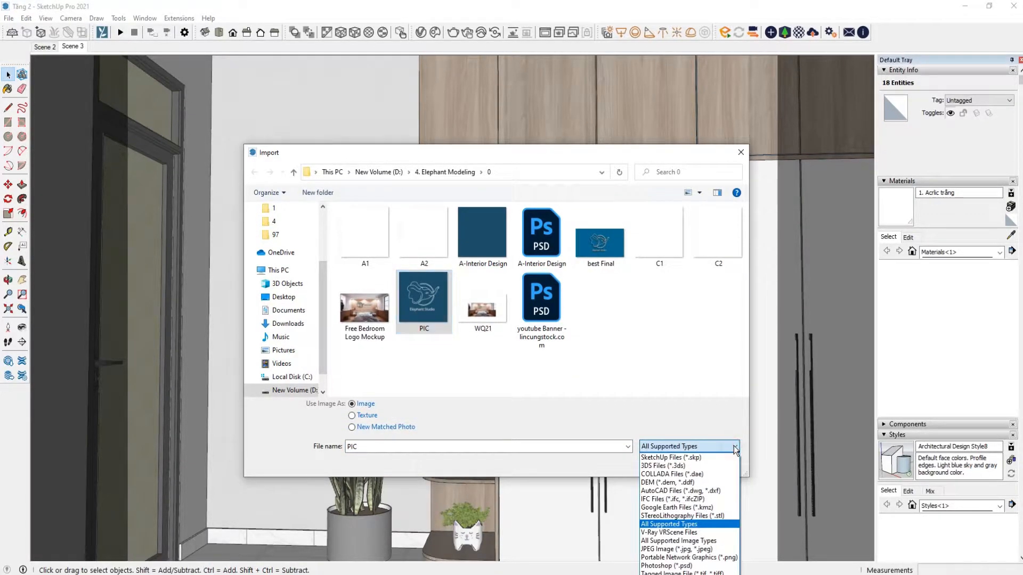
pyautogui.click(659, 525)
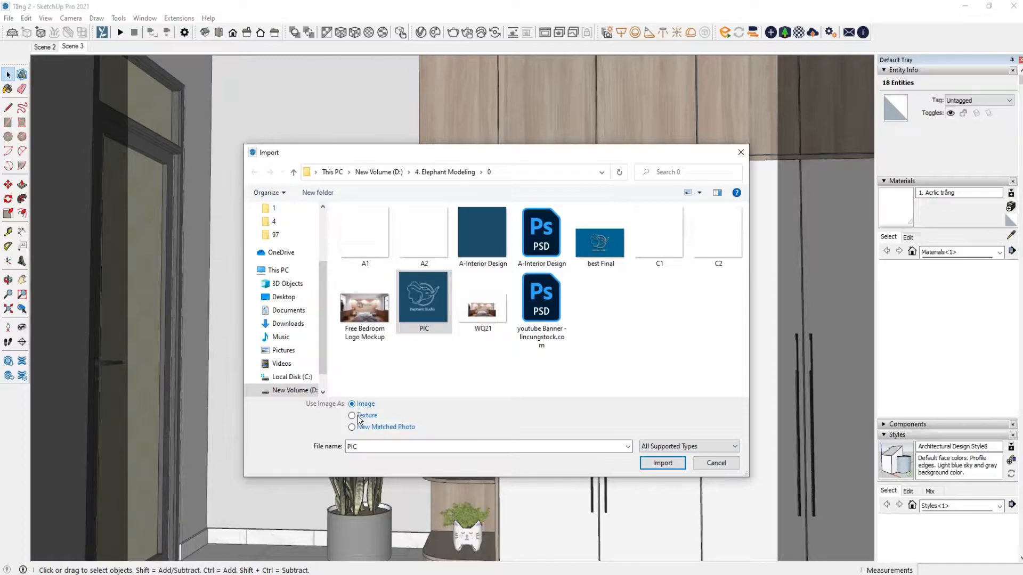
pyautogui.click(662, 463)
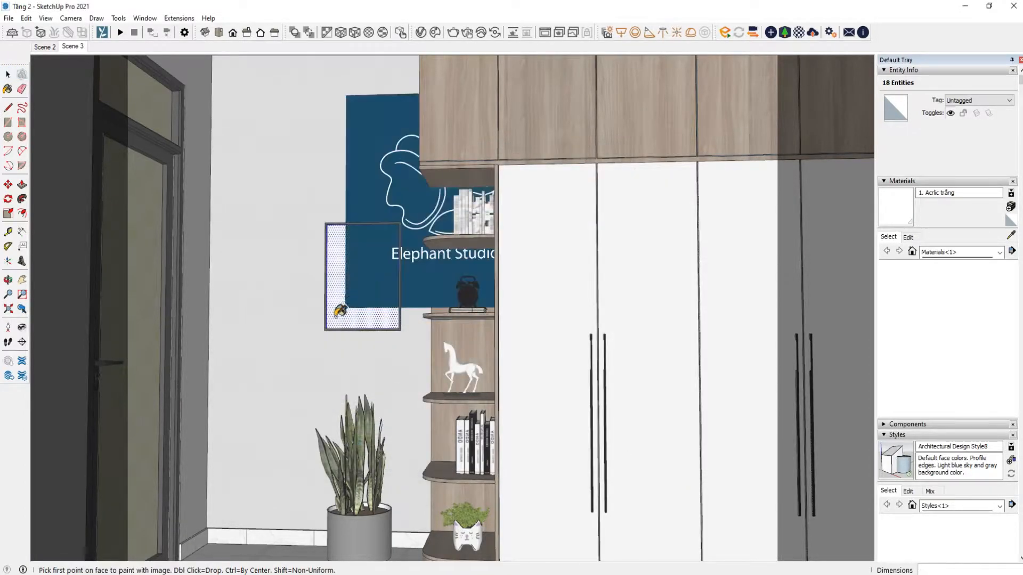
# Step: Paint the imported logo texture onto the face of the framed wall picture, starting near its lower-left corner
pyautogui.scroll(3, 338, 306)
pyautogui.scroll(-3, 338, 313)
pyautogui.scroll(3, 338, 317)
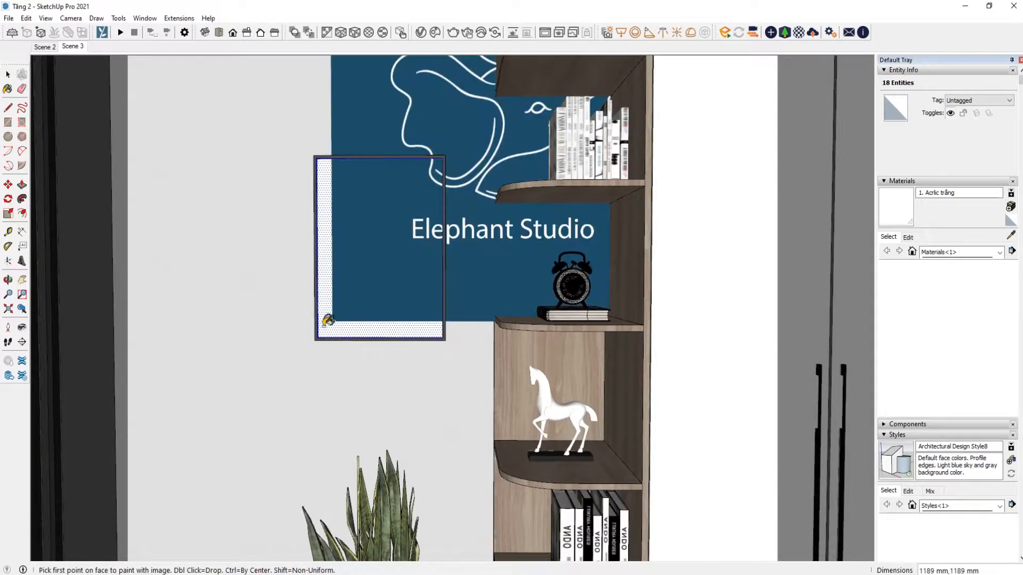
pyautogui.click(325, 322)
pyautogui.click(405, 183)
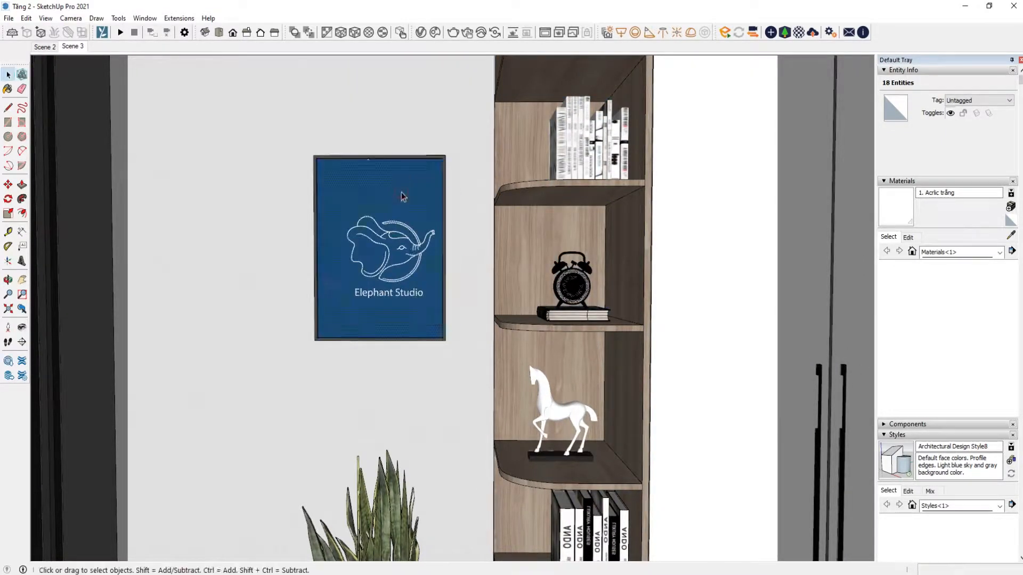
# Step: Reposition and enlarge the logo texture so a single Elephant Studio logo sits centred in the wall picture
pyautogui.rightClick(386, 236)
pyautogui.moveTo(437, 377)
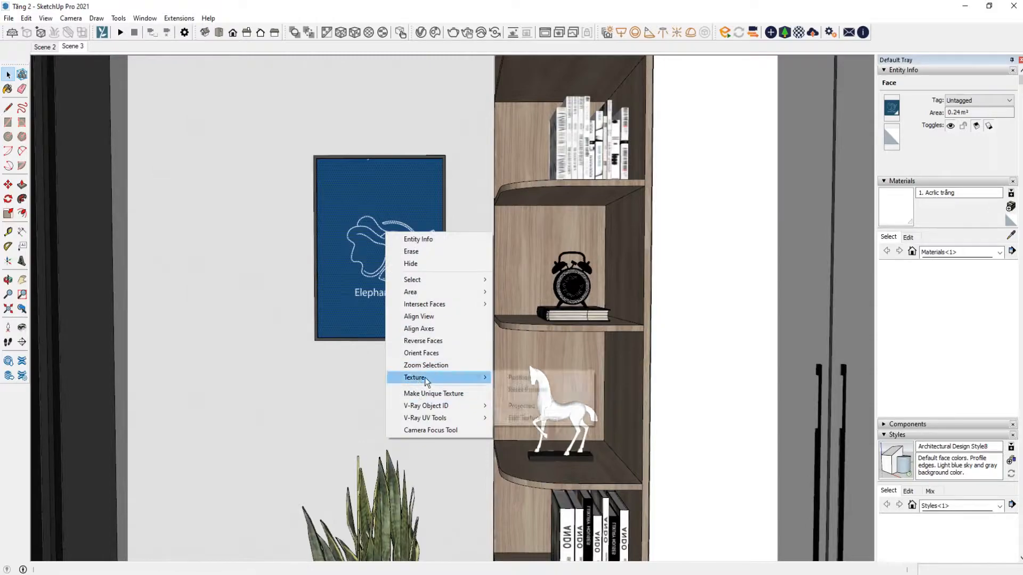
pyautogui.click(512, 378)
pyautogui.moveTo(454, 331); pyautogui.dragTo(440, 321)
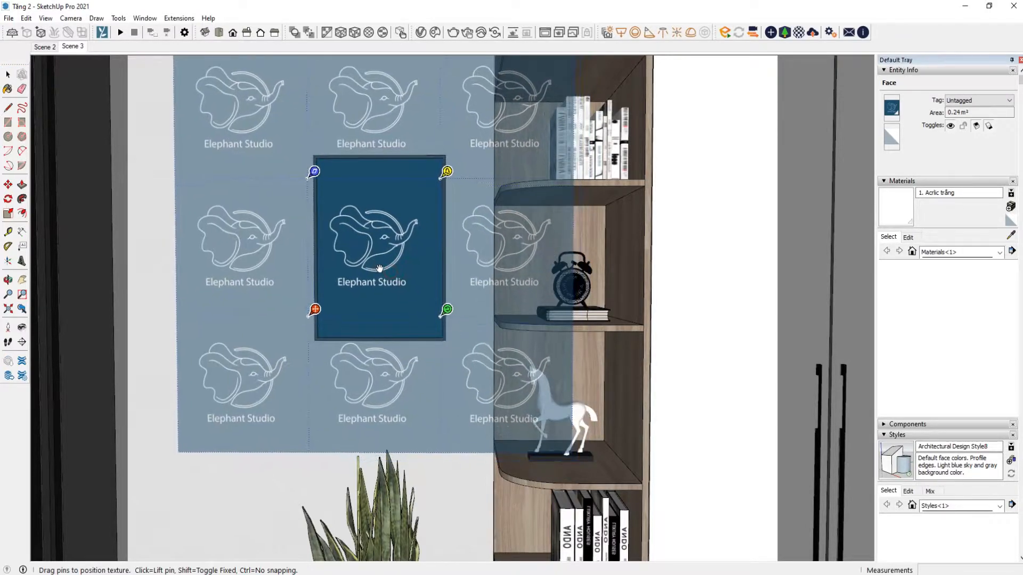
pyautogui.moveTo(441, 317); pyautogui.dragTo(469, 316)
pyautogui.moveTo(390, 236); pyautogui.dragTo(379, 250)
pyautogui.moveTo(458, 331); pyautogui.dragTo(469, 331)
pyautogui.moveTo(393, 239); pyautogui.dragTo(387, 241)
pyautogui.click(8, 75)
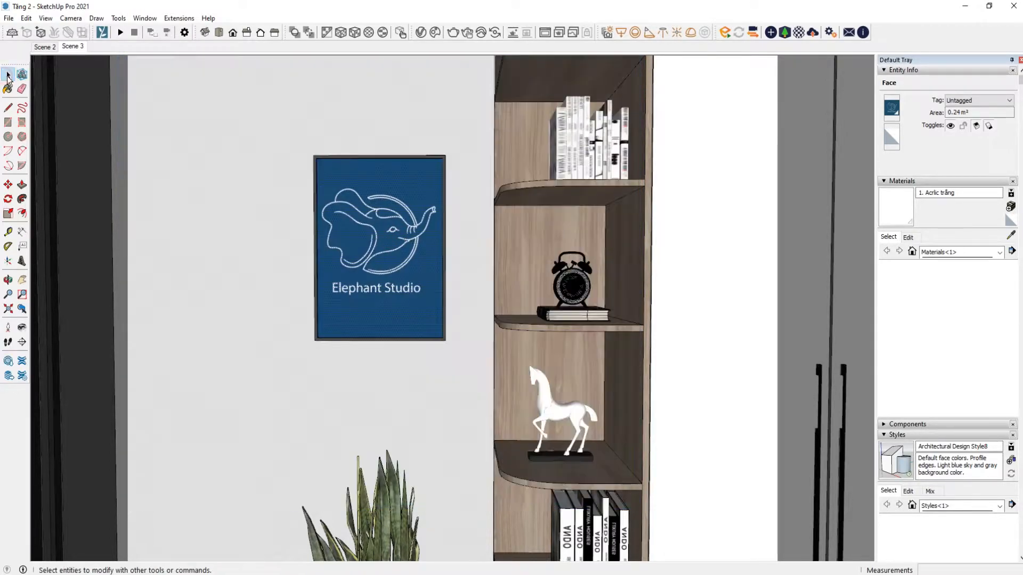
# Step: Leave the picture group, open the V-Ray Asset Editor and return to Scene 3
pyautogui.scroll(-2, 388, 289)
pyautogui.click(300, 366)
pyautogui.moveTo(470, 280); pyautogui.dragTo(400, 299, button='middle')
pyautogui.click(422, 32)
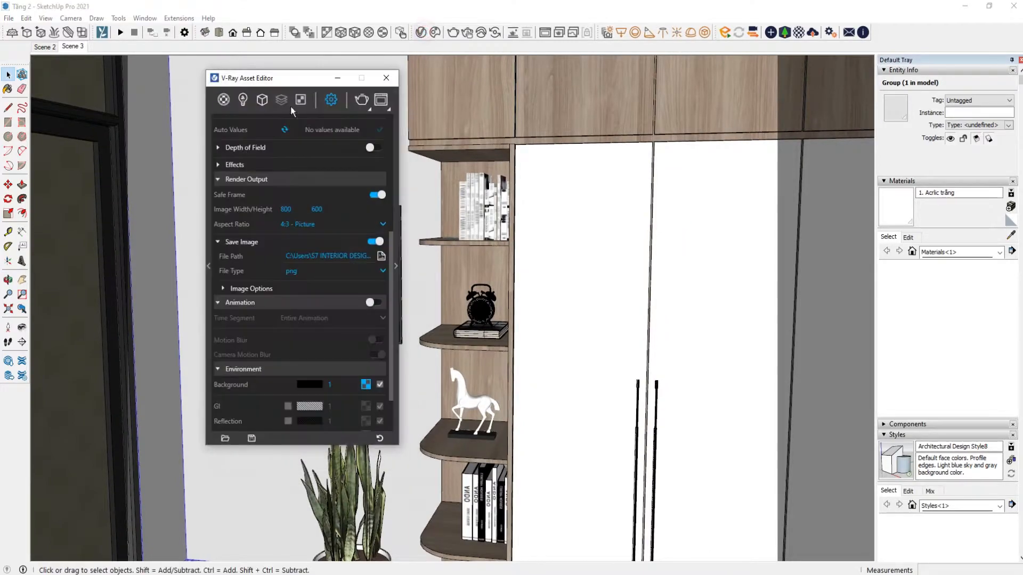
pyautogui.moveTo(261, 78); pyautogui.dragTo(540, 82)
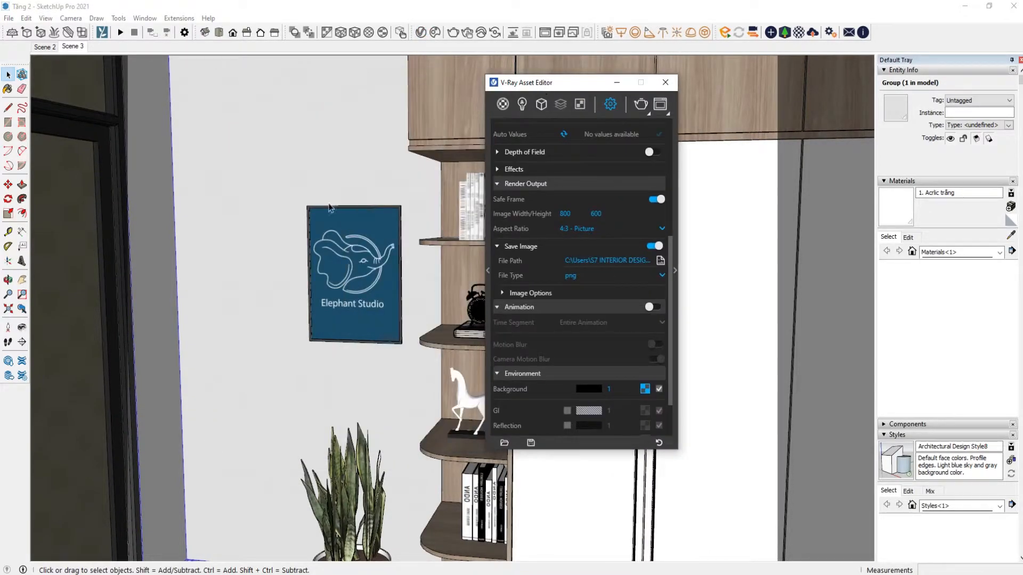
pyautogui.click(71, 47)
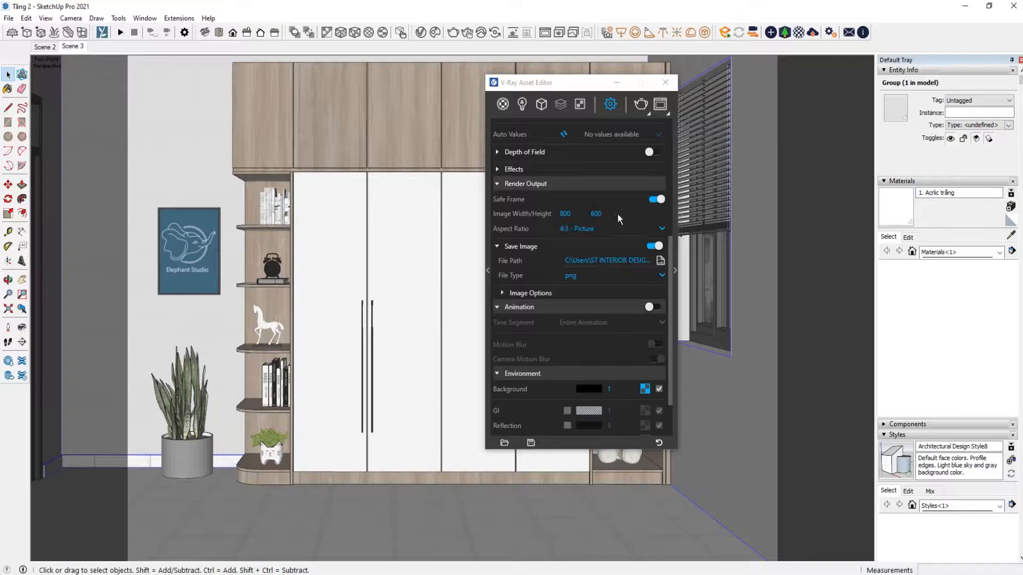
pyautogui.moveTo(555, 88); pyautogui.dragTo(349, 81)
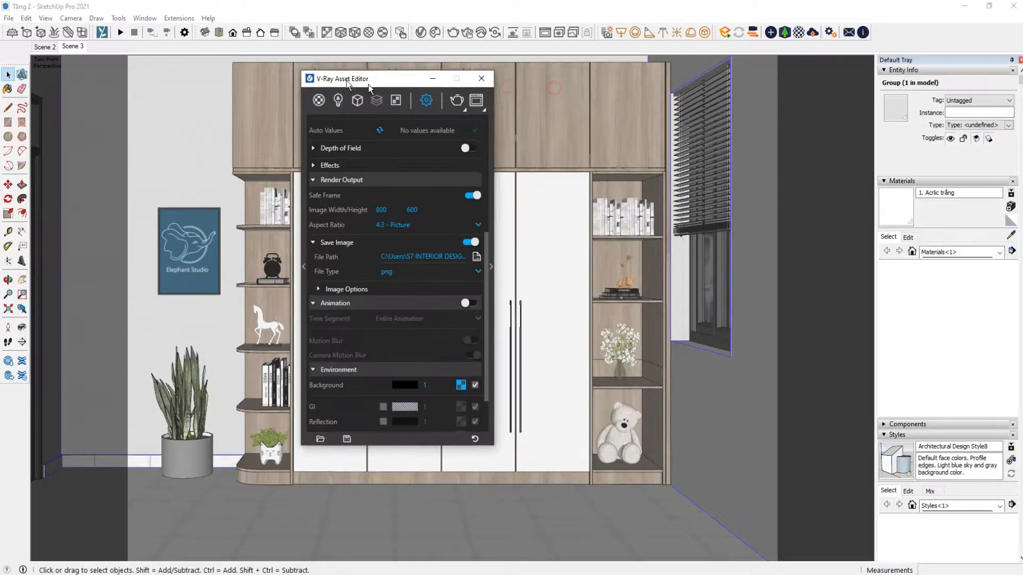
# Step: Sample the PIC material from the wall picture and raise its V-Ray reflection color to a mid grey
pyautogui.click(1009, 238)
pyautogui.click(200, 245)
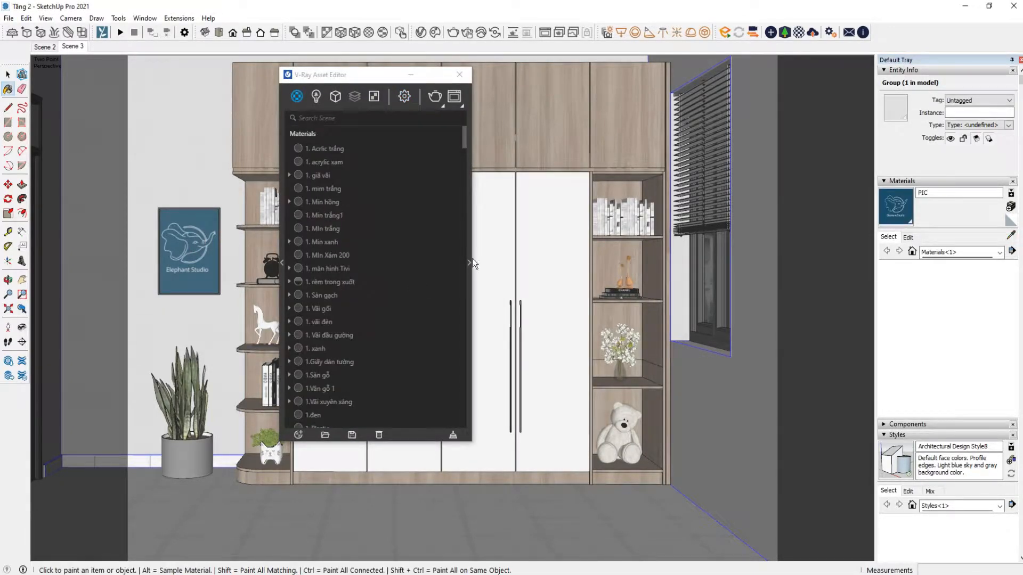
pyautogui.click(471, 261)
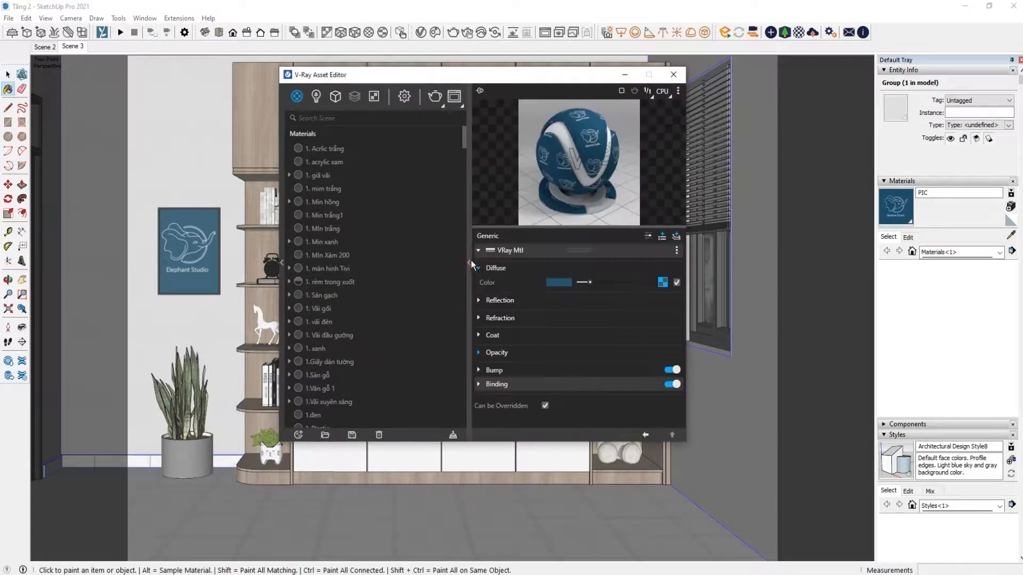
pyautogui.click(501, 300)
pyautogui.moveTo(580, 315); pyautogui.dragTo(589, 315)
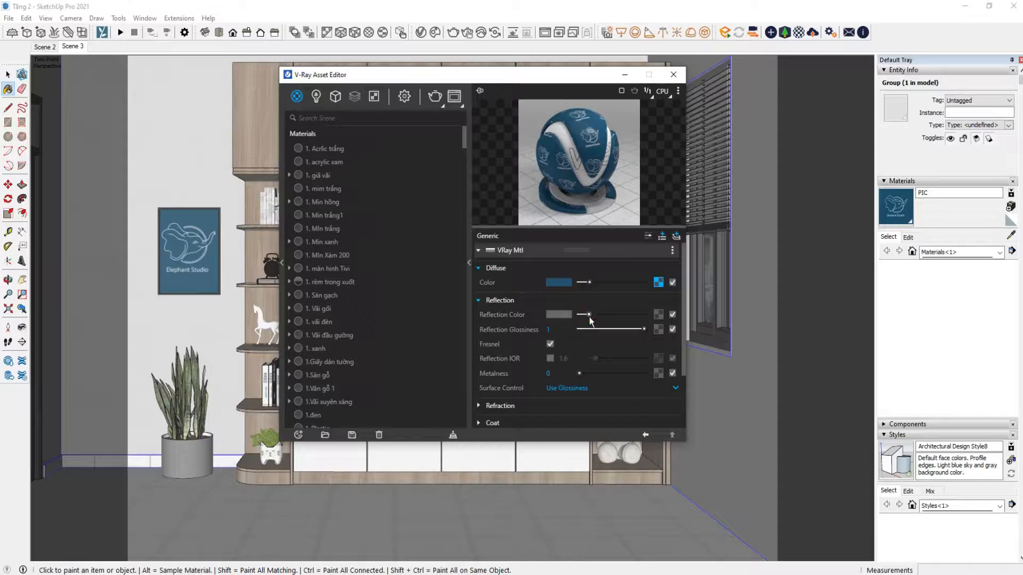
pyautogui.moveTo(591, 316); pyautogui.dragTo(597, 317)
pyautogui.scroll(-3, 544, 346)
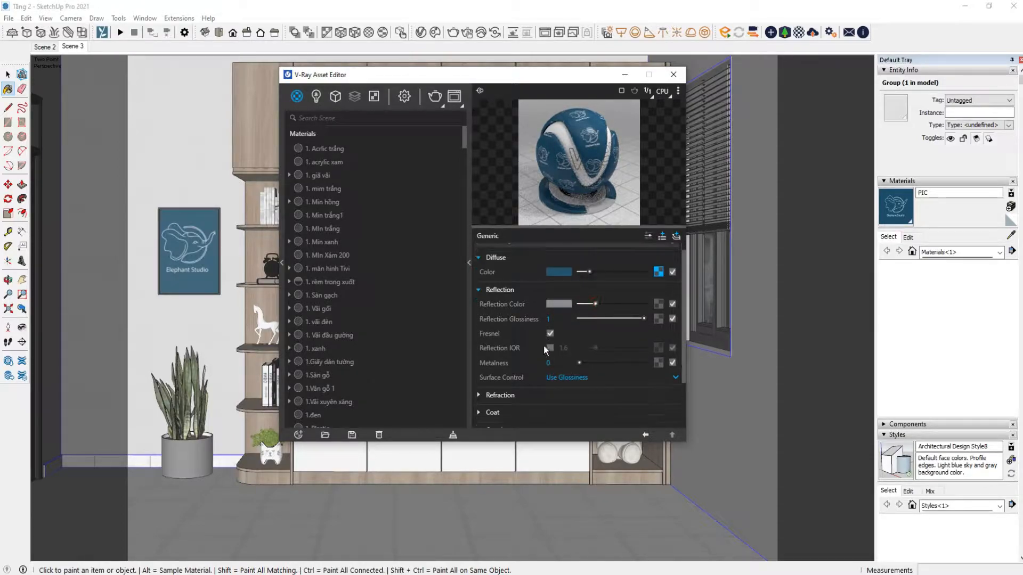
pyautogui.click(520, 329)
pyautogui.scroll(-2, 542, 337)
pyautogui.scroll(4, 542, 336)
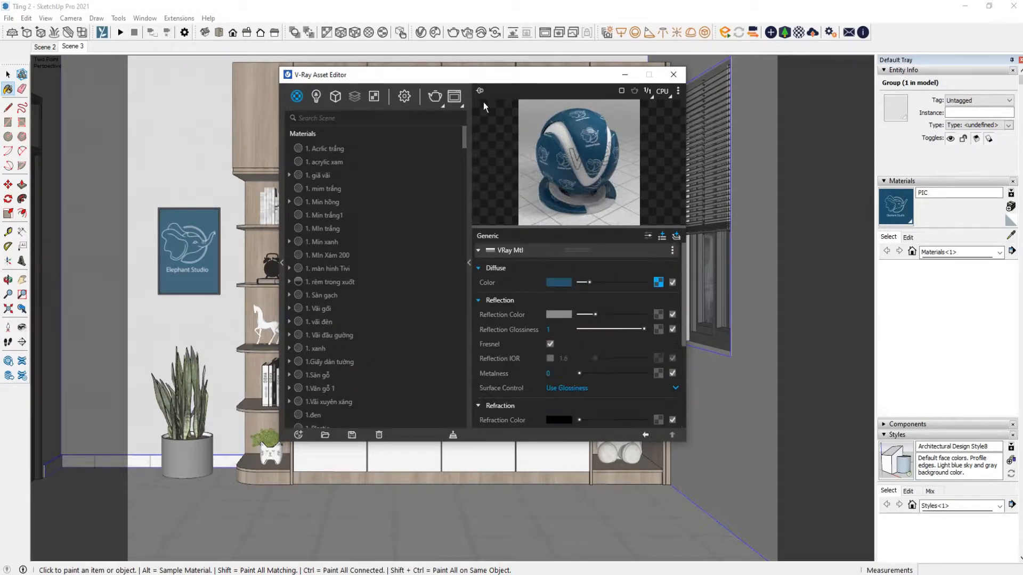
# Step: Set the V-Ray camera exposure value to 12 and collapse the render output settings
pyautogui.click(404, 96)
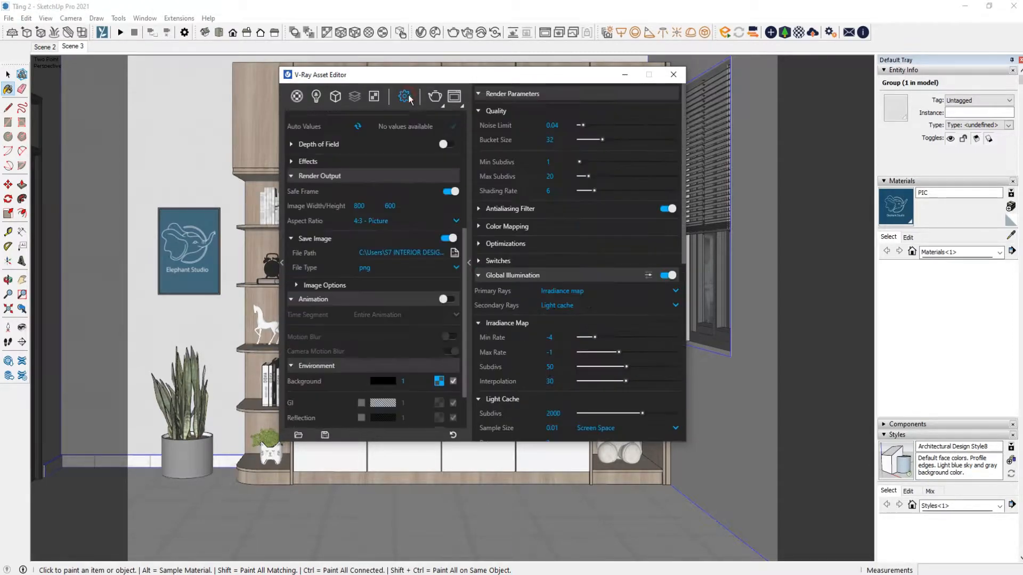
pyautogui.click(469, 263)
pyautogui.scroll(5, 405, 266)
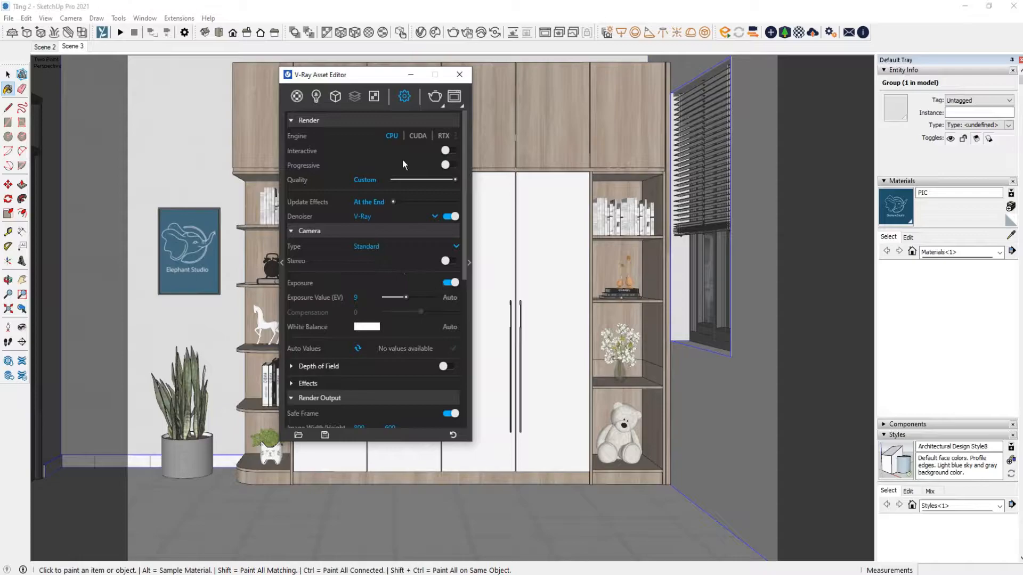
pyautogui.scroll(-1, 403, 160)
pyautogui.scroll(-1, 404, 163)
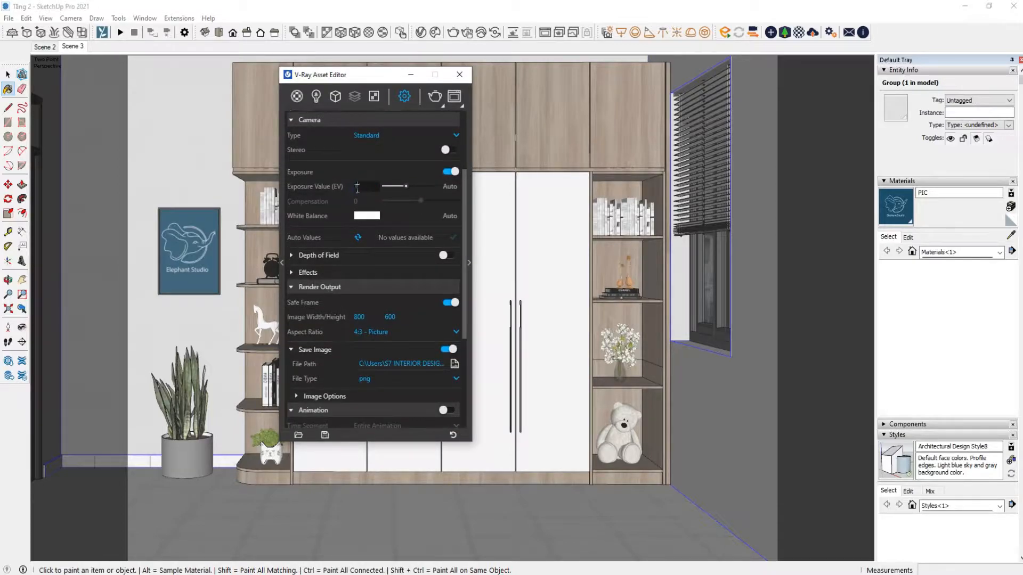
pyautogui.scroll(-2, 356, 161)
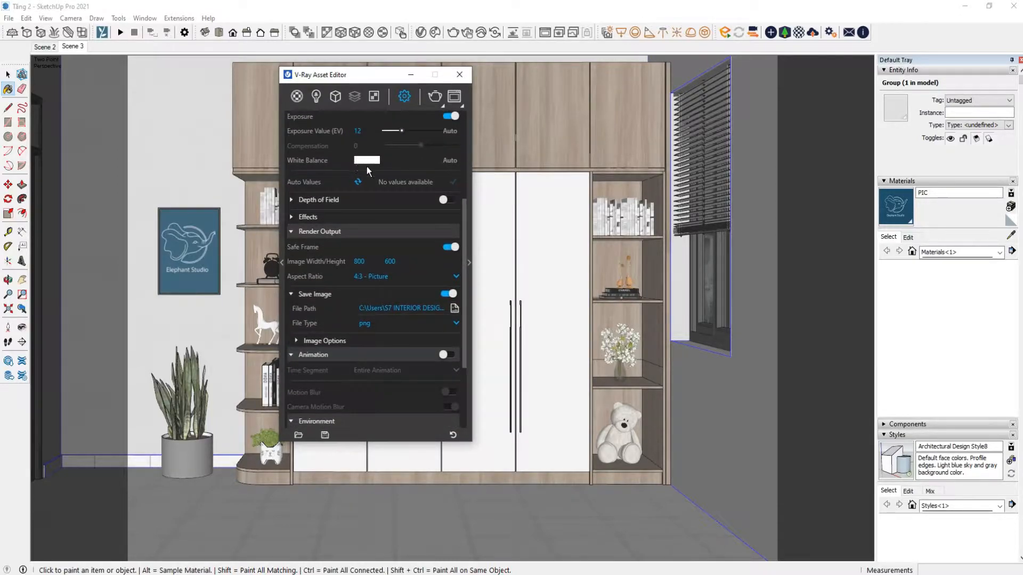
pyautogui.scroll(-1, 374, 213)
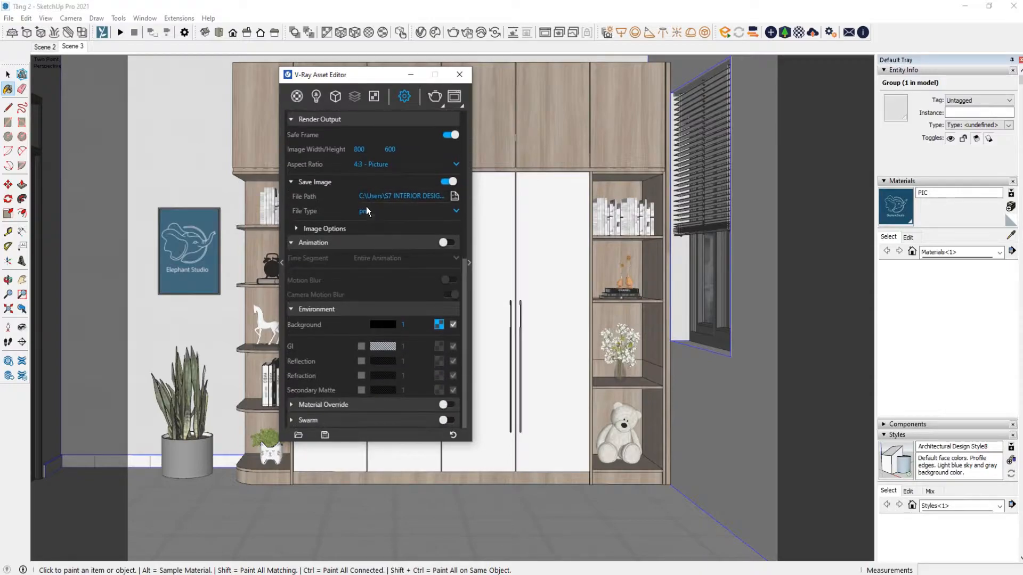
pyautogui.write('26')
pyautogui.click(371, 119)
pyautogui.scroll(1, 385, 250)
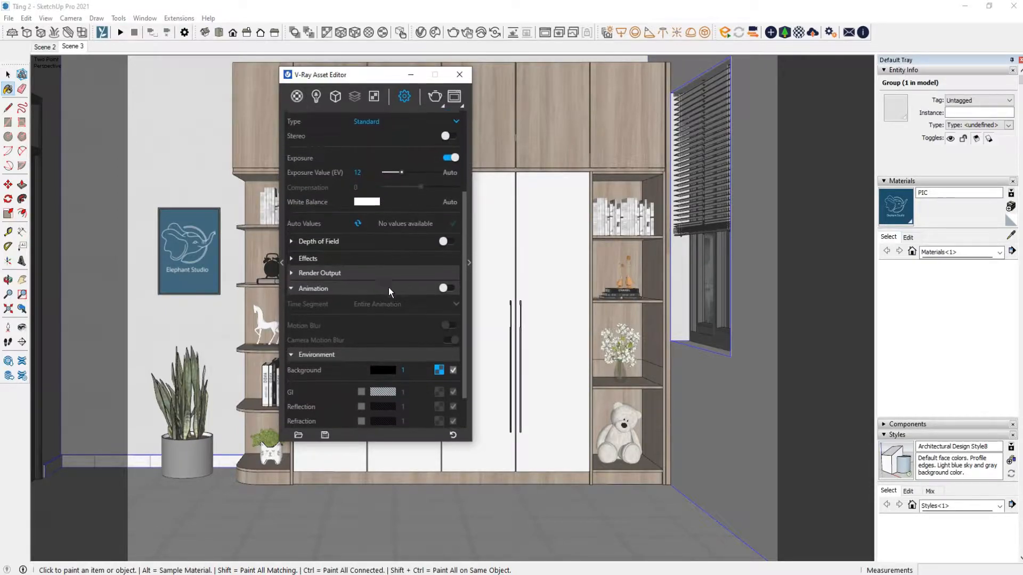
# Step: Review the Environment Sky texture parameters and set the environment background intensity to 2
pyautogui.click(439, 380)
pyautogui.scroll(-2, 540, 340)
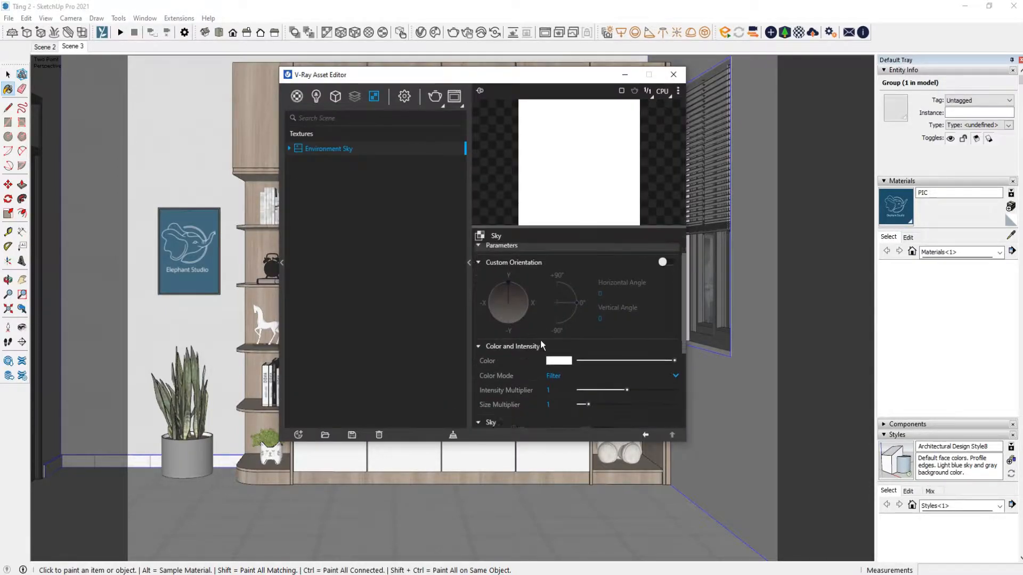
pyautogui.scroll(1, 540, 342)
pyautogui.scroll(-2, 574, 339)
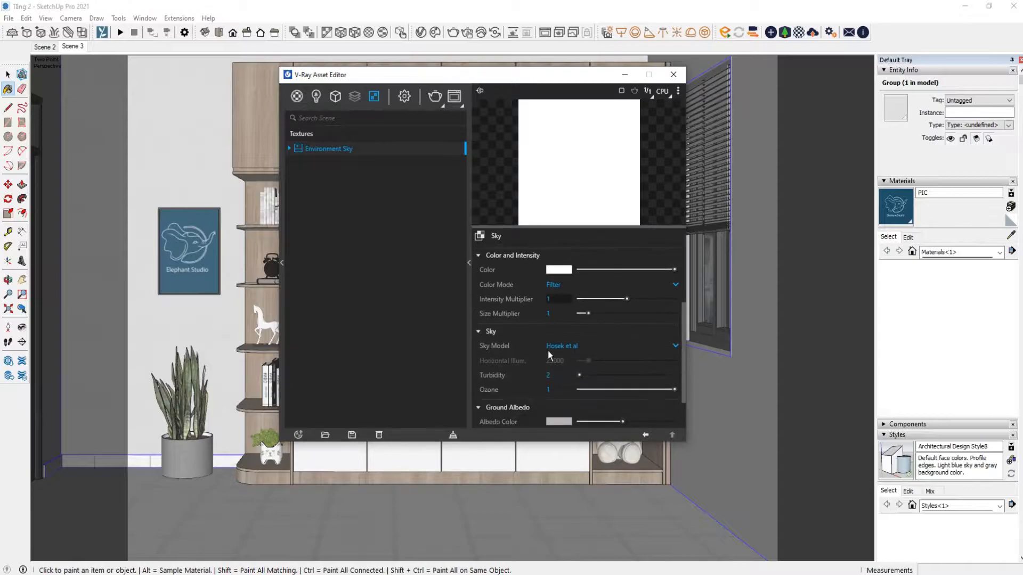
pyautogui.scroll(3, 551, 354)
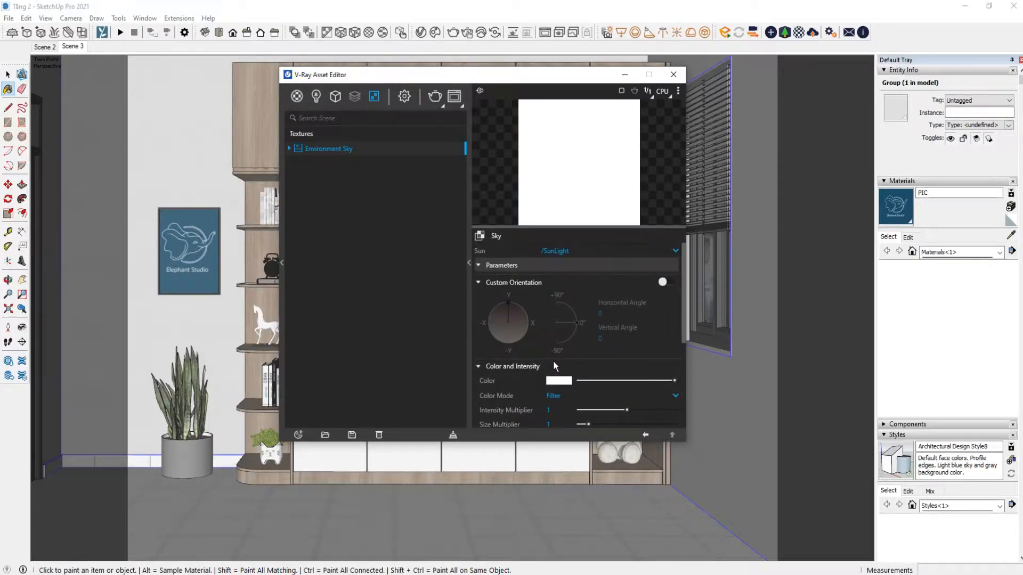
pyautogui.click(646, 435)
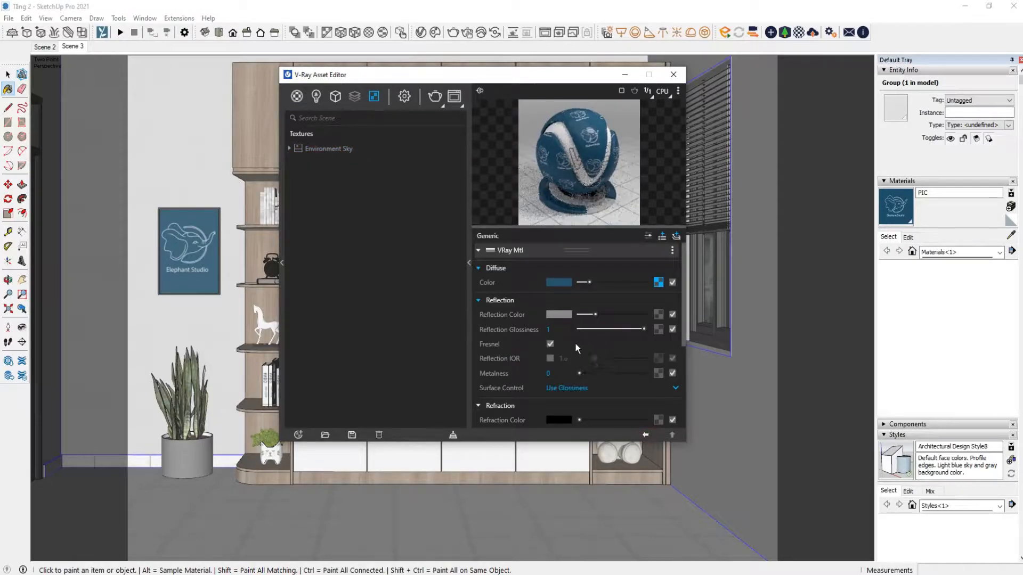
pyautogui.click(405, 96)
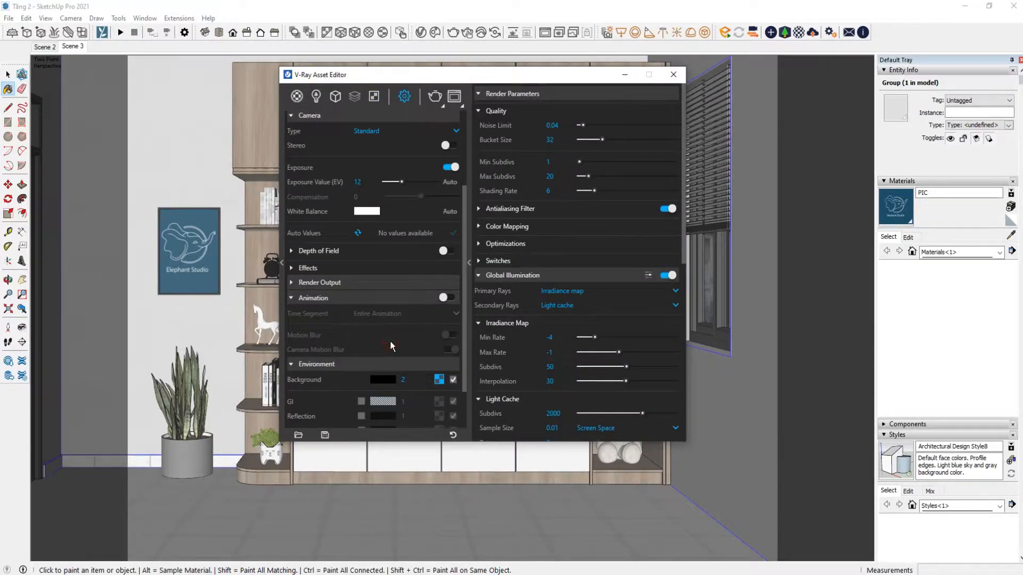
# Step: Lower the noise limit in the V-Ray render quality parameters and collapse the quality settings
pyautogui.scroll(2, 390, 341)
pyautogui.click(482, 112)
pyautogui.click(481, 111)
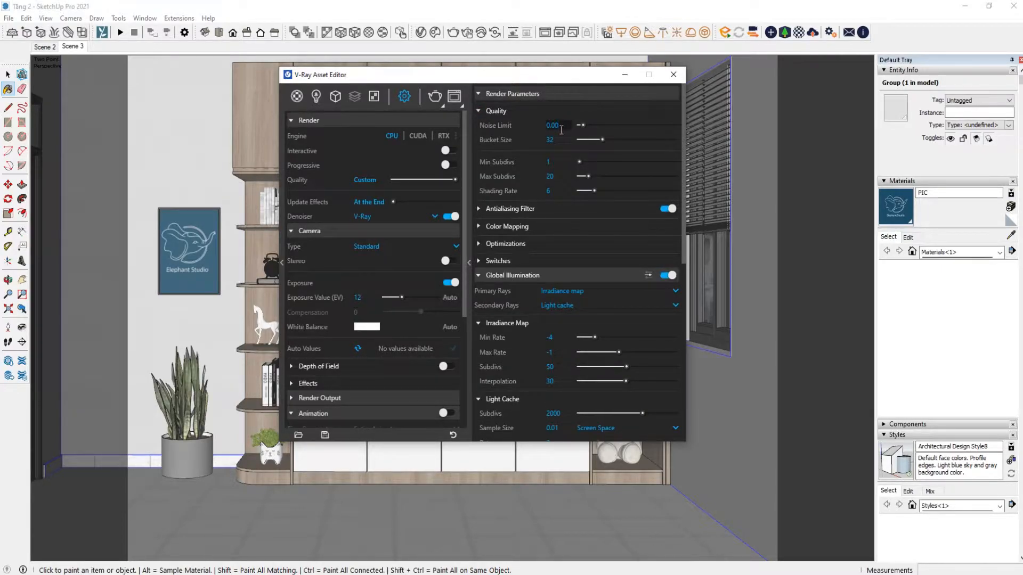
pyautogui.click(550, 110)
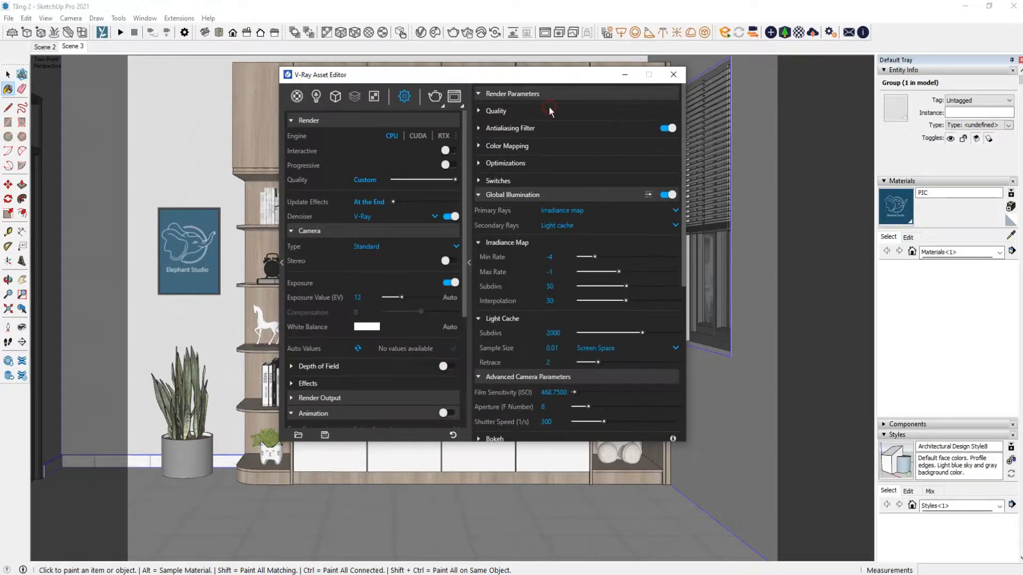
# Step: Review the render quality, irradiance map, light cache and advanced camera parameters in the V-Ray render settings
pyautogui.click(486, 112)
pyautogui.scroll(-2, 542, 204)
pyautogui.scroll(2, 538, 187)
pyautogui.scroll(-1, 548, 284)
pyautogui.scroll(-1, 575, 261)
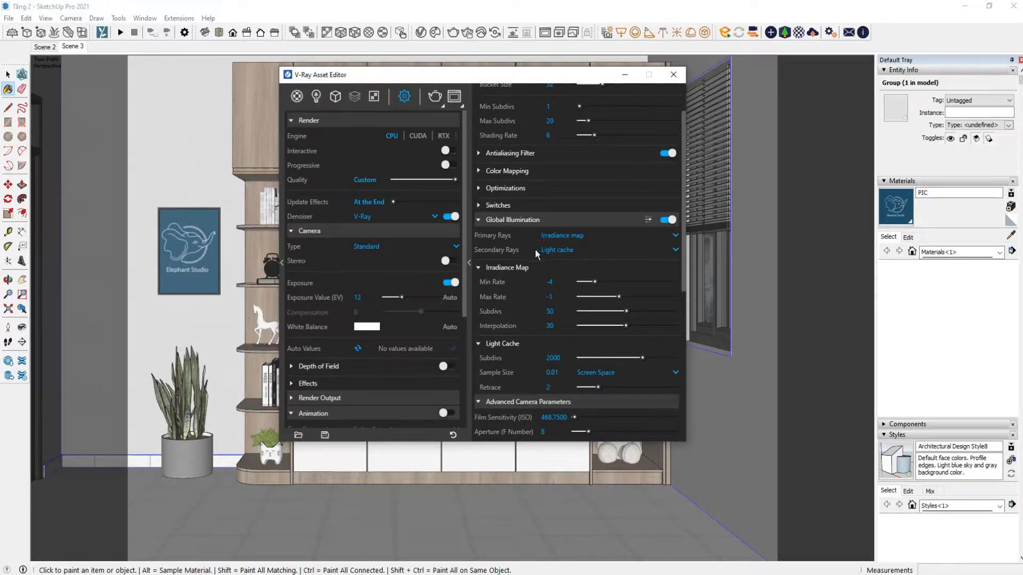
pyautogui.scroll(-1, 561, 252)
pyautogui.click(552, 301)
pyautogui.scroll(-1, 533, 306)
pyautogui.scroll(1, 533, 306)
pyautogui.scroll(-4, 373, 285)
pyautogui.scroll(4, 372, 284)
pyautogui.scroll(1, 372, 285)
# Step: Return to the Scene 3 view, render it with V-Ray and close the frame buffer
pyautogui.moveTo(467, 81); pyautogui.dragTo(398, 83)
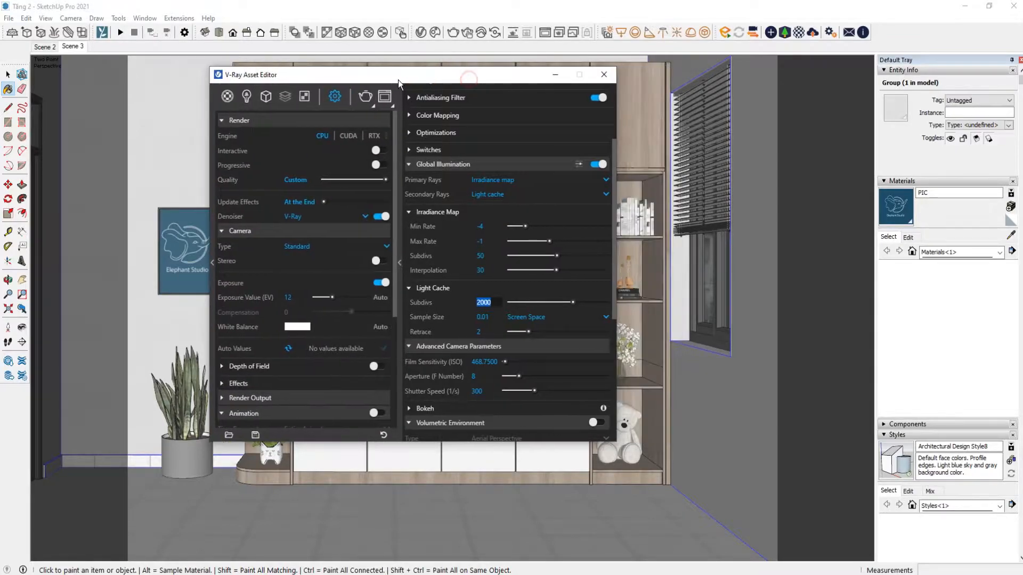
pyautogui.click(71, 48)
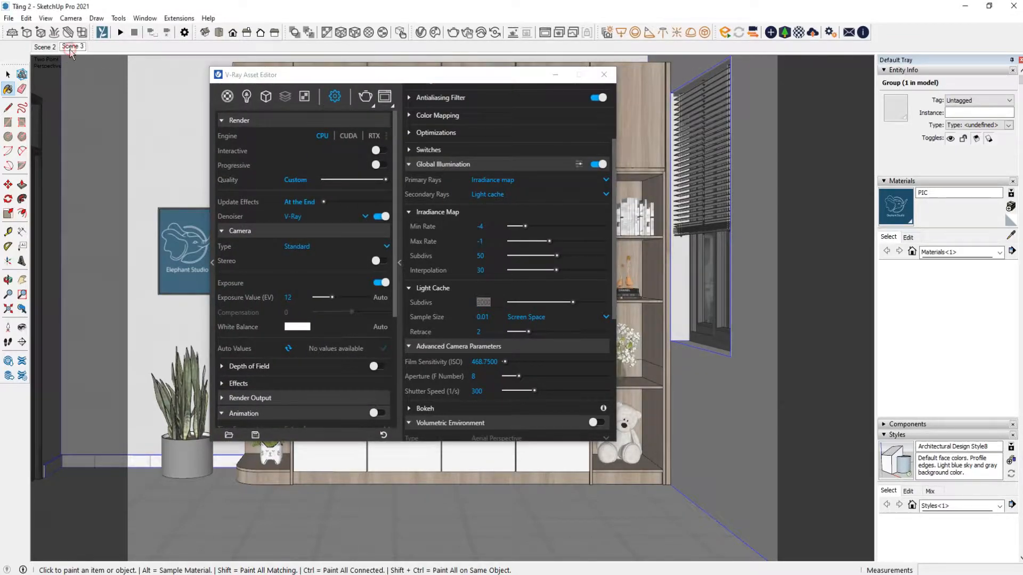
pyautogui.click(400, 262)
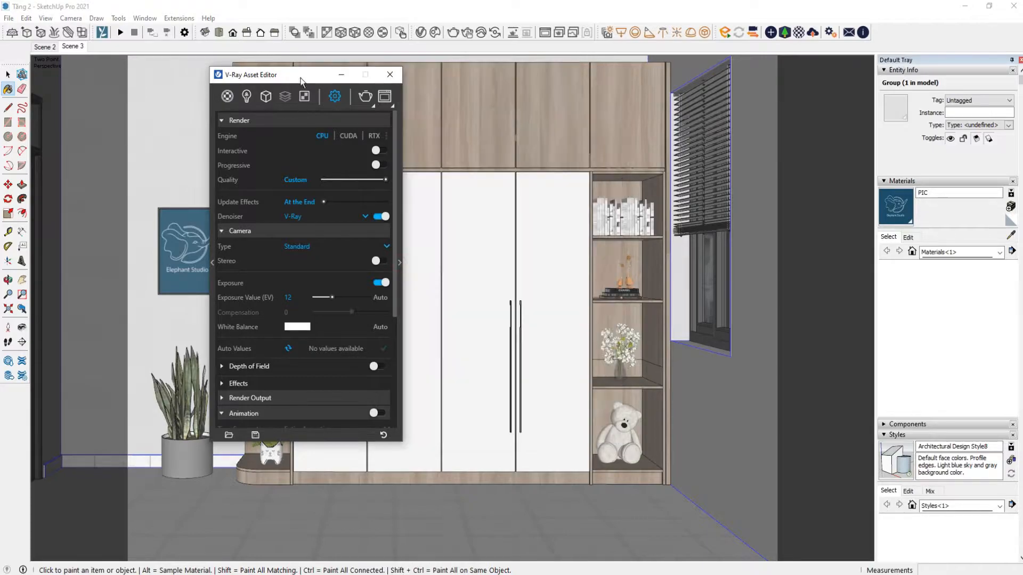
pyautogui.moveTo(301, 77); pyautogui.dragTo(105, 81)
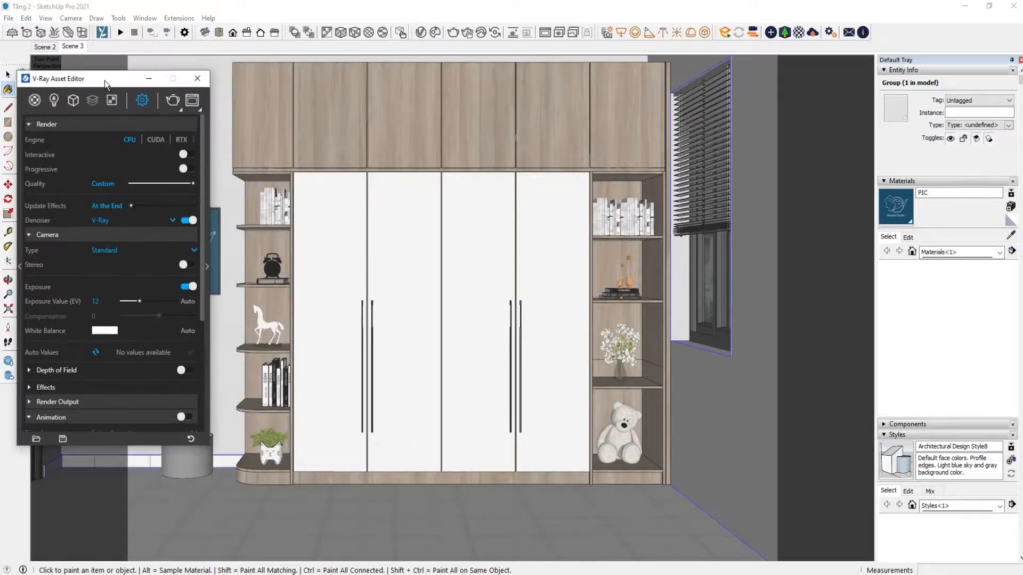
pyautogui.click(172, 102)
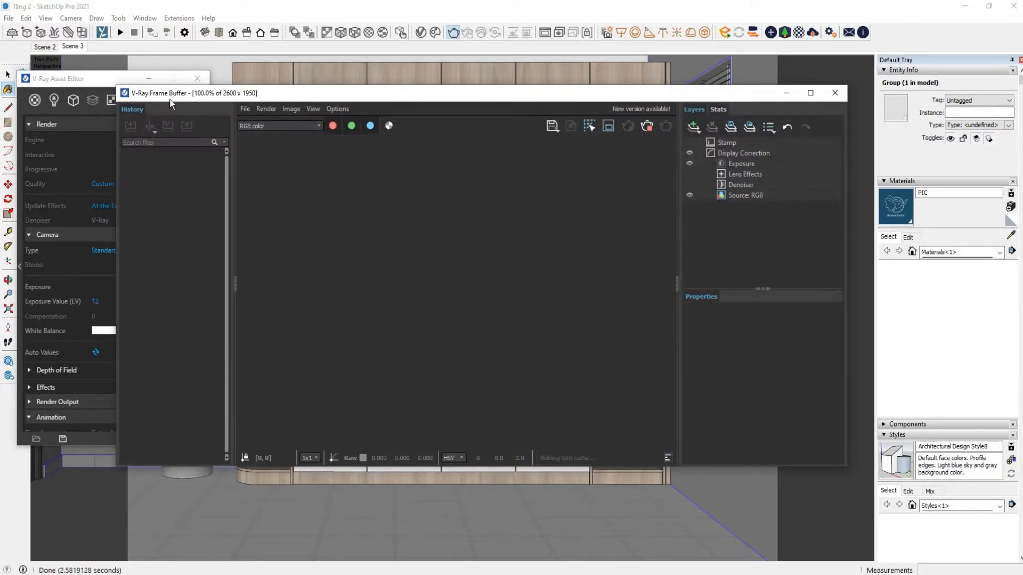
pyautogui.scroll(-3, 457, 318)
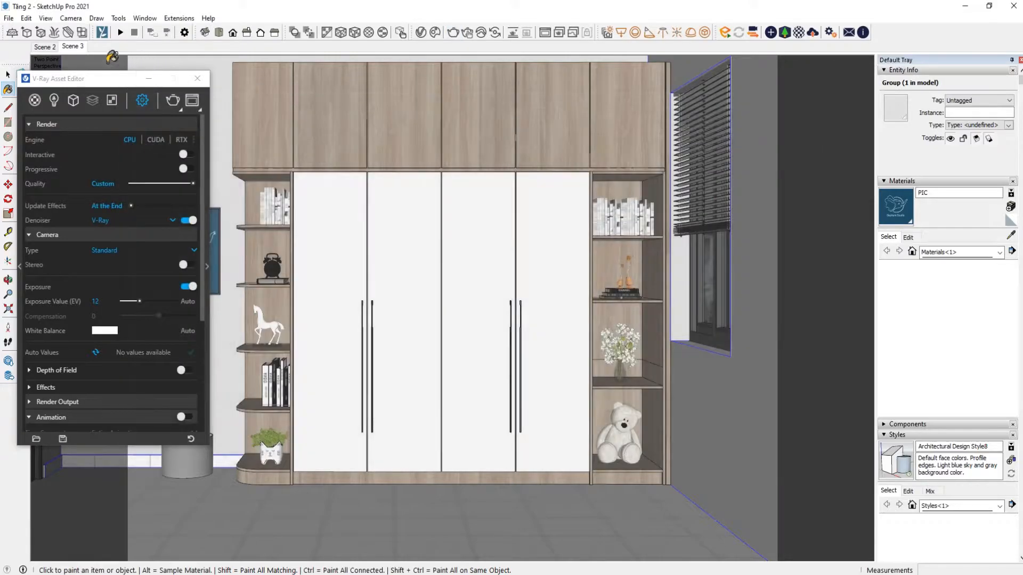
pyautogui.click(834, 93)
# Step: Place a V-Ray spot light pointing down from the bedroom ceiling in front of the wardrobe
pyautogui.moveTo(88, 80); pyautogui.dragTo(180, 78)
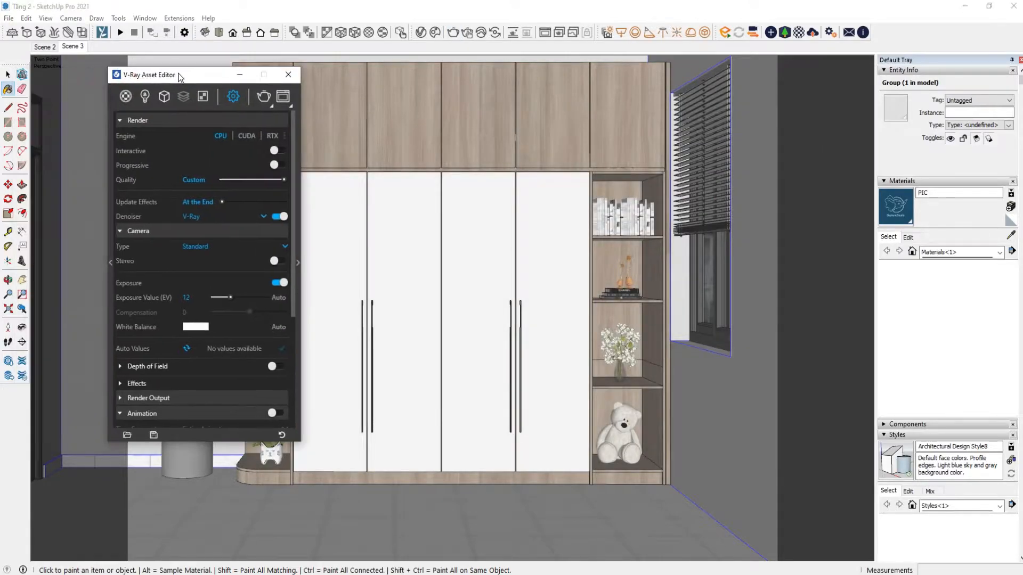
pyautogui.scroll(-5, 169, 328)
pyautogui.scroll(5, 168, 328)
pyautogui.moveTo(202, 83)
pyautogui.mouseDown()
pyautogui.moveTo(79, 84)
pyautogui.moveTo(208, 92)
pyautogui.mouseUp()
pyautogui.scroll(2, 407, 220)
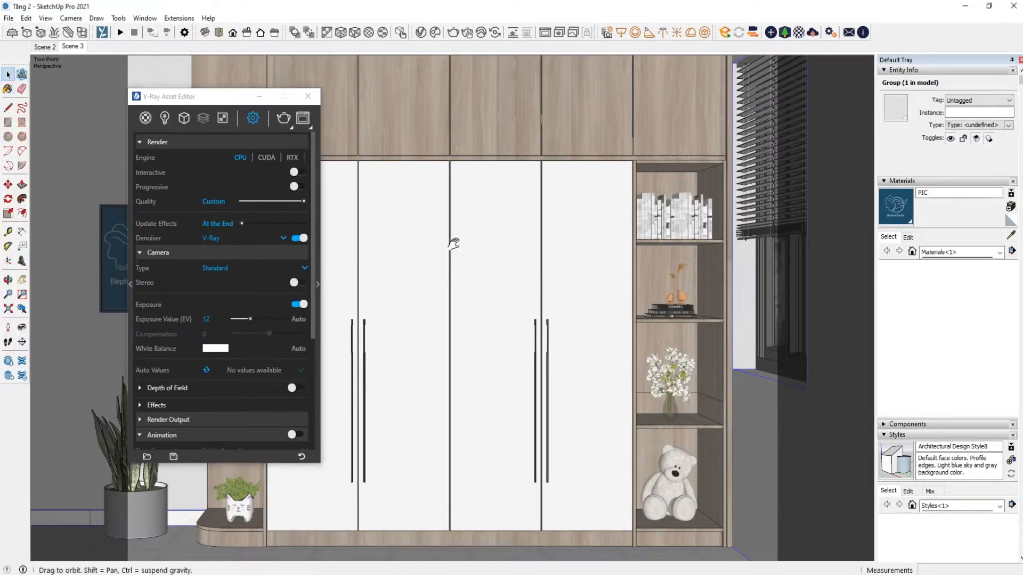
pyautogui.keyDown('shift'); pyautogui.moveTo(454, 242); pyautogui.dragTo(492, 363, button='middle'); pyautogui.keyUp('shift')
pyautogui.scroll(-8, 491, 364)
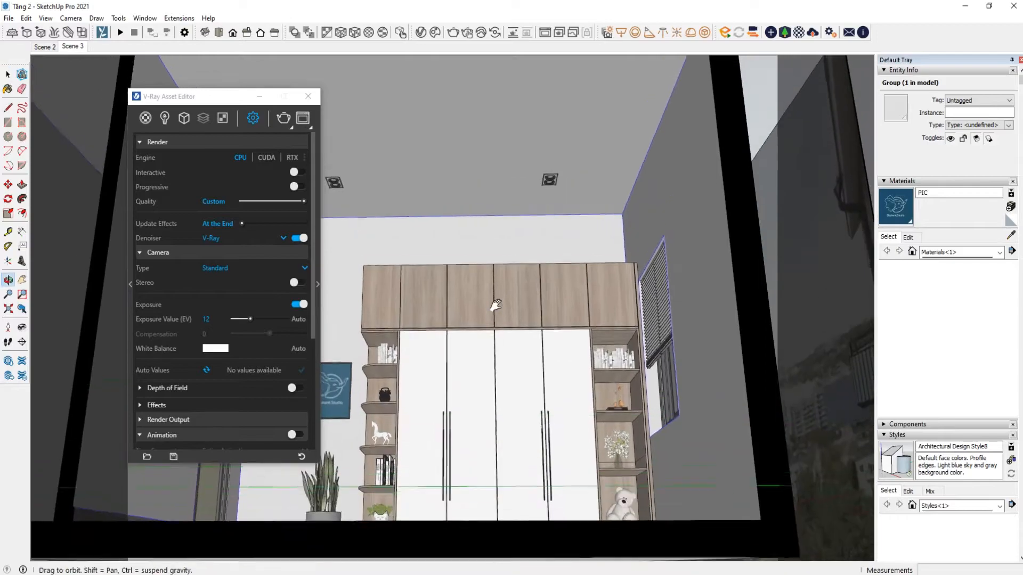
pyautogui.moveTo(198, 100); pyautogui.dragTo(162, 94)
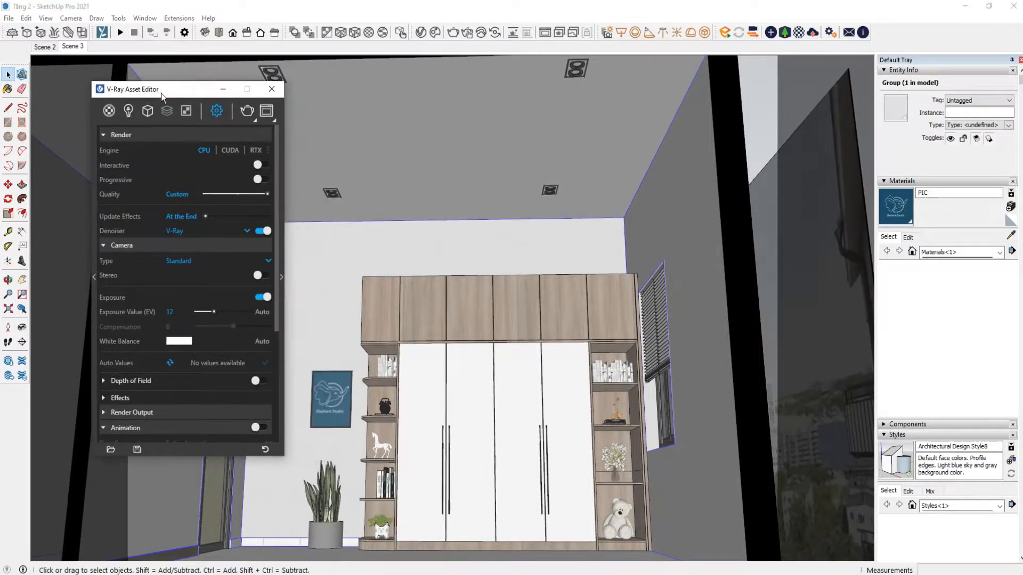
pyautogui.click(650, 33)
pyautogui.click(539, 166)
pyautogui.moveTo(521, 179); pyautogui.dragTo(613, 228, button='middle')
pyautogui.click(583, 232)
# Step: Move the spot light to the center of the first lamp in the front left ceiling downlight
pyautogui.press('m')
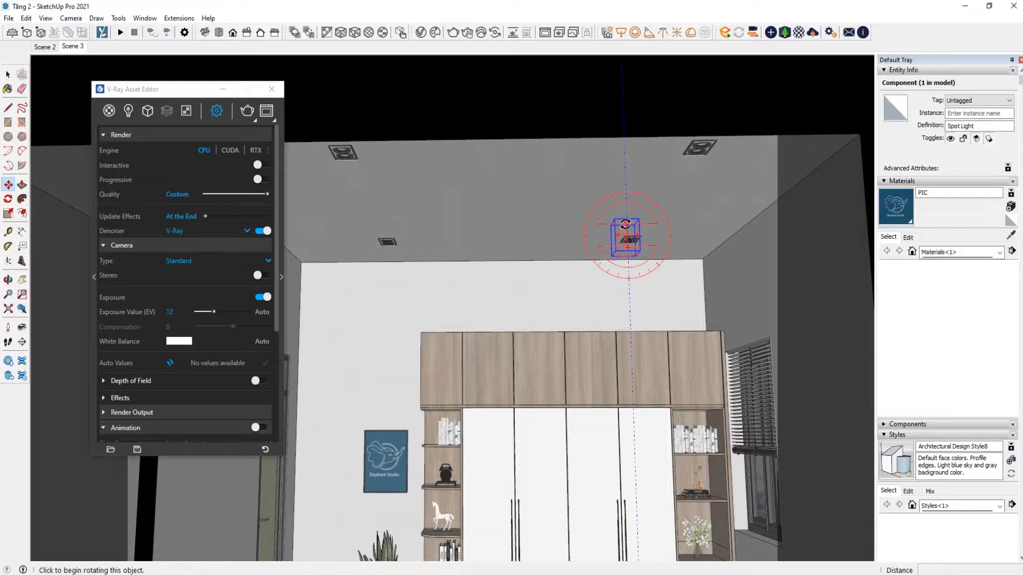
pyautogui.click(622, 225)
pyautogui.scroll(1, 361, 142)
pyautogui.keyDown('shift'); pyautogui.moveTo(359, 140); pyautogui.dragTo(480, 236, button='middle'); pyautogui.keyUp('shift')
pyautogui.scroll(3, 440, 159)
pyautogui.scroll(3, 473, 228)
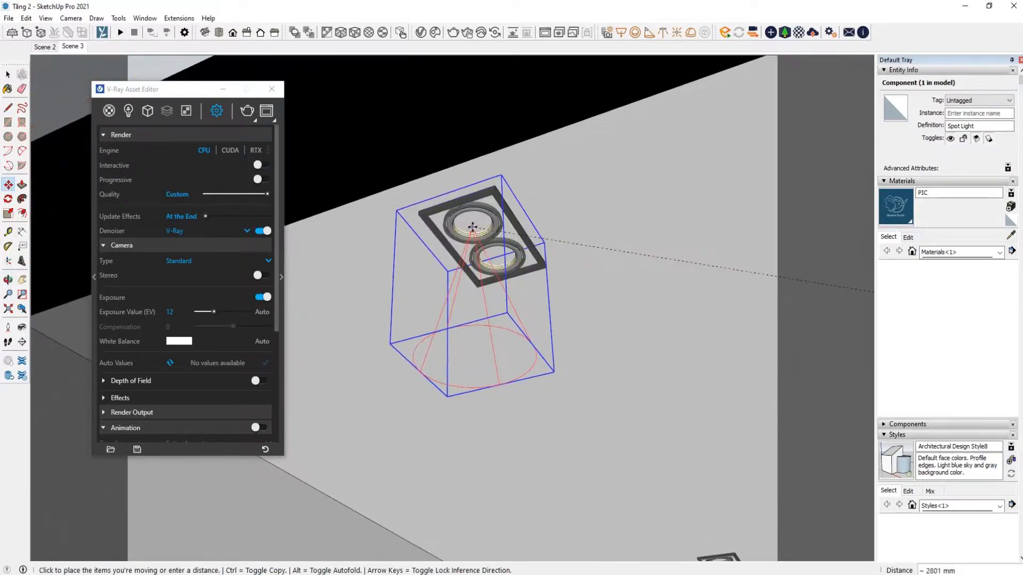
pyautogui.click(472, 223)
# Step: Copy the spot light onto the second lamp of the same double downlight
pyautogui.press('ctrl')
pyautogui.click(472, 223)
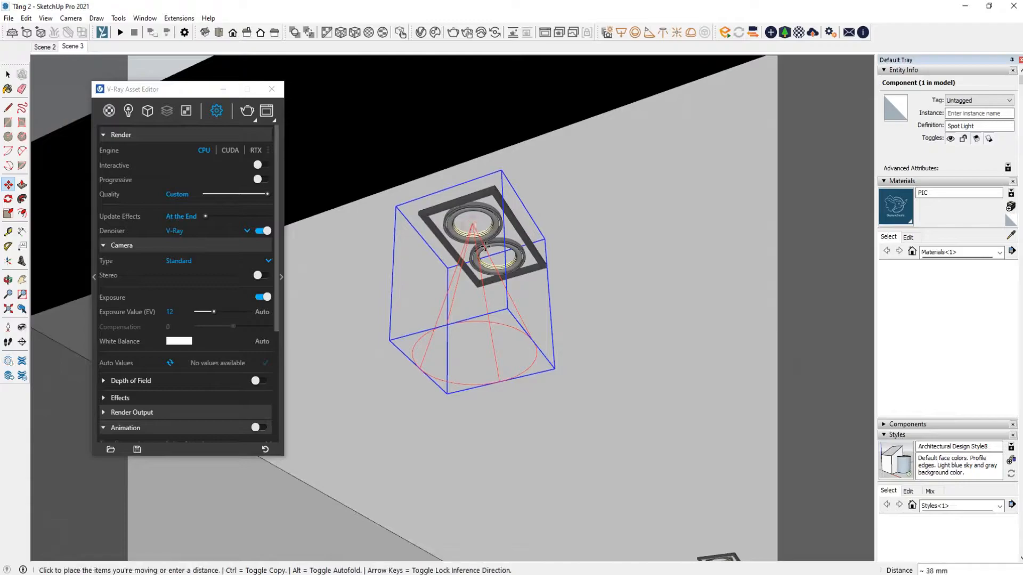
pyautogui.click(497, 259)
pyautogui.press('space')
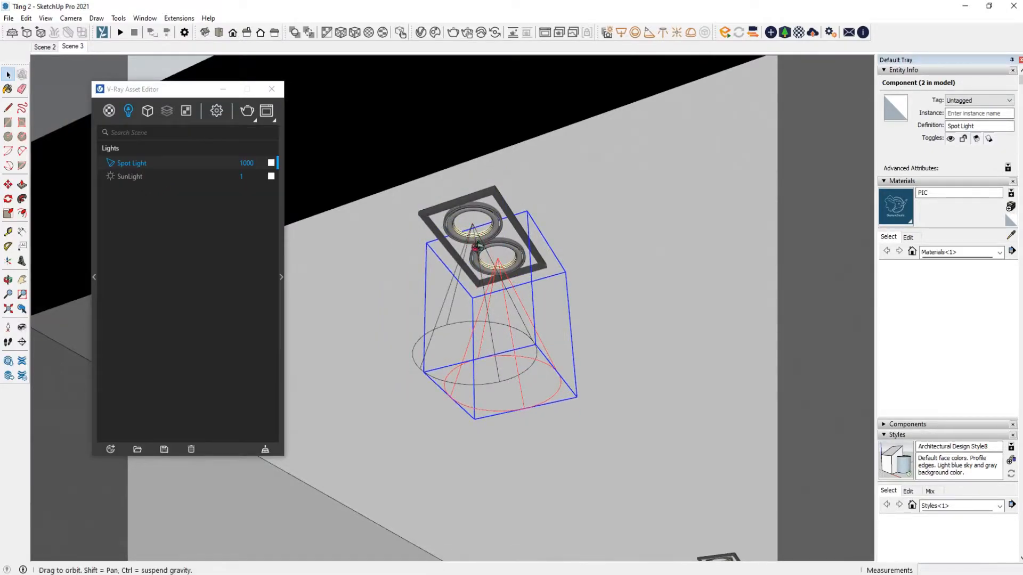
pyautogui.moveTo(475, 245); pyautogui.dragTo(522, 282, button='middle')
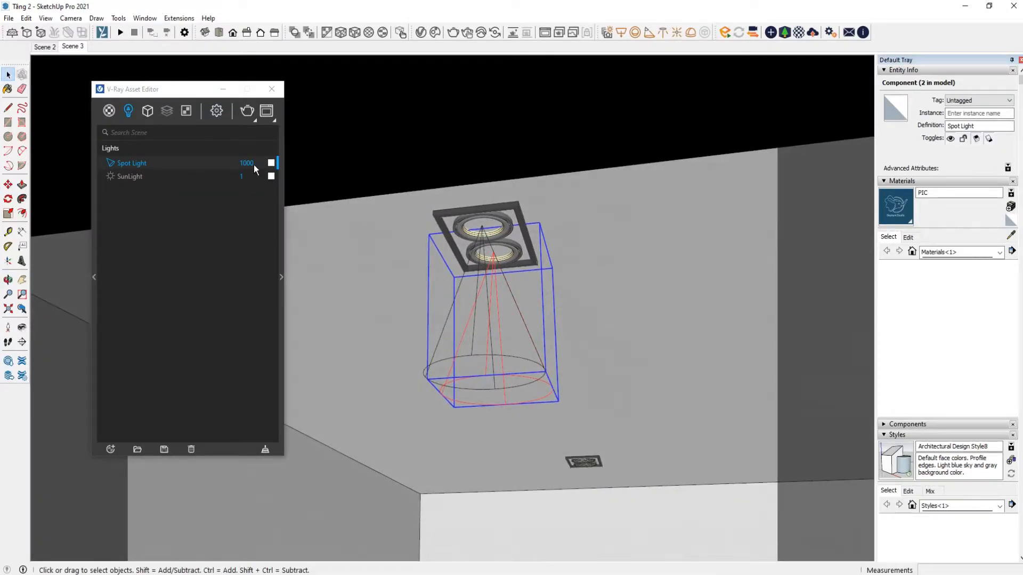
# Step: Set the spot light's intensity to 30 and its color to a pale yellow
pyautogui.click(279, 278)
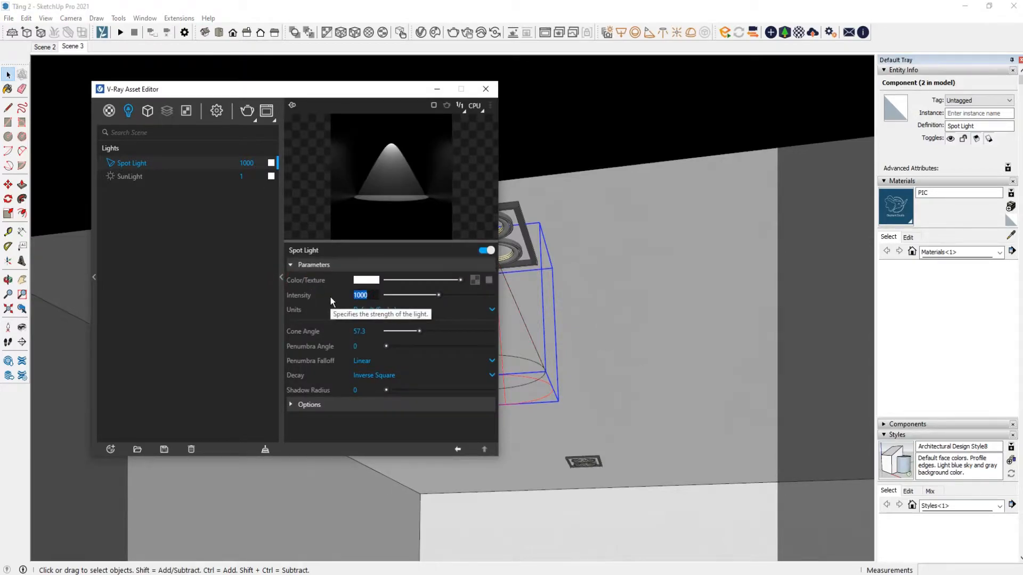
pyautogui.write('30')
pyautogui.press('Return')
pyautogui.click(367, 280)
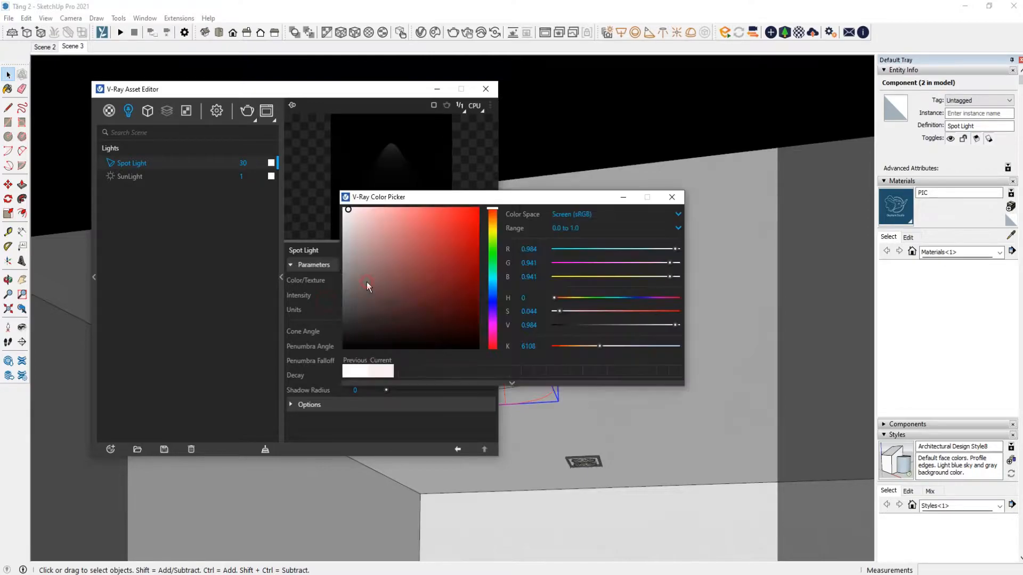
pyautogui.moveTo(491, 236); pyautogui.dragTo(494, 231)
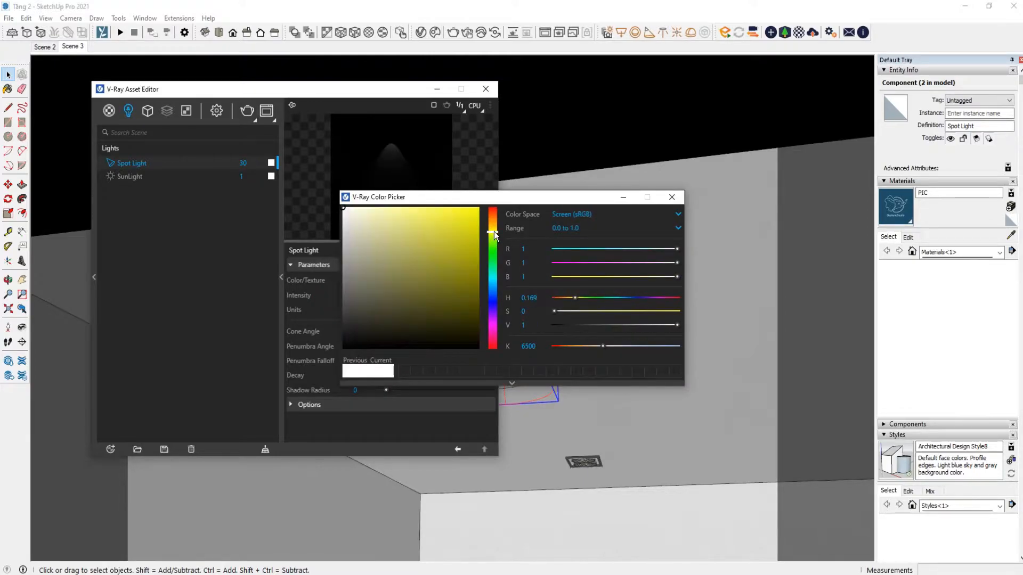
pyautogui.click(387, 213)
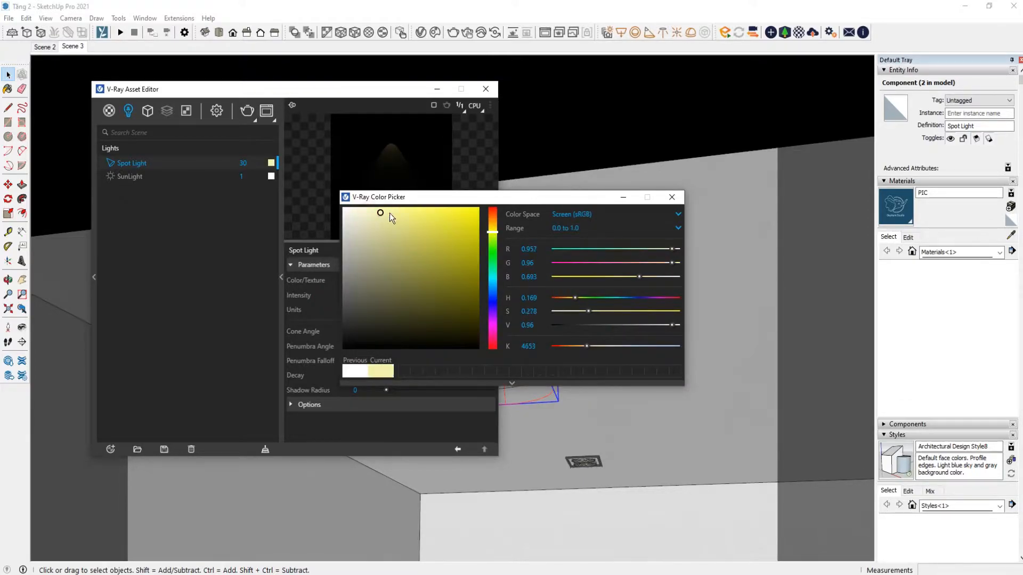
pyautogui.click(672, 201)
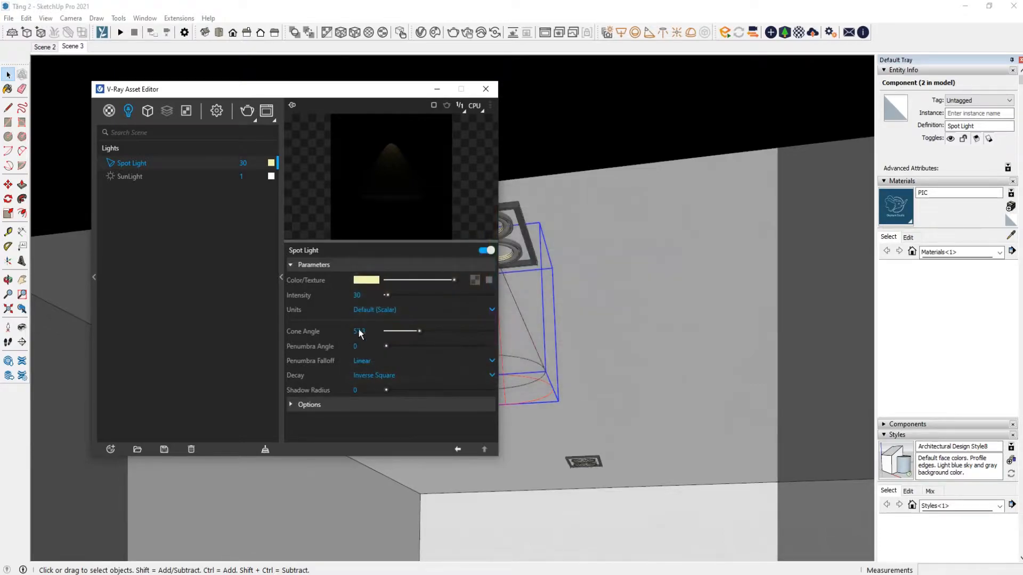
# Step: Set the spot light's units to Luminous Power (Lumens), cone angle to 60 and penumbra angle to 40, and dismiss the V-Ray Asset Editor
pyautogui.click(398, 309)
pyautogui.click(388, 342)
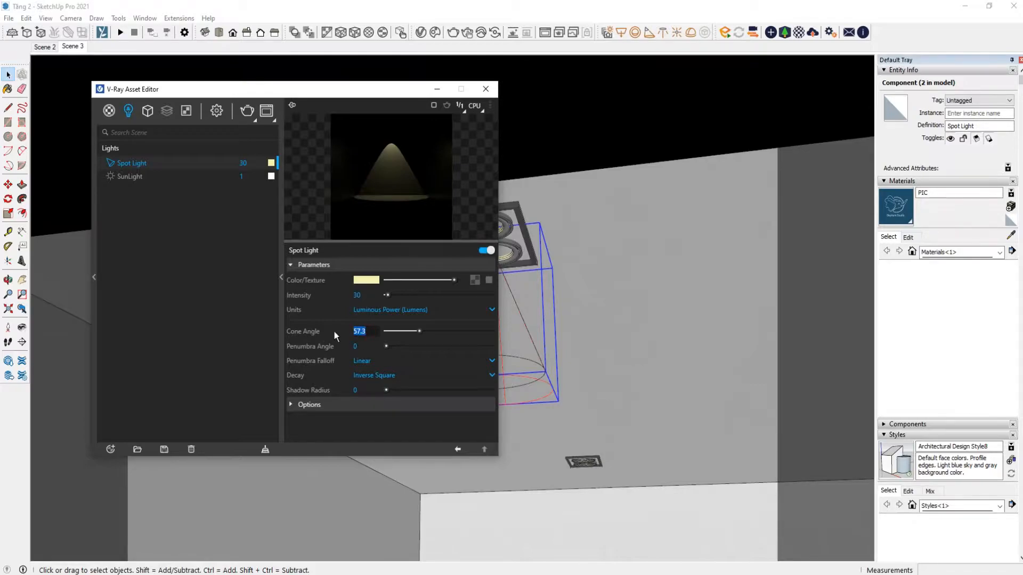
pyautogui.write('60')
pyautogui.click(363, 344)
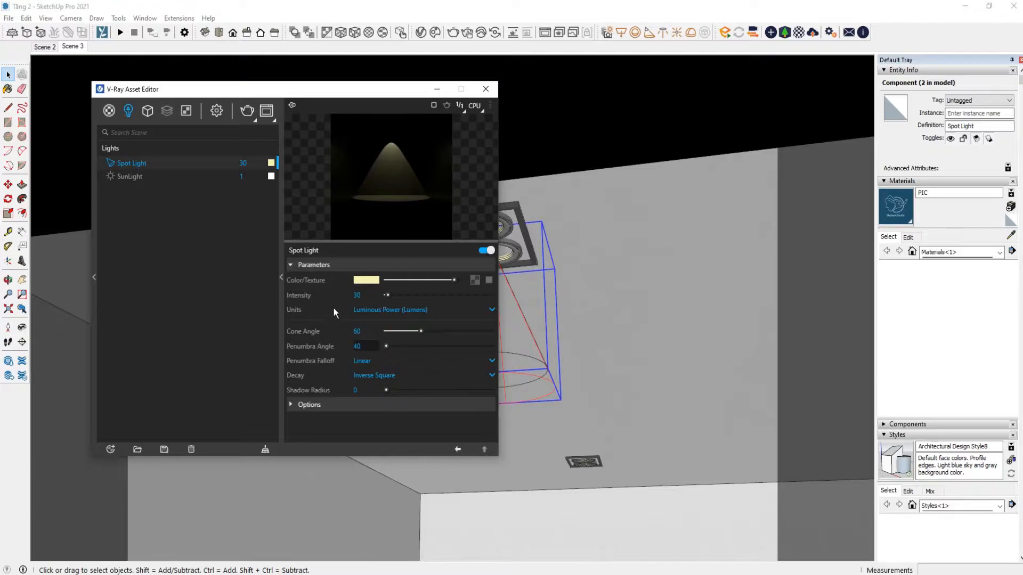
pyautogui.press('Return')
pyautogui.click(433, 93)
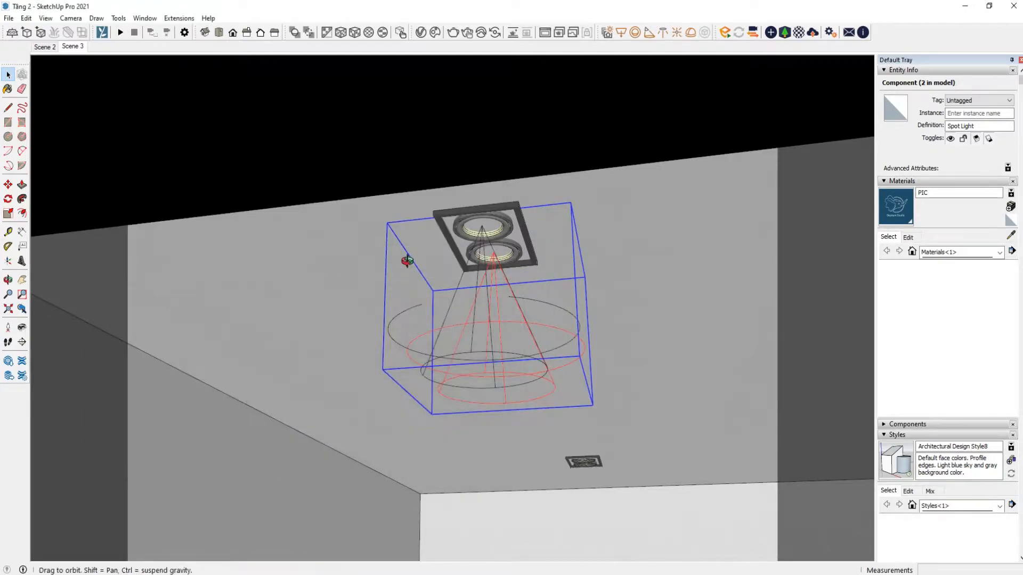
# Step: Copy both spot lights about 2392 mm along the red axis onto the rear left double downlight
pyautogui.moveTo(423, 258); pyautogui.dragTo(296, 258, button='middle')
pyautogui.keyDown('shift'); pyautogui.click(448, 231); pyautogui.keyUp('shift')
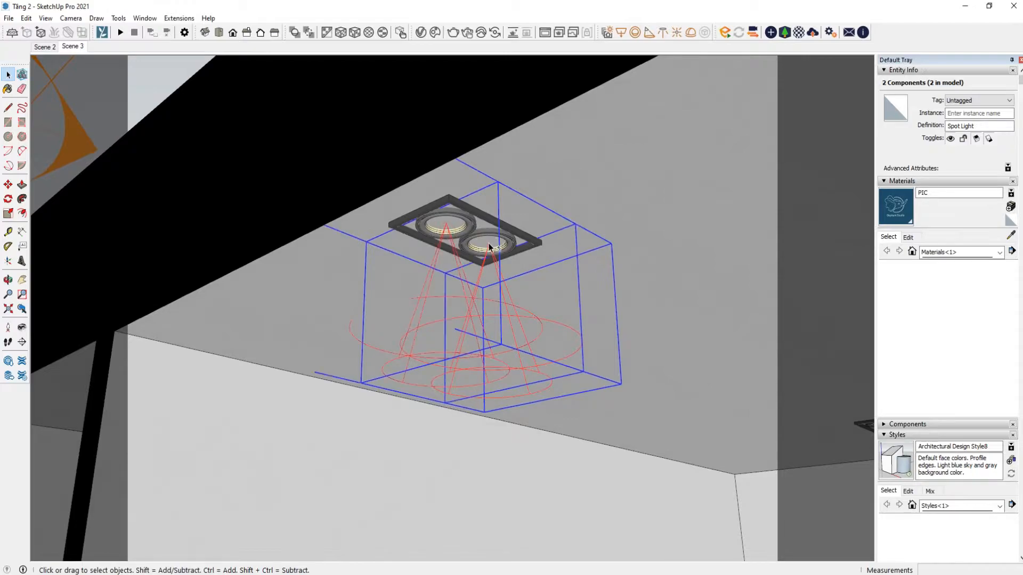
pyautogui.moveTo(490, 247); pyautogui.dragTo(414, 245, button='middle')
pyautogui.press('m')
pyautogui.click(385, 234)
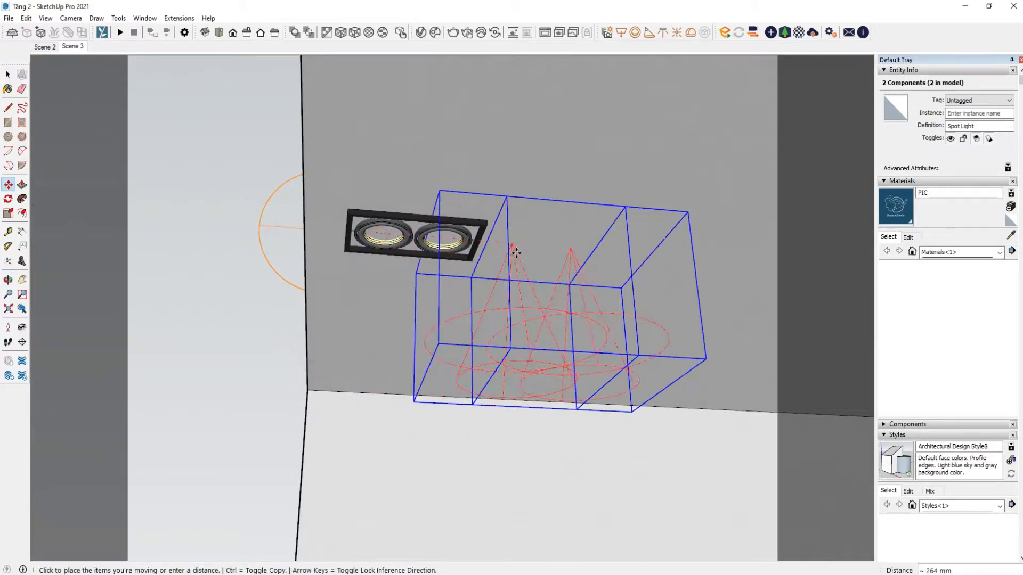
pyautogui.scroll(-3, 526, 260)
pyautogui.press('ctrl')
pyautogui.keyDown('shift'); pyautogui.moveTo(658, 310); pyautogui.dragTo(266, 308, button='middle'); pyautogui.keyUp('shift')
pyautogui.keyDown('shift'); pyautogui.moveTo(719, 322); pyautogui.dragTo(514, 313, button='middle'); pyautogui.keyUp('shift')
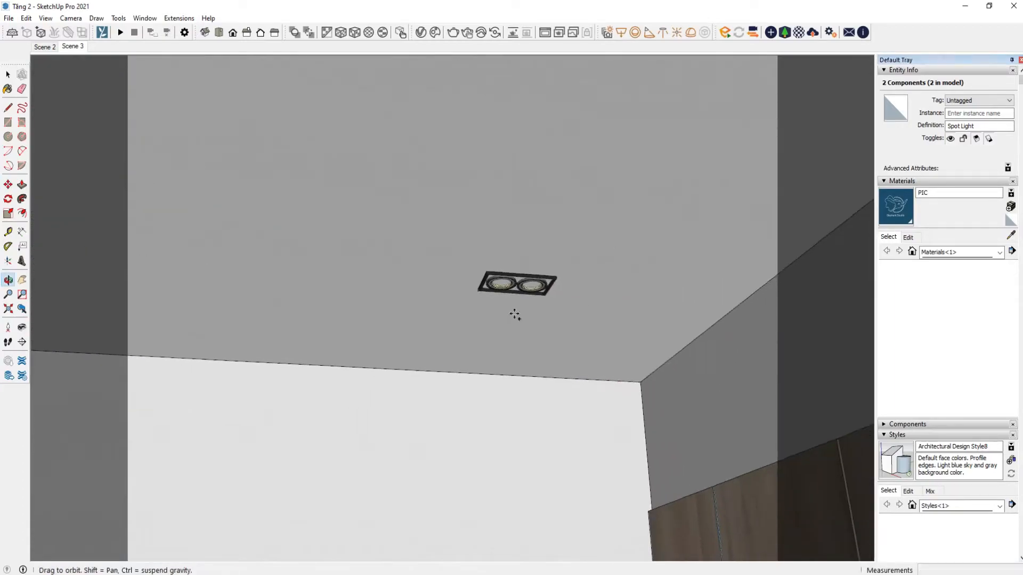
pyautogui.scroll(5, 515, 315)
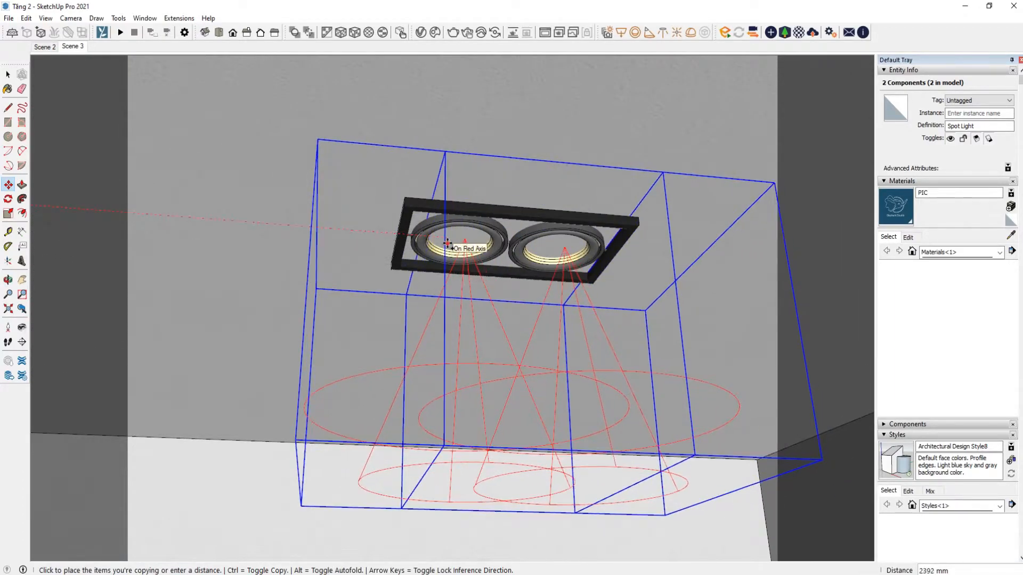
pyautogui.click(448, 244)
# Step: Copy all four spot lights across the ceiling onto the two double downlights on the window side
pyautogui.scroll(-6, 482, 318)
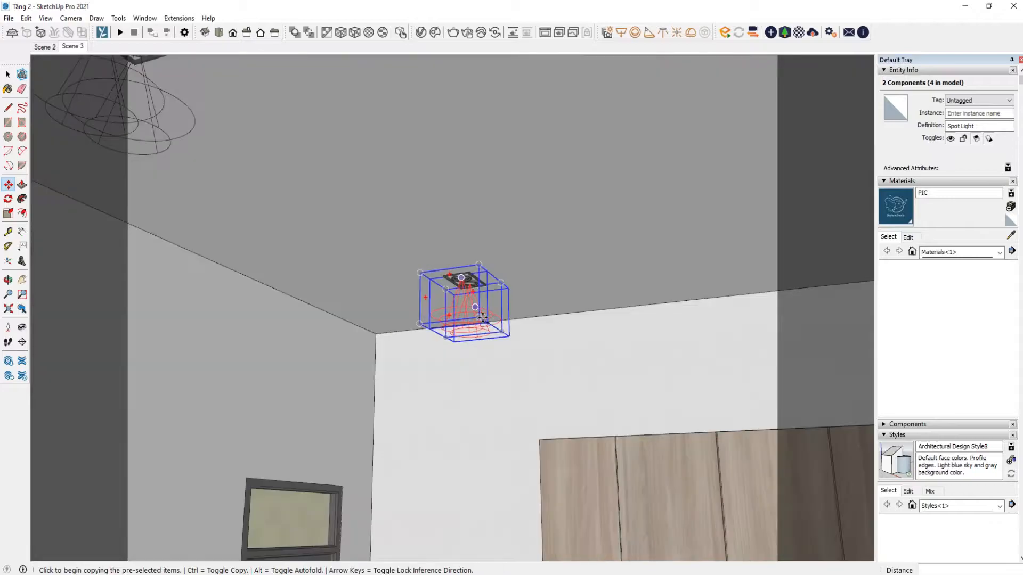
pyautogui.scroll(-4, 482, 318)
pyautogui.moveTo(482, 318); pyautogui.dragTo(535, 320, button='middle')
pyautogui.press('space')
pyautogui.keyDown('shift'); pyautogui.click(440, 246); pyautogui.keyUp('shift')
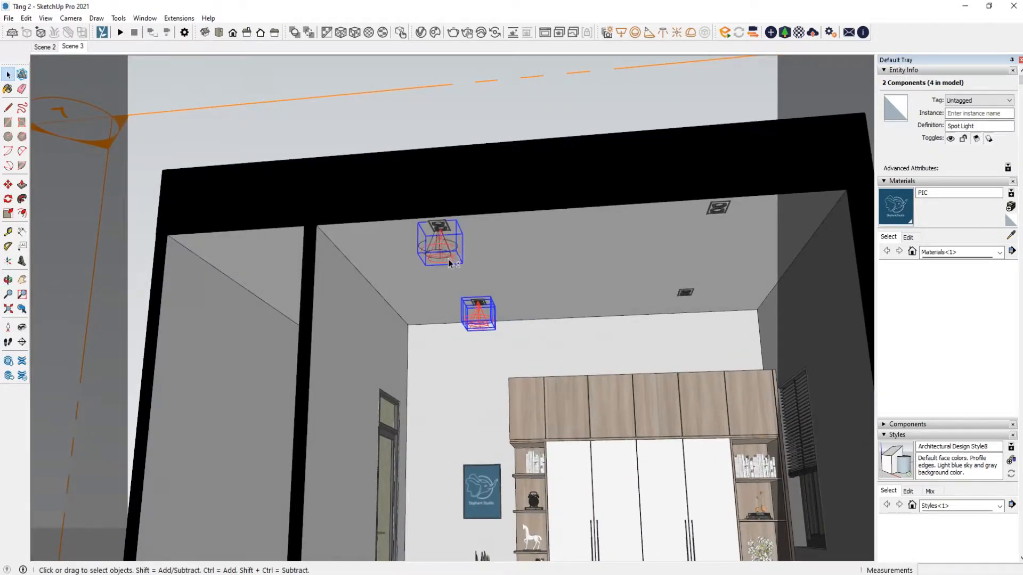
pyautogui.moveTo(440, 246); pyautogui.dragTo(384, 208, button='middle')
pyautogui.scroll(5, 373, 223)
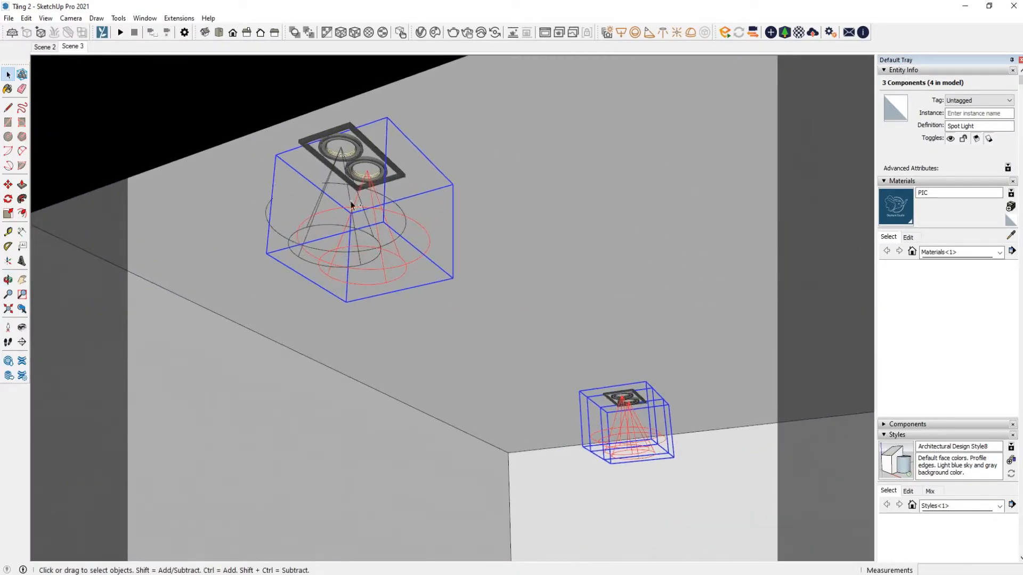
pyautogui.keyDown('shift'); pyautogui.click(347, 180); pyautogui.keyUp('shift')
pyautogui.scroll(3, 347, 171)
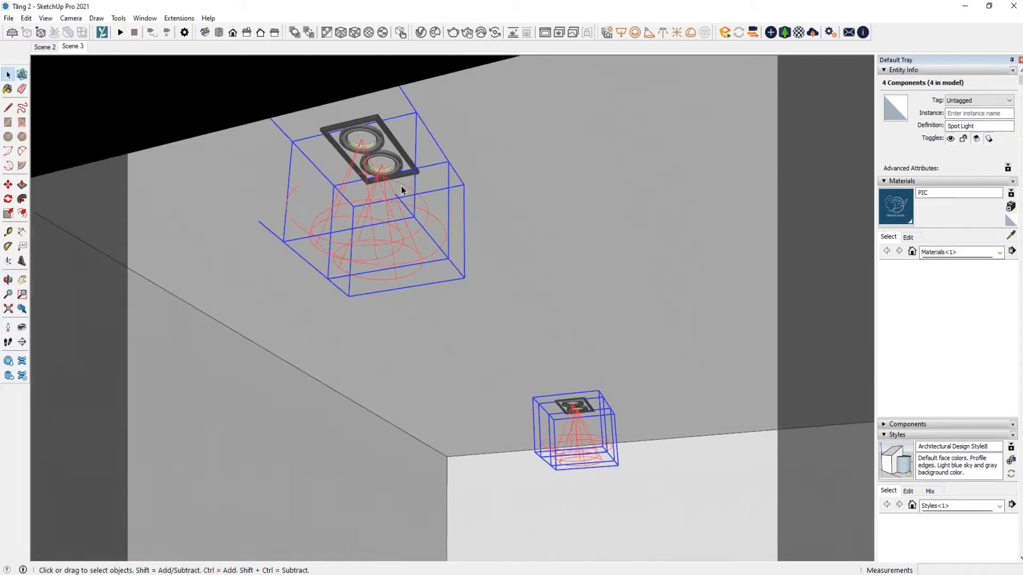
pyautogui.press('m')
pyautogui.click(341, 123)
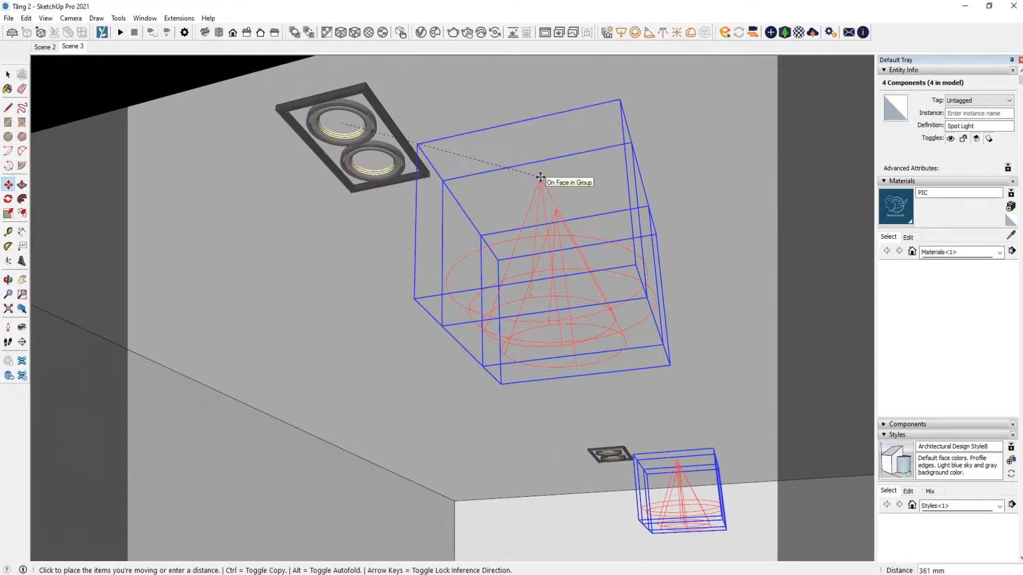
pyautogui.scroll(-3, 529, 228)
pyautogui.moveTo(530, 228); pyautogui.dragTo(329, 264, button='middle')
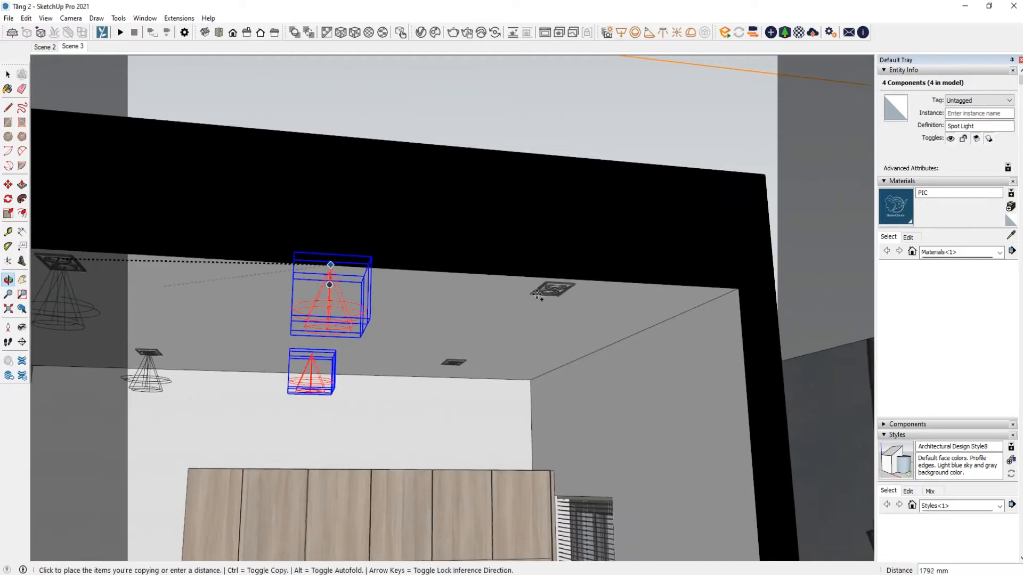
pyautogui.scroll(6, 552, 282)
pyautogui.moveTo(546, 272); pyautogui.dragTo(490, 192, button='middle')
pyautogui.click(540, 260)
pyautogui.scroll(-3, 539, 261)
pyautogui.press('space')
pyautogui.scroll(-4, 485, 268)
pyautogui.scroll(-2, 462, 210)
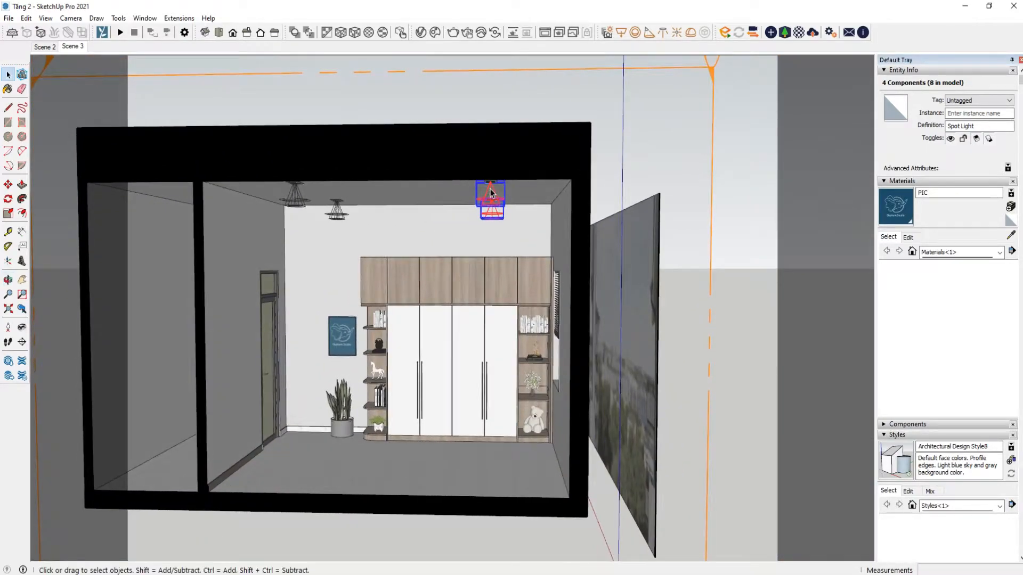
# Step: Set the V-Ray render output size to 800 x 600
pyautogui.click(421, 32)
pyautogui.click(213, 113)
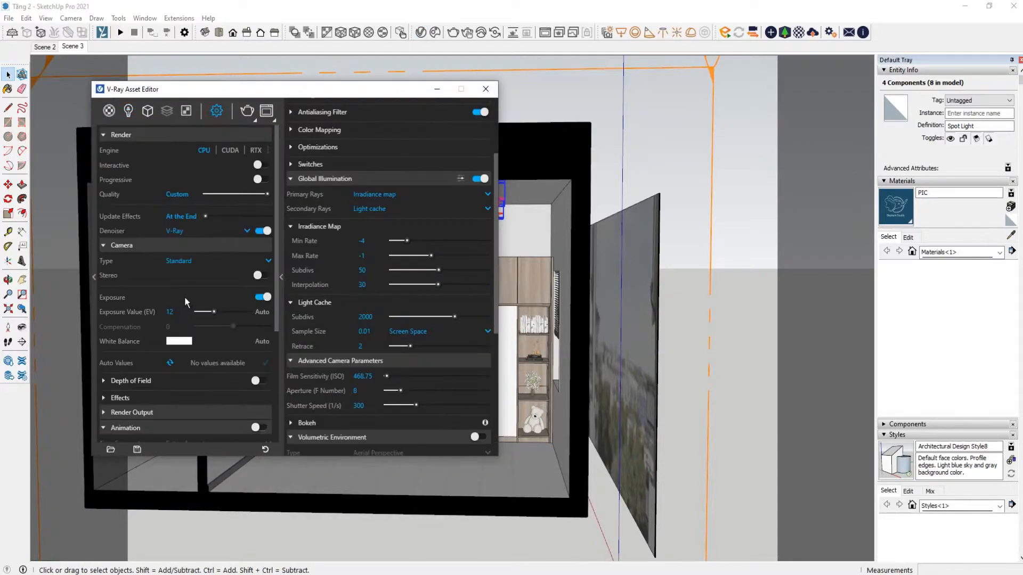
pyautogui.scroll(-3, 185, 301)
pyautogui.scroll(3, 184, 305)
pyautogui.scroll(-1, 185, 307)
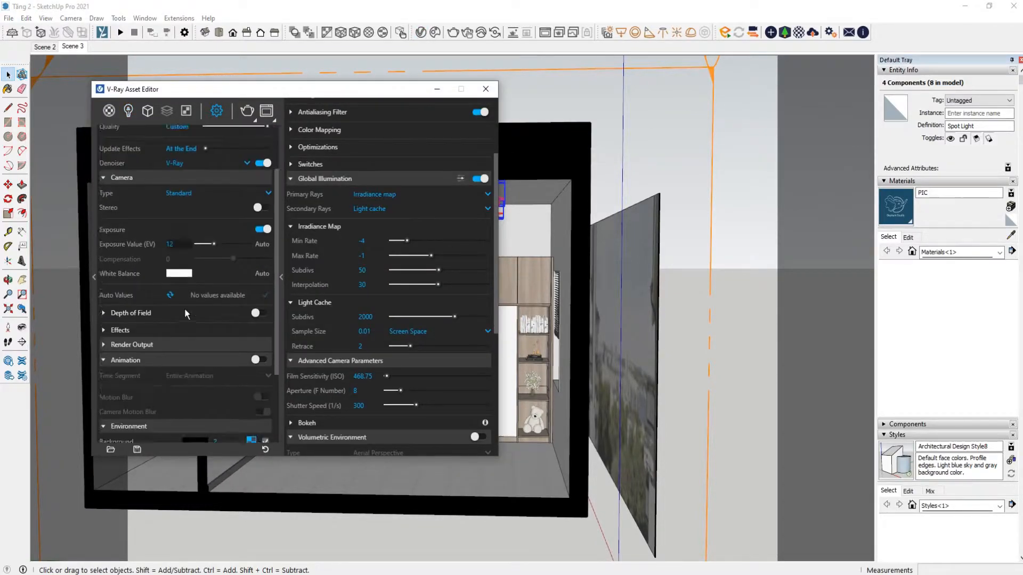
pyautogui.scroll(-2, 185, 308)
pyautogui.click(166, 247)
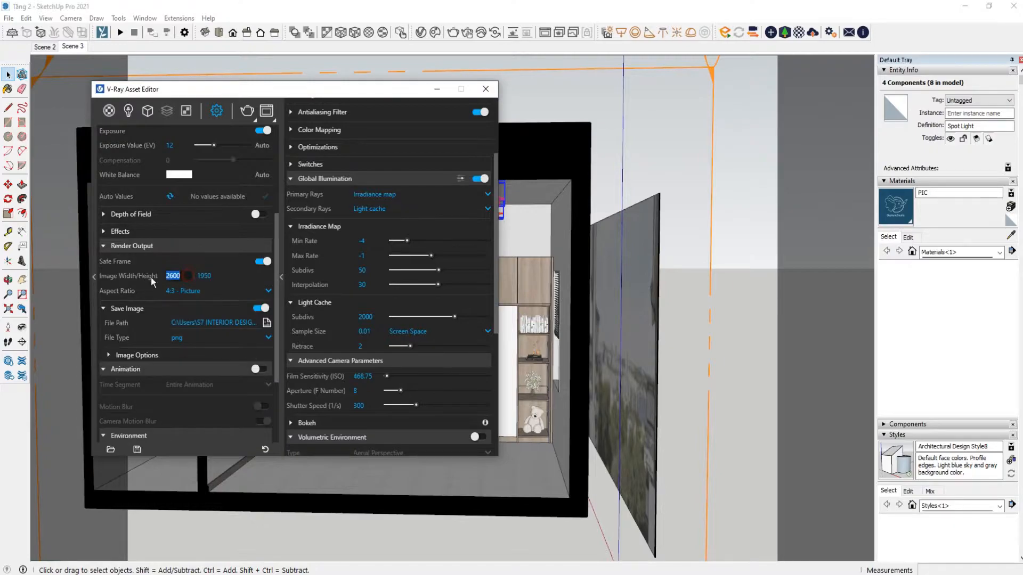
pyautogui.write('00')
pyautogui.click(186, 229)
pyautogui.moveTo(328, 94); pyautogui.dragTo(397, 91)
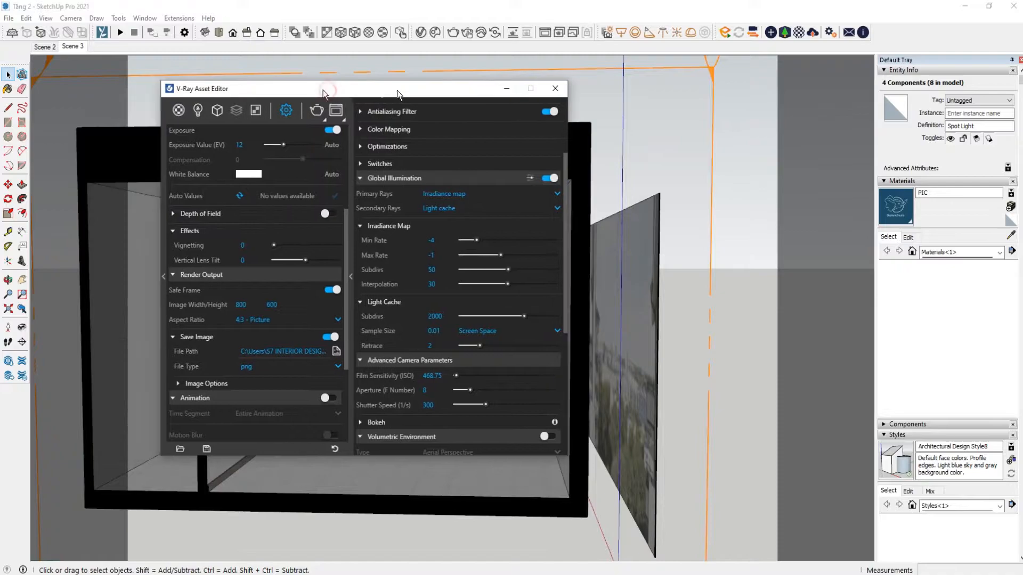
# Step: Run an interactive V-Ray test render of Scene 3 and inspect the room's lighting
pyautogui.click(79, 47)
pyautogui.click(325, 120)
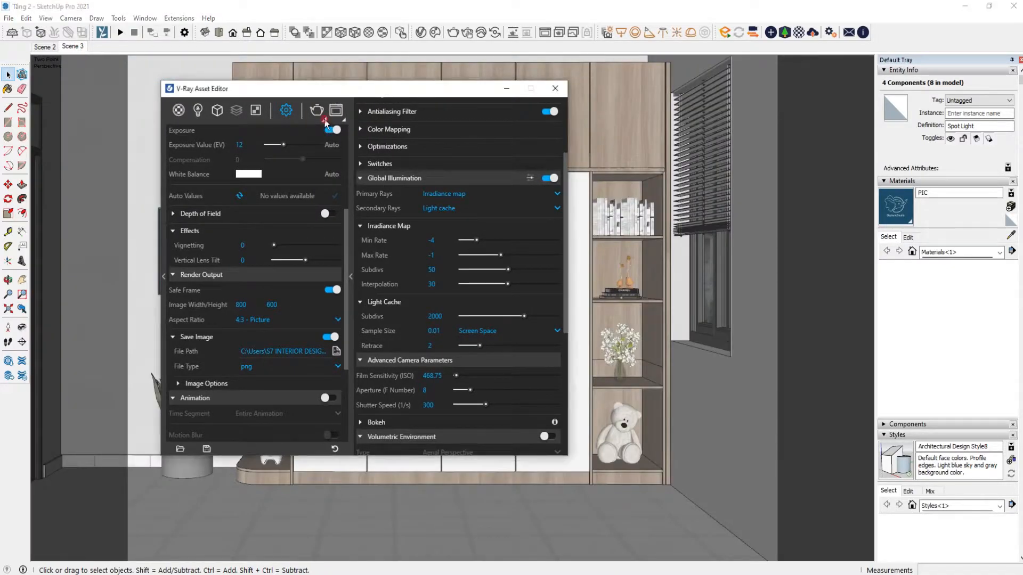
pyautogui.click(318, 139)
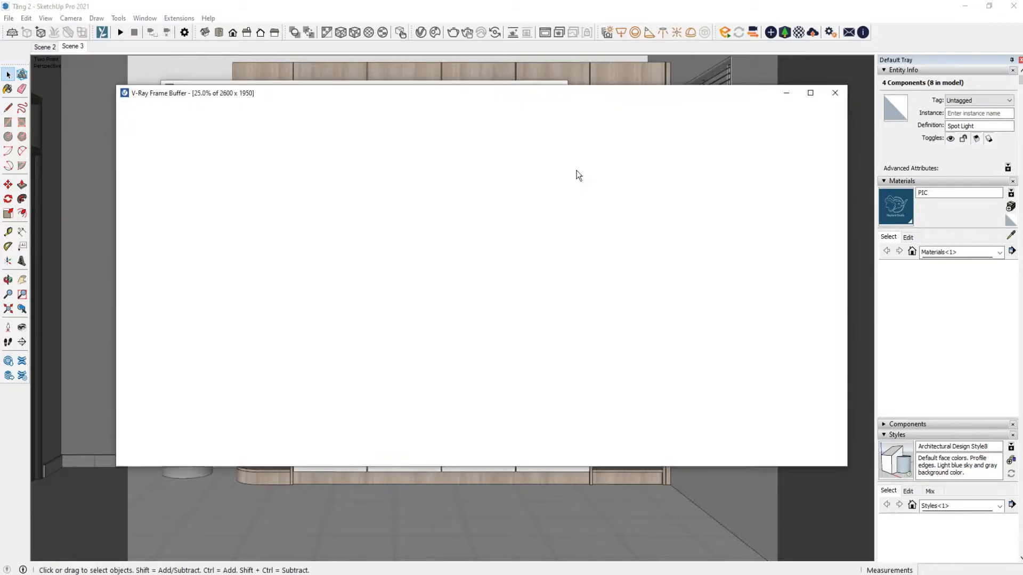
pyautogui.scroll(3, 312, 250)
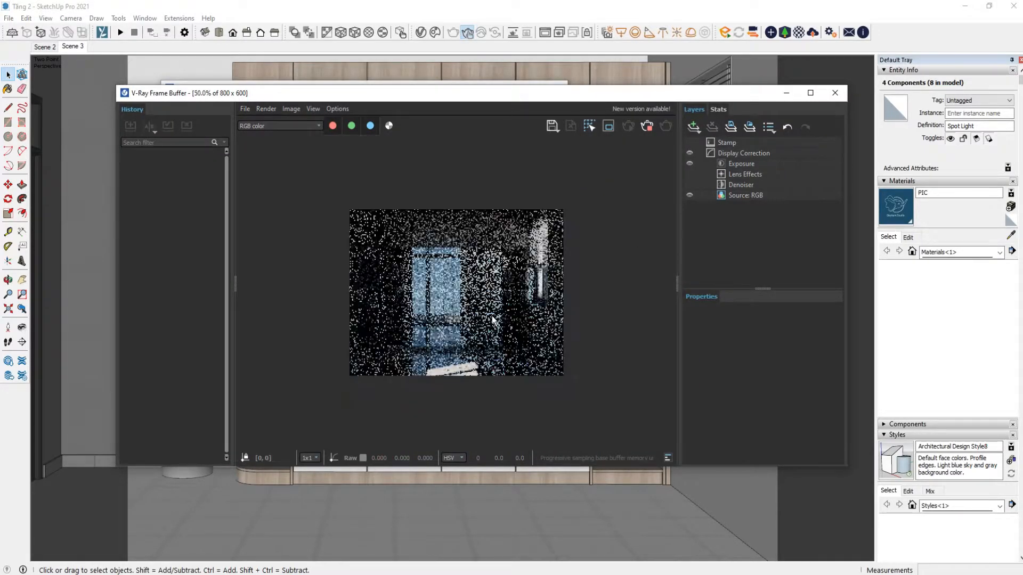
pyautogui.scroll(-1, 334, 301)
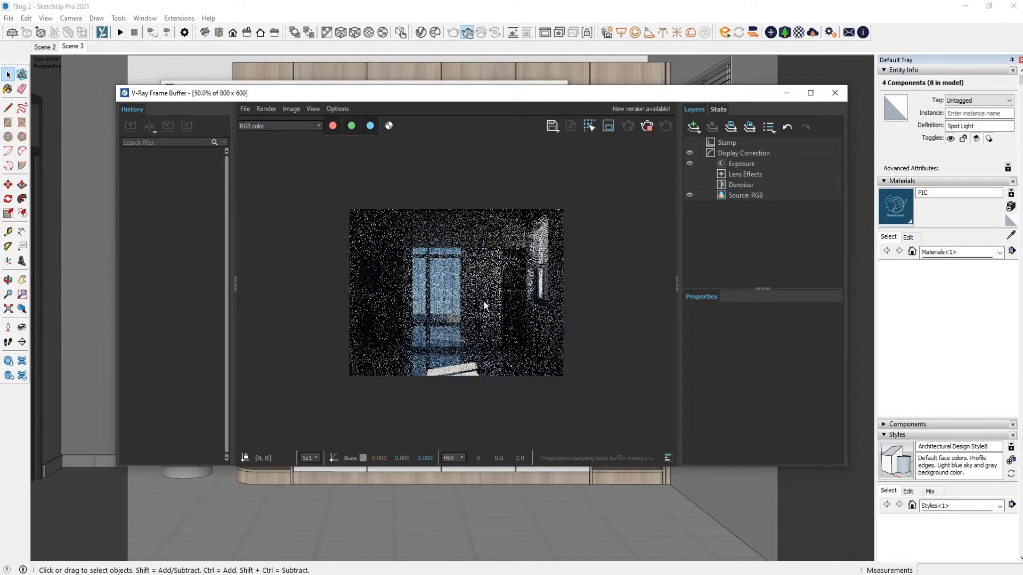
pyautogui.scroll(1, 506, 303)
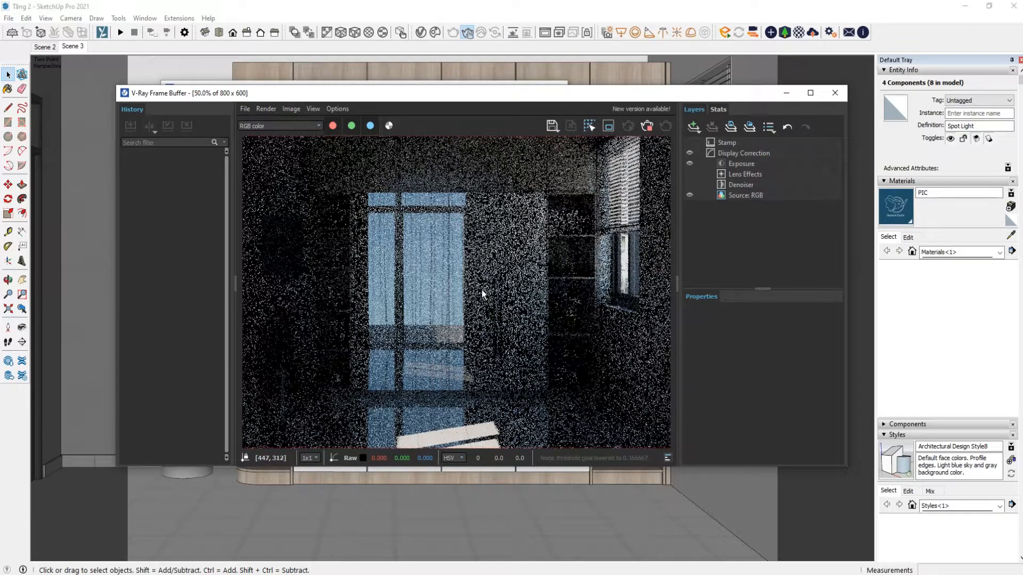
pyautogui.scroll(-1, 482, 290)
pyautogui.scroll(1, 481, 290)
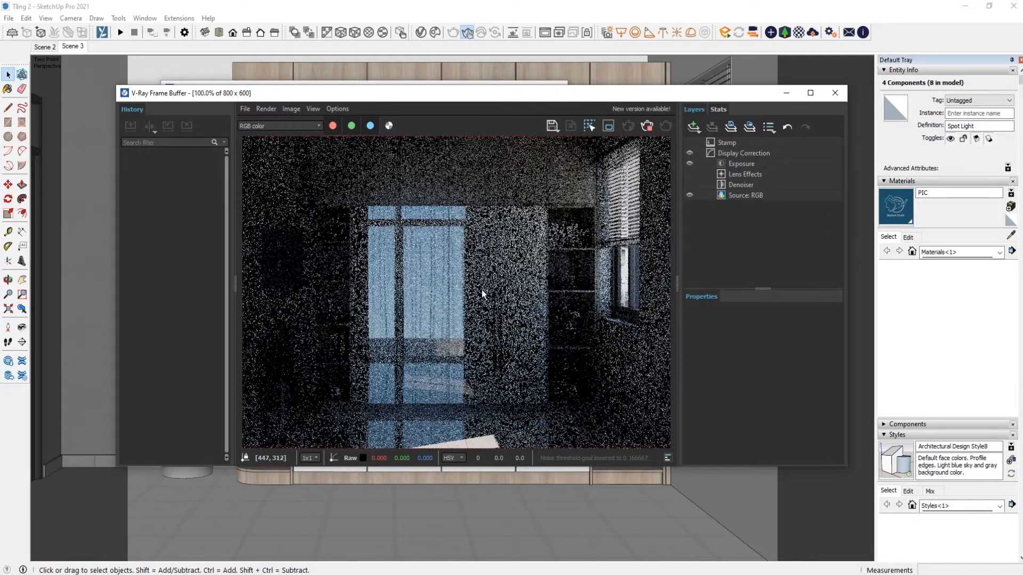
# Step: Stop the test render, close the frame buffer, and collapse and minimize the V-Ray Asset Editor
pyautogui.click(646, 124)
pyautogui.click(835, 93)
pyautogui.scroll(-3, 461, 264)
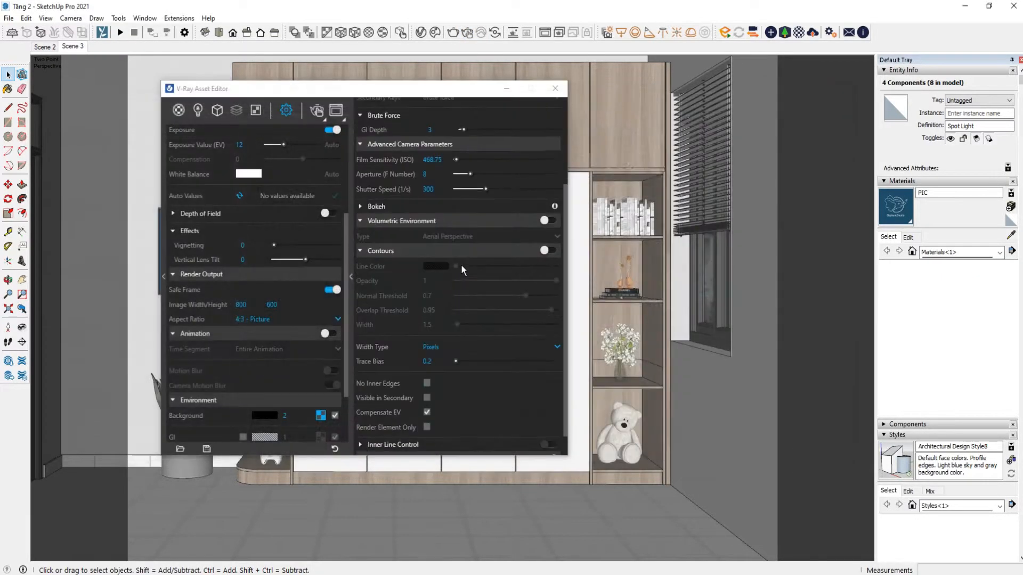
pyautogui.click(352, 276)
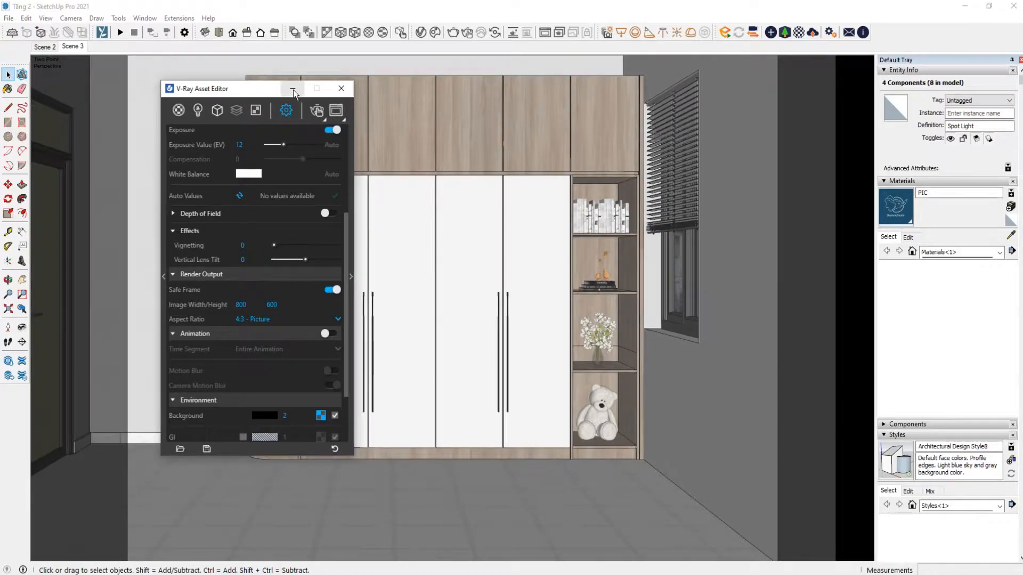
pyautogui.click(293, 93)
# Step: Draw a V-Ray rectangle light over the bedroom window on the outside of the wall
pyautogui.scroll(-5, 426, 268)
pyautogui.moveTo(426, 268); pyautogui.dragTo(279, 352, button='middle')
pyautogui.click(621, 34)
pyautogui.moveTo(414, 232); pyautogui.dragTo(436, 270, button='middle')
pyautogui.click(433, 270)
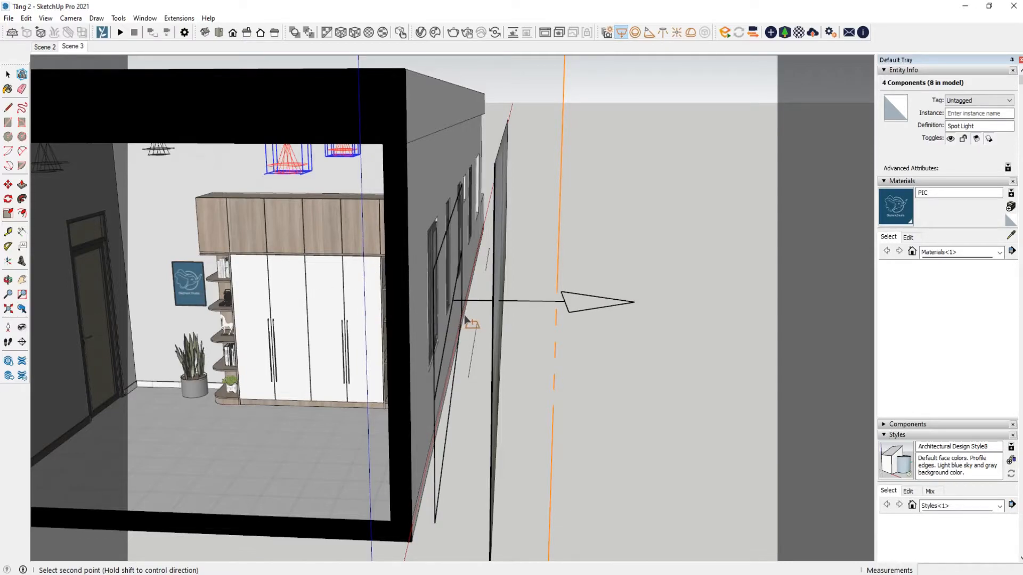
pyautogui.click(441, 293)
# Step: Flip the window rectangle light with the Scale tool so that it points into the room
pyautogui.moveTo(449, 294); pyautogui.dragTo(423, 291, button='middle')
pyautogui.press('space')
pyautogui.scroll(3, 416, 315)
pyautogui.click(403, 317)
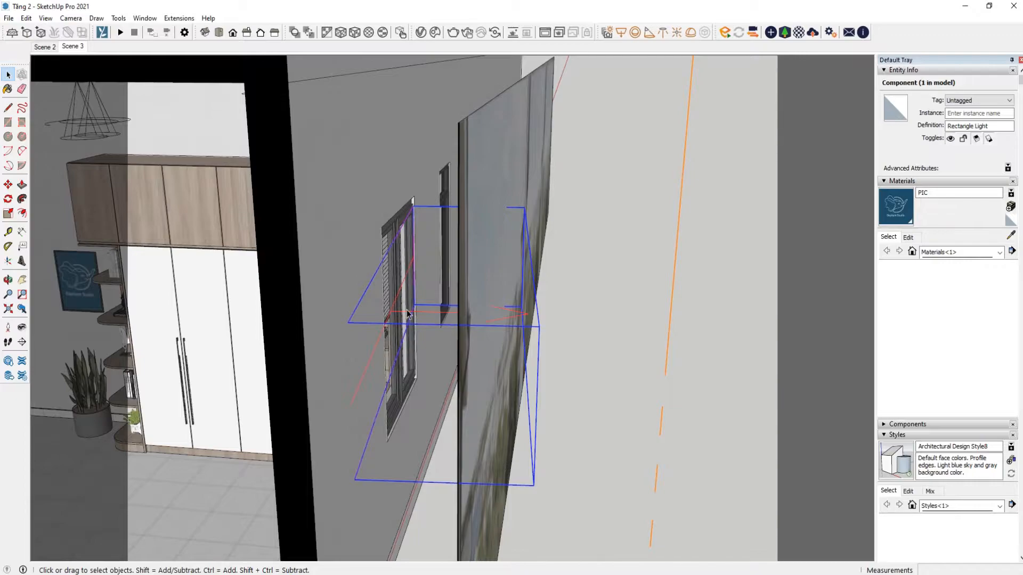
pyautogui.press('s')
pyautogui.click(527, 316)
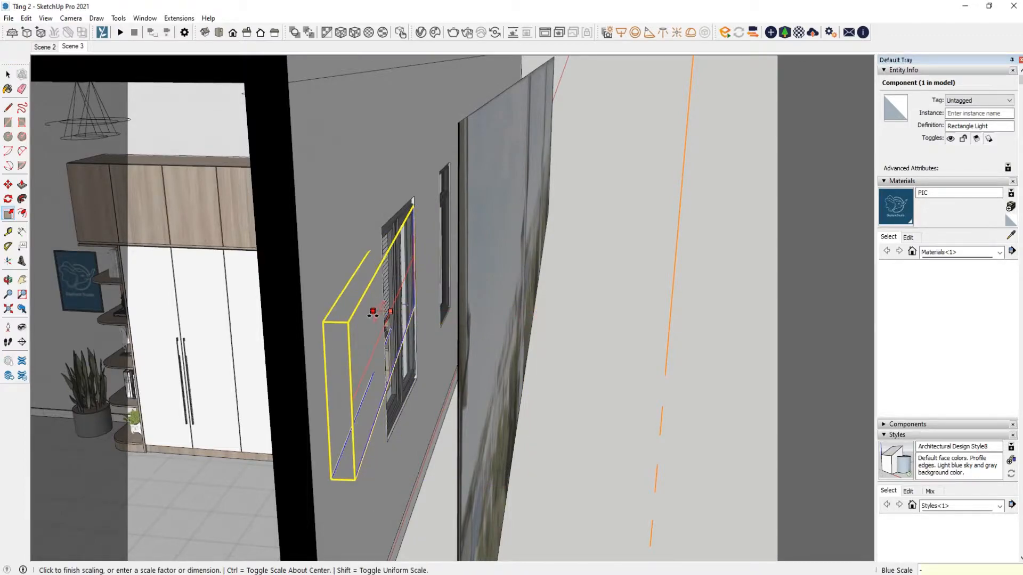
pyautogui.click(374, 320)
pyautogui.press('space')
# Step: Scale the rectangle light down to roughly the width of the bedroom window
pyautogui.press('o')
pyautogui.moveTo(381, 322); pyautogui.dragTo(447, 299)
pyautogui.press('s')
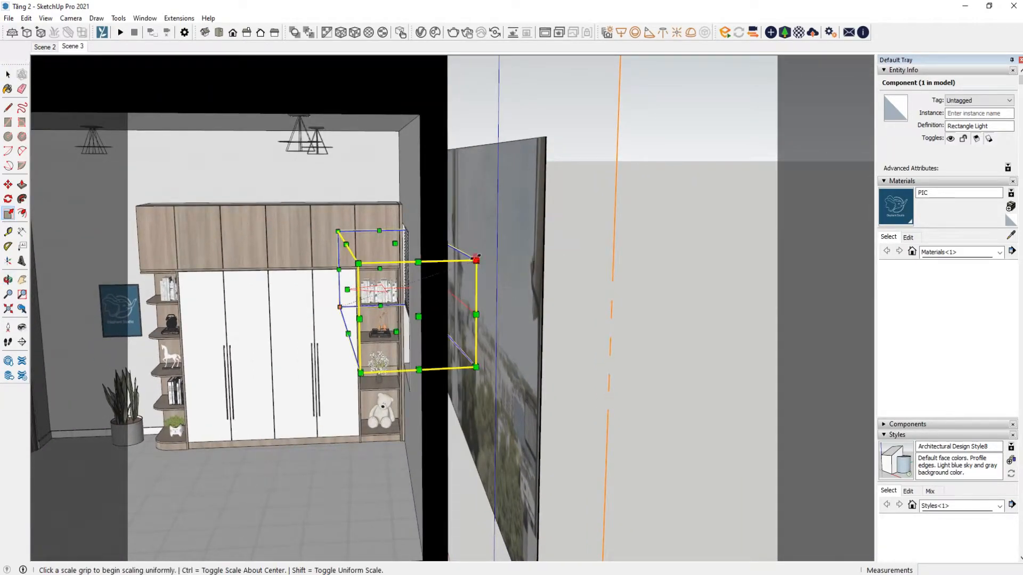
pyautogui.click(476, 261)
pyautogui.click(437, 284)
pyautogui.moveTo(436, 285); pyautogui.dragTo(550, 297, button='middle')
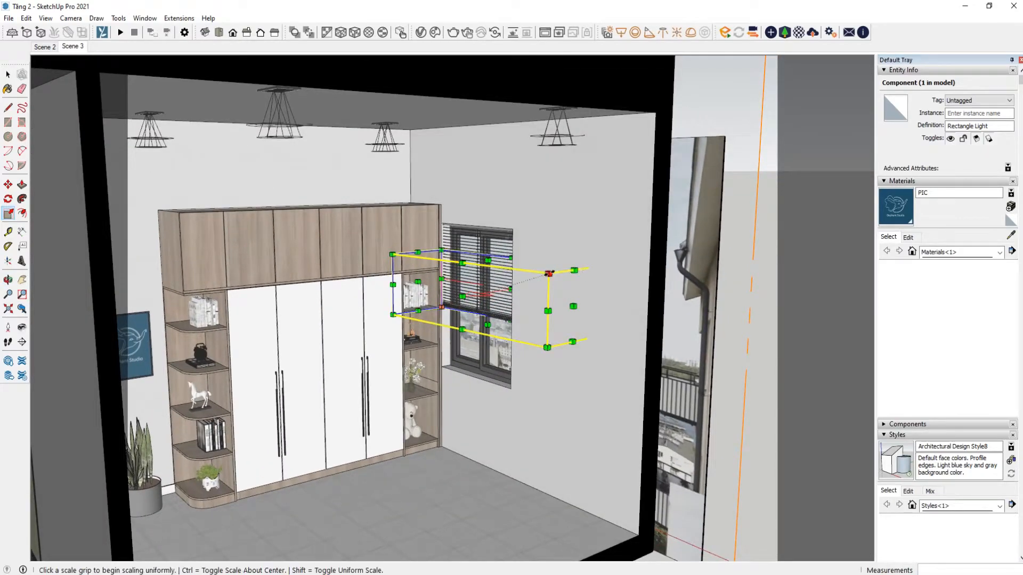
pyautogui.click(573, 272)
pyautogui.click(520, 290)
pyautogui.click(477, 272)
pyautogui.click(485, 241)
pyautogui.press('space')
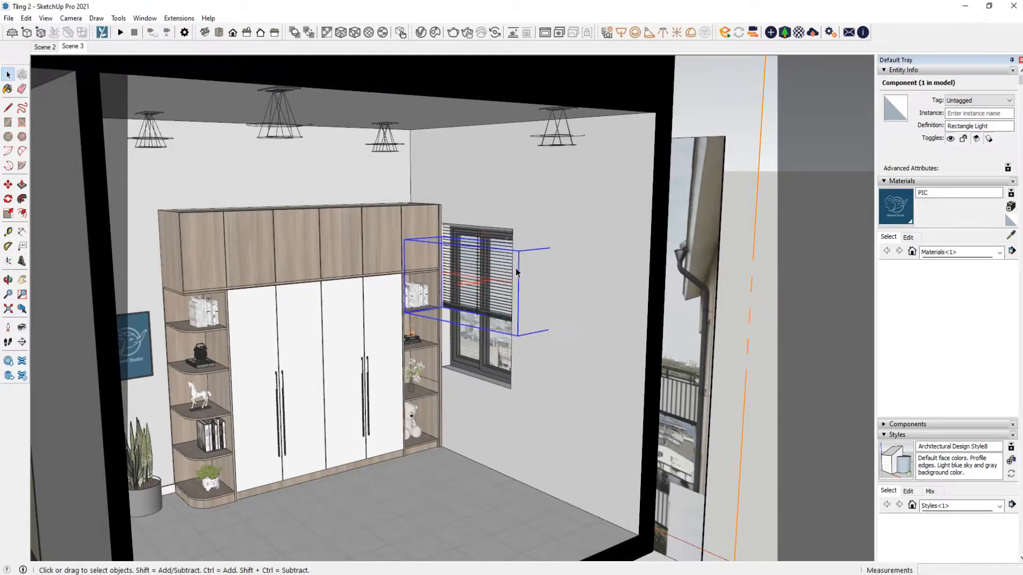
# Step: Move the rectangle light slightly to adjust its position at the bedroom window
pyautogui.press('m')
pyautogui.click(555, 276)
pyautogui.moveTo(562, 297); pyautogui.dragTo(297, 331, button='middle')
pyautogui.moveTo(407, 328); pyautogui.dragTo(388, 331, button='middle')
pyautogui.moveTo(489, 356); pyautogui.dragTo(427, 368, button='middle')
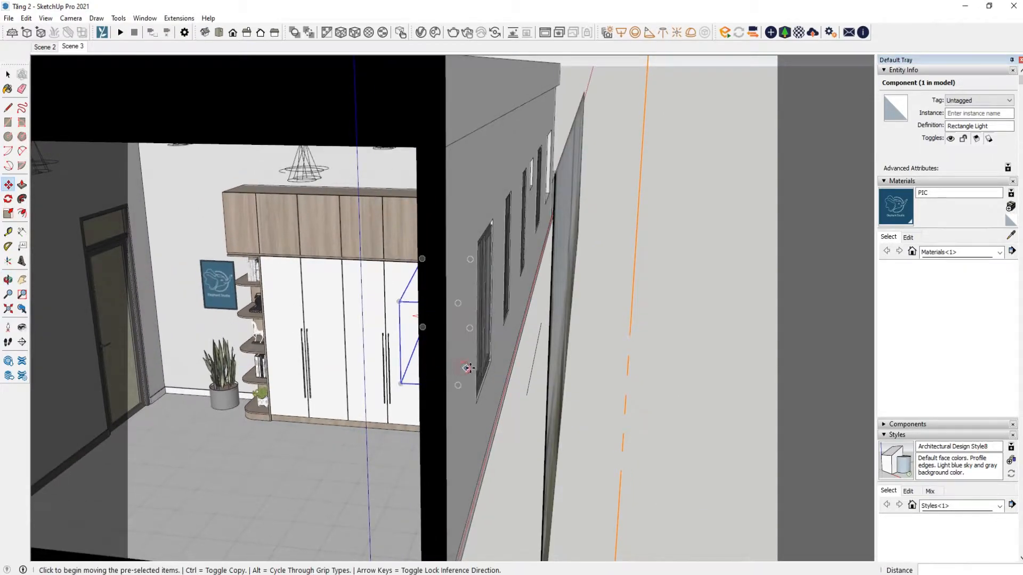
pyautogui.click(469, 369)
pyautogui.click(464, 365)
pyautogui.moveTo(435, 364); pyautogui.dragTo(484, 312, button='middle')
pyautogui.press('space')
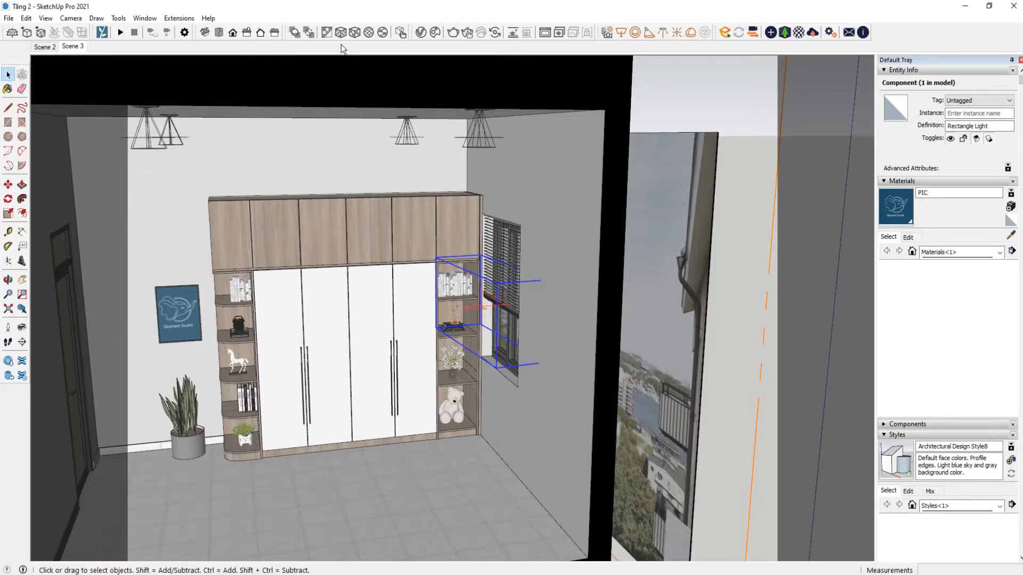
# Step: Set the window rectangle light's intensity to 40 in the V-Ray Asset Editor
pyautogui.click(420, 32)
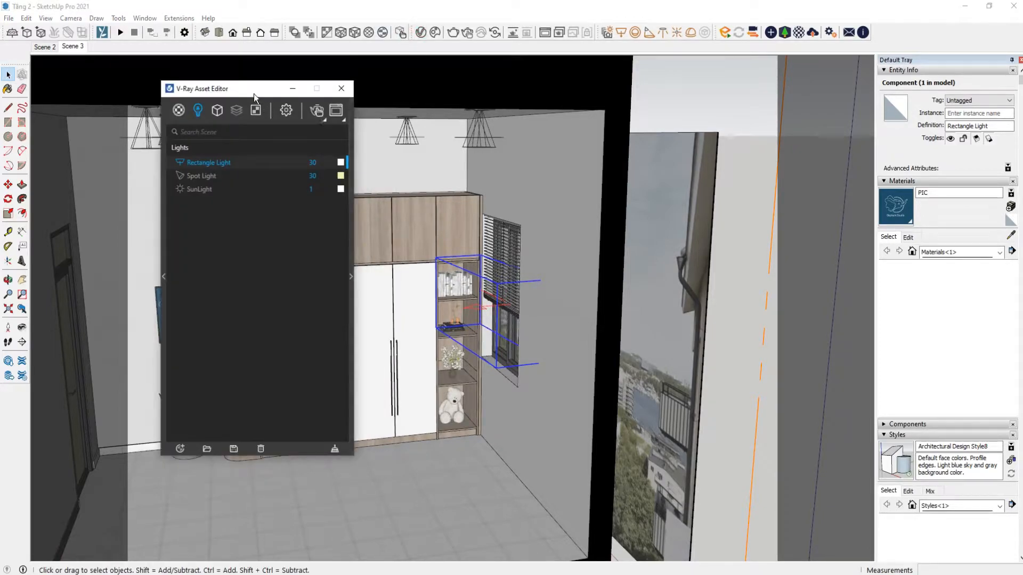
pyautogui.moveTo(254, 94); pyautogui.dragTo(225, 84)
pyautogui.click(321, 267)
pyautogui.click(284, 153)
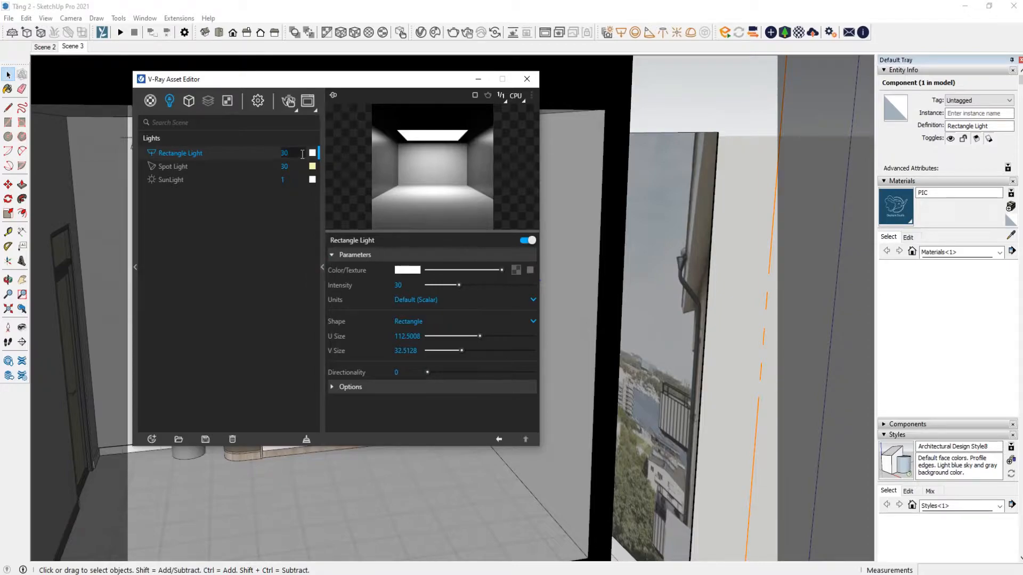
pyautogui.write('40')
pyautogui.click(257, 248)
# Step: Make the window rectangle light invisible, turn off Affect Reflections, and minimize the V-Ray Asset Editor
pyautogui.click(387, 388)
pyautogui.scroll(-3, 389, 352)
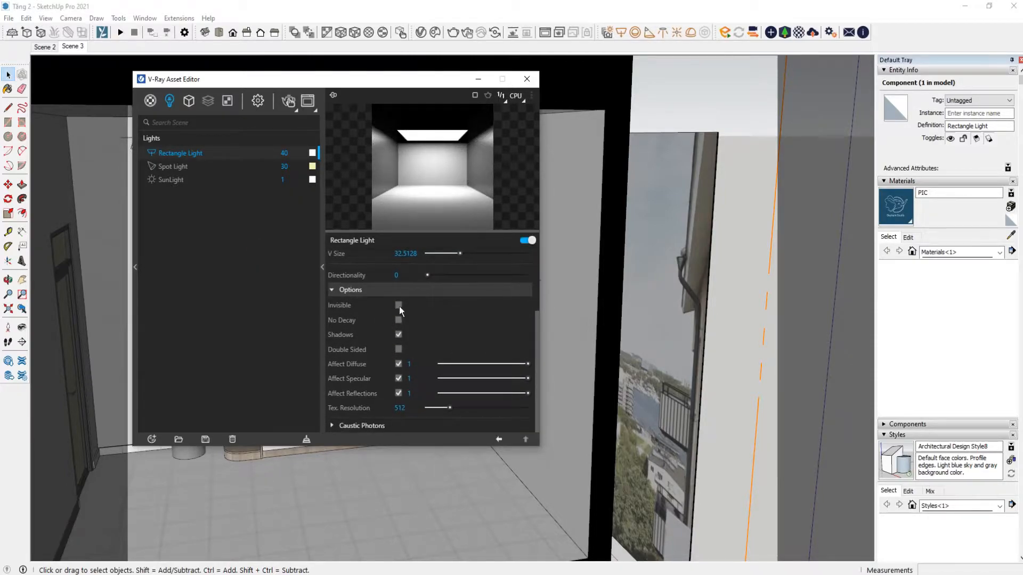
pyautogui.click(398, 306)
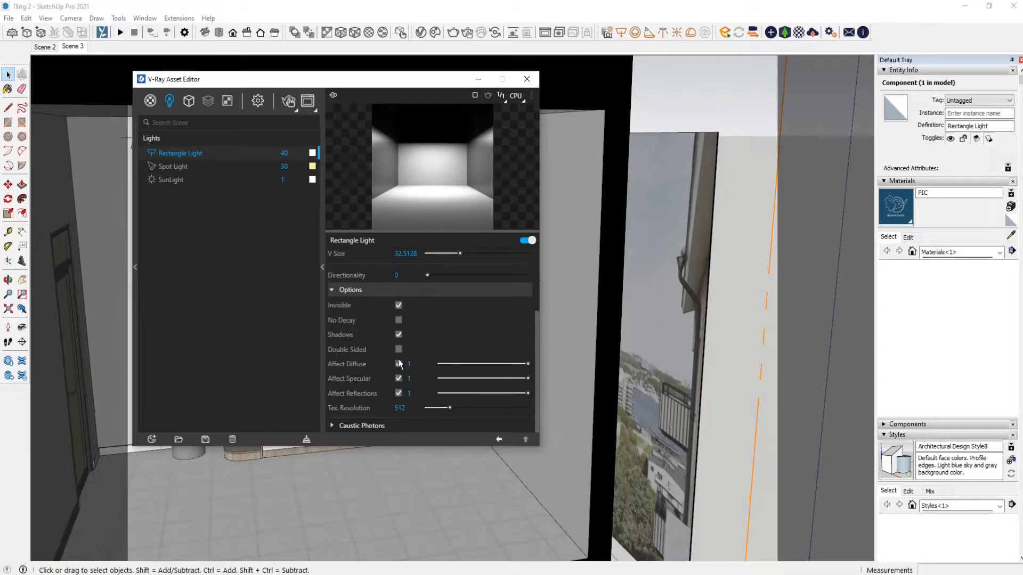
pyautogui.click(398, 393)
pyautogui.scroll(3, 450, 307)
pyautogui.scroll(1, 445, 309)
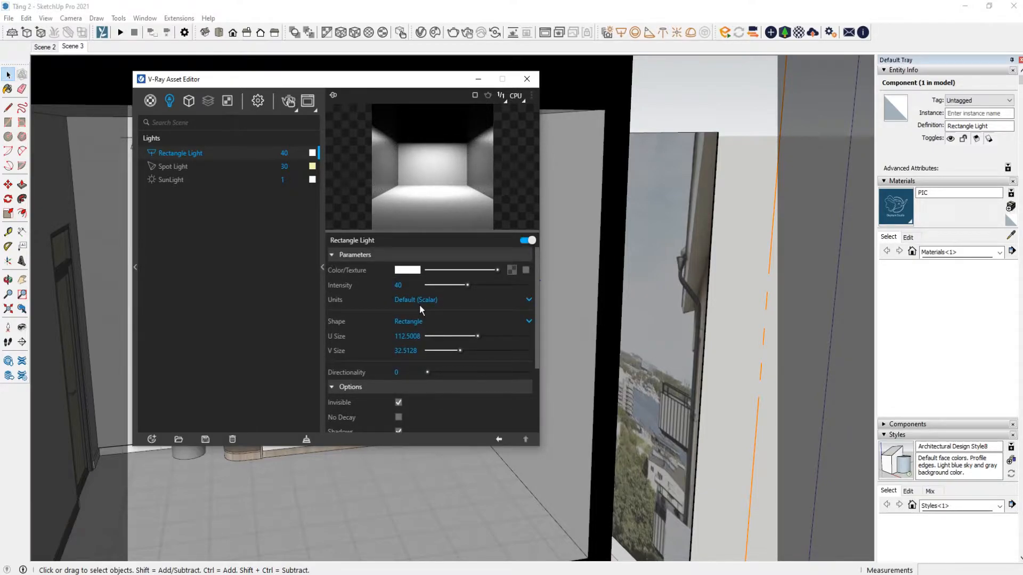
pyautogui.scroll(-3, 420, 307)
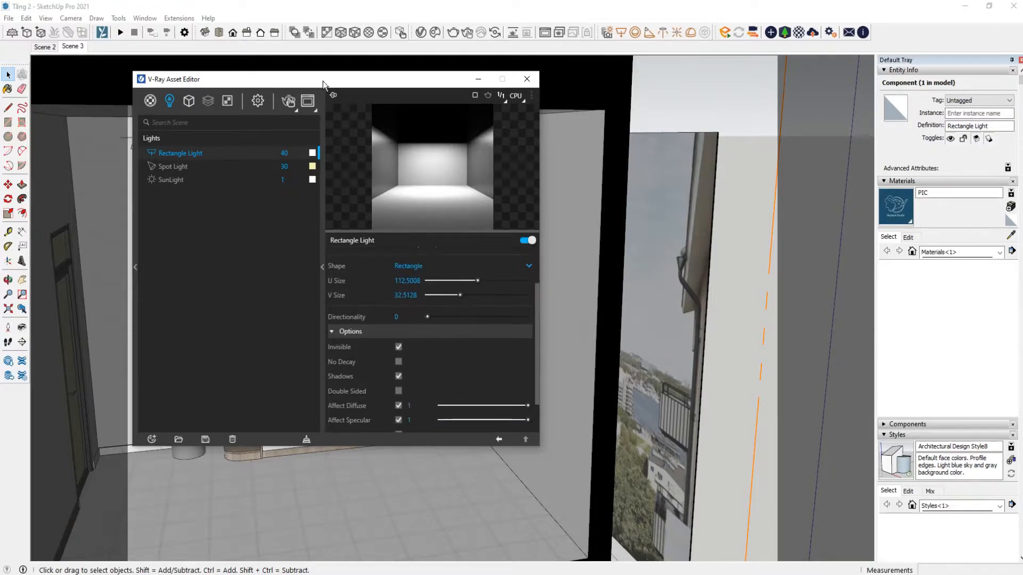
pyautogui.moveTo(322, 82); pyautogui.dragTo(190, 73)
pyautogui.scroll(-3, 578, 217)
pyautogui.click(346, 71)
# Step: Draw a V-Ray rectangle light on the ceiling between the four double downlights
pyautogui.scroll(-3, 454, 253)
pyautogui.moveTo(455, 257); pyautogui.dragTo(417, 283, button='middle')
pyautogui.scroll(3, 427, 281)
pyautogui.scroll(2, 405, 183)
pyautogui.moveTo(417, 282); pyautogui.dragTo(424, 224, button='middle')
pyautogui.click(621, 32)
pyautogui.click(418, 252)
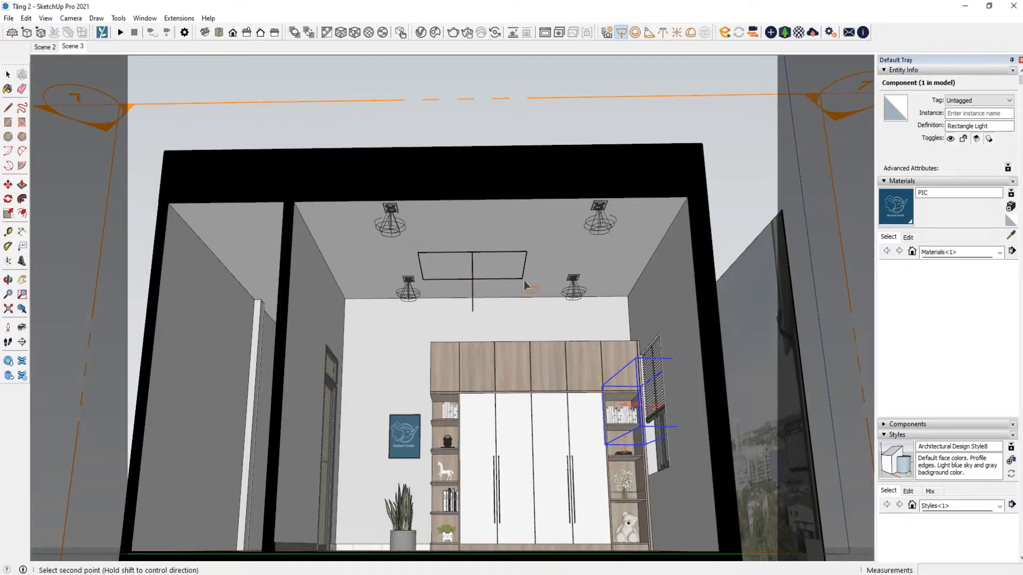
pyautogui.click(545, 294)
# Step: Scale up the ceiling rectangle light to cover more of the area between the downlights
pyautogui.moveTo(515, 271); pyautogui.dragTo(537, 269, button='middle')
pyautogui.press('space')
pyautogui.click(496, 239)
pyautogui.click(492, 257)
pyautogui.press('s')
pyautogui.click(593, 235)
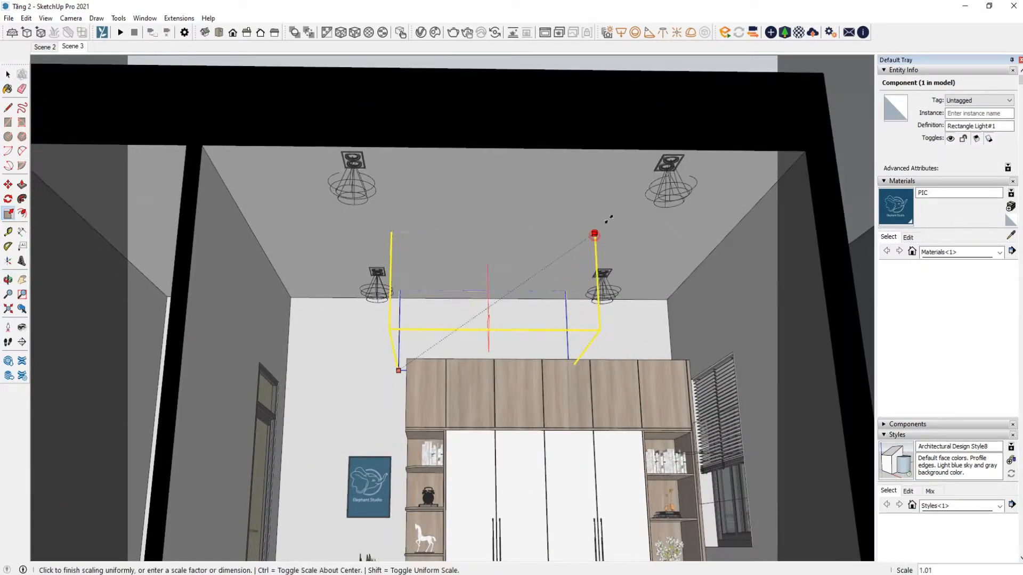
pyautogui.click(632, 201)
pyautogui.press('space')
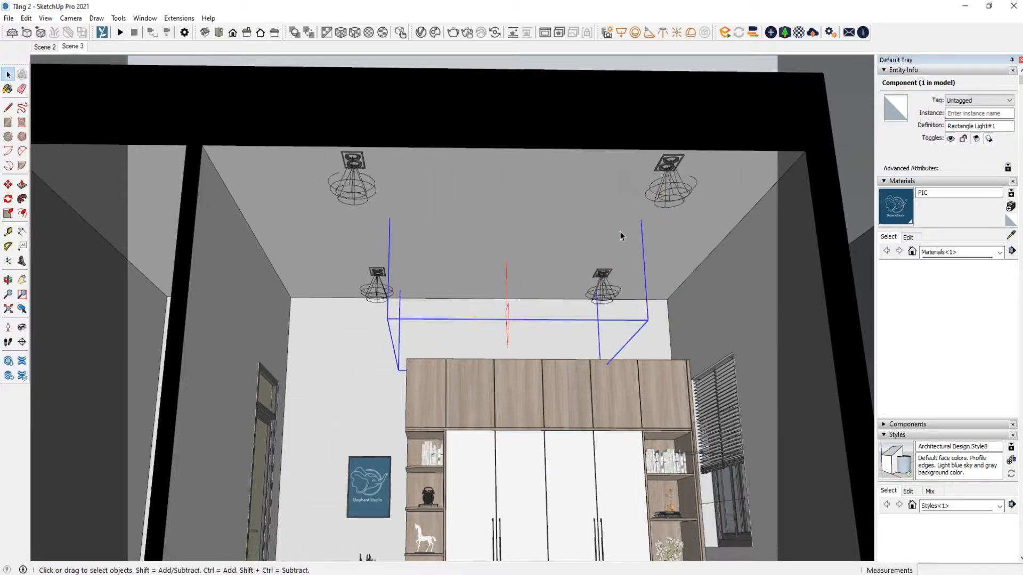
# Step: Move the ceiling rectangle light down from the ceiling by about 337 mm
pyautogui.moveTo(621, 232); pyautogui.dragTo(632, 274, button='middle')
pyautogui.press('m')
pyautogui.click(715, 278)
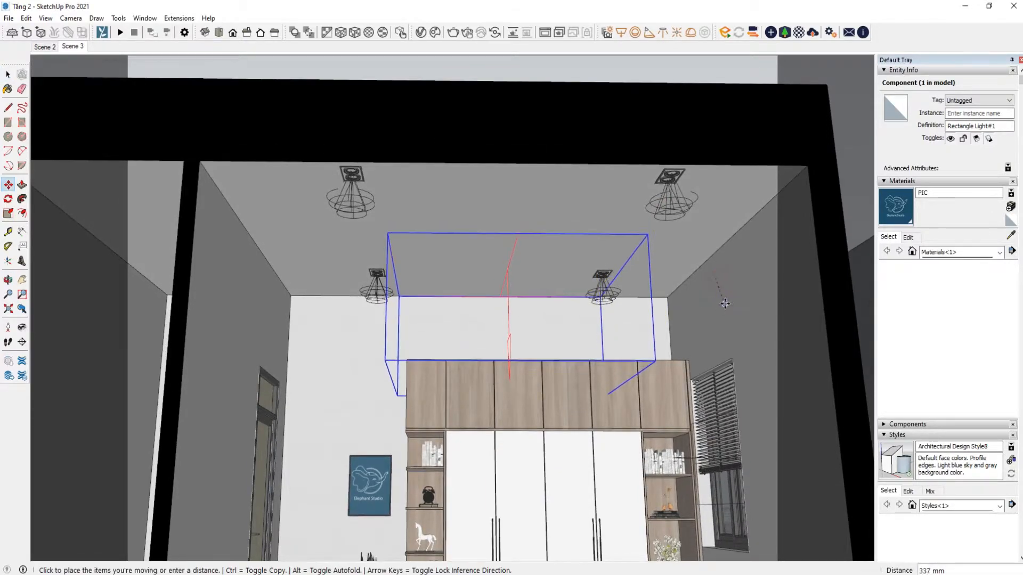
pyautogui.click(718, 304)
pyautogui.moveTo(719, 304); pyautogui.dragTo(468, 248, button='middle')
pyautogui.press('space')
pyautogui.scroll(-2, 468, 245)
# Step: Set the window rectangle light's intensity to 20 and review its other parameters
pyautogui.click(421, 32)
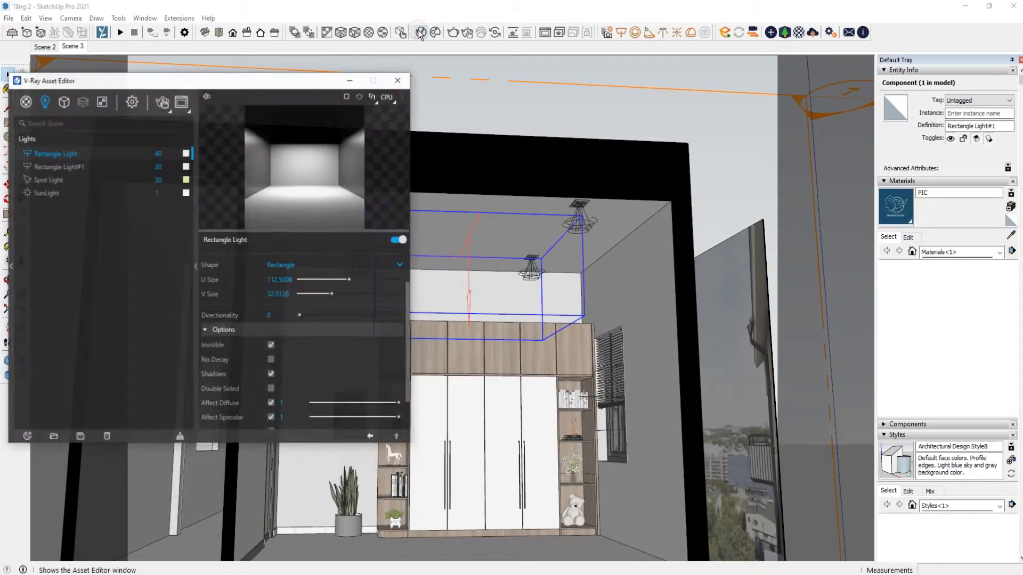
pyautogui.moveTo(211, 76); pyautogui.dragTo(329, 80)
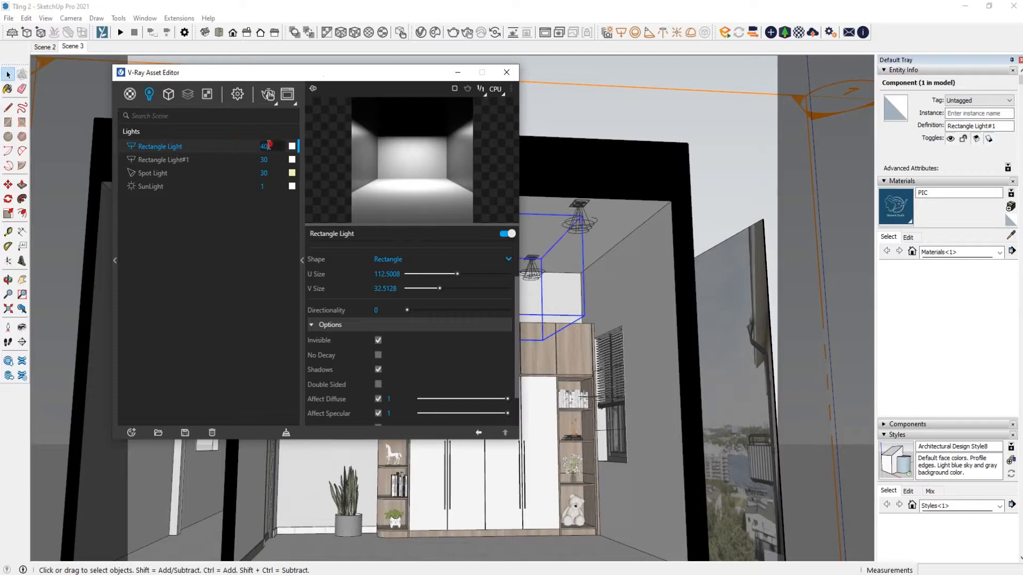
pyautogui.write('20')
pyautogui.click(252, 248)
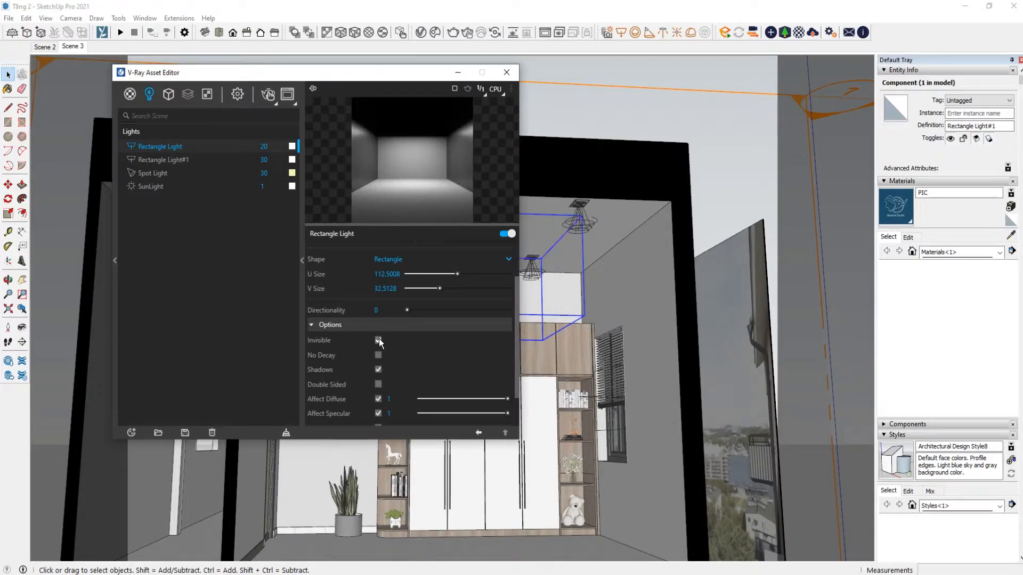
pyautogui.scroll(-2, 385, 341)
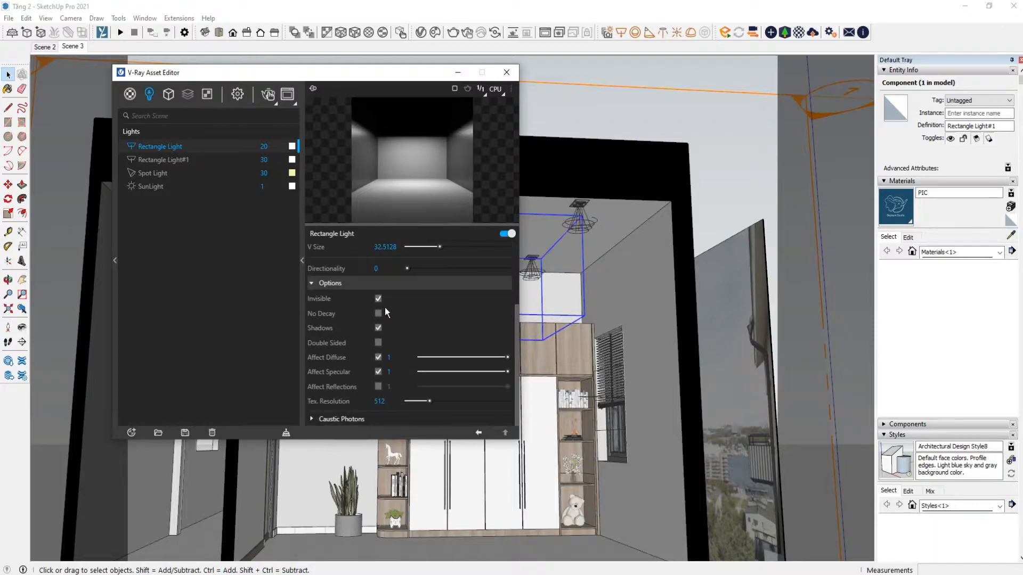
pyautogui.scroll(5, 394, 330)
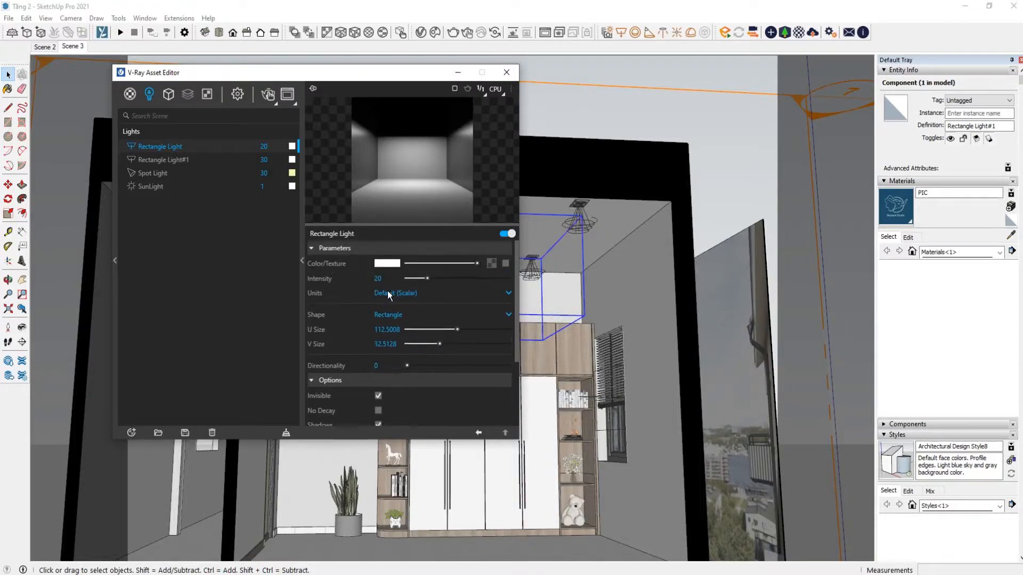
# Step: Tint the window rectangle light to a slightly warm off-white (R 0.874, G 0.871, B 0.853) and set its intensity to 23.4
pyautogui.click(388, 267)
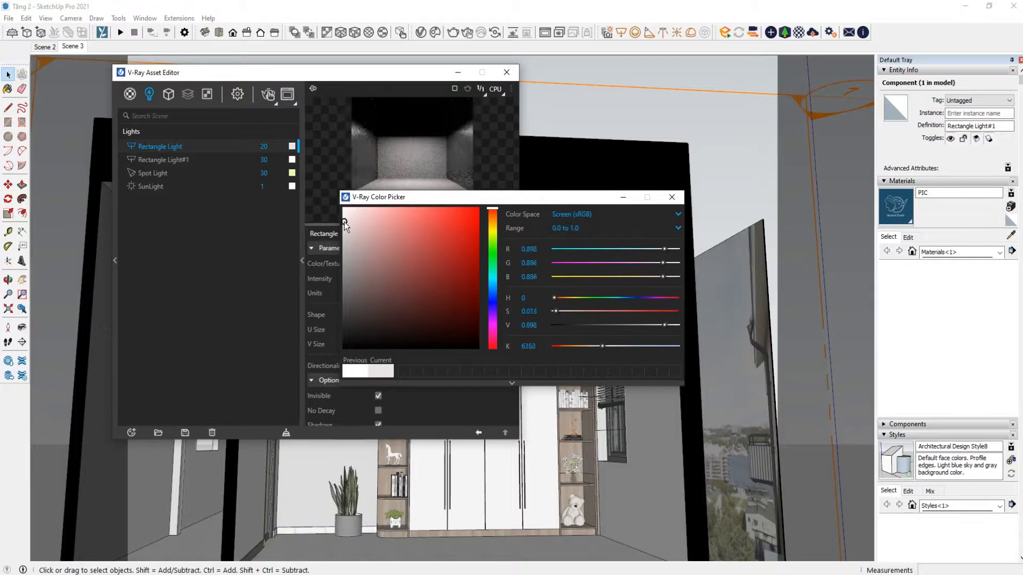
pyautogui.click(492, 227)
pyautogui.moveTo(347, 222); pyautogui.dragTo(345, 226)
pyautogui.click(670, 198)
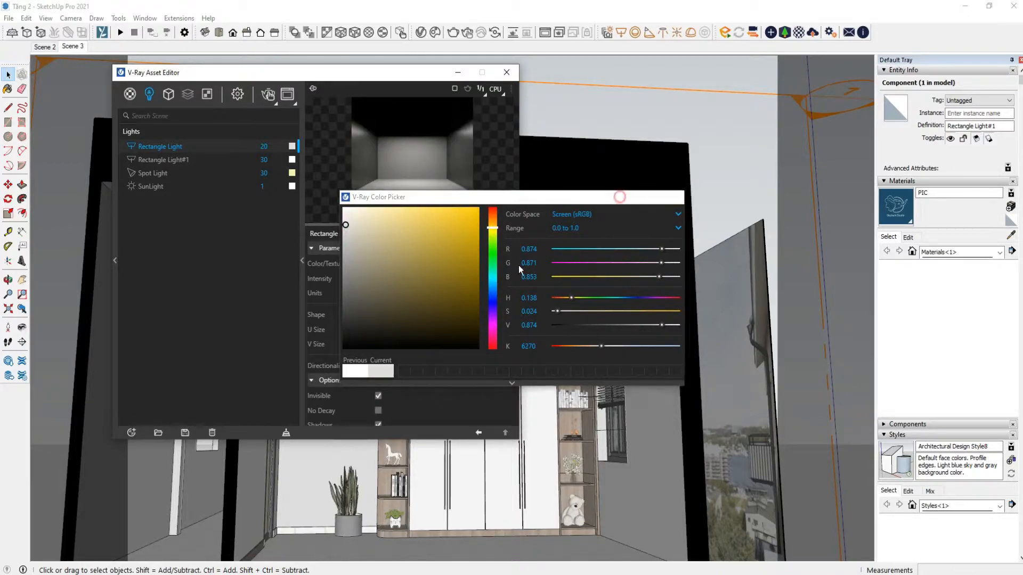
pyautogui.scroll(-2, 416, 315)
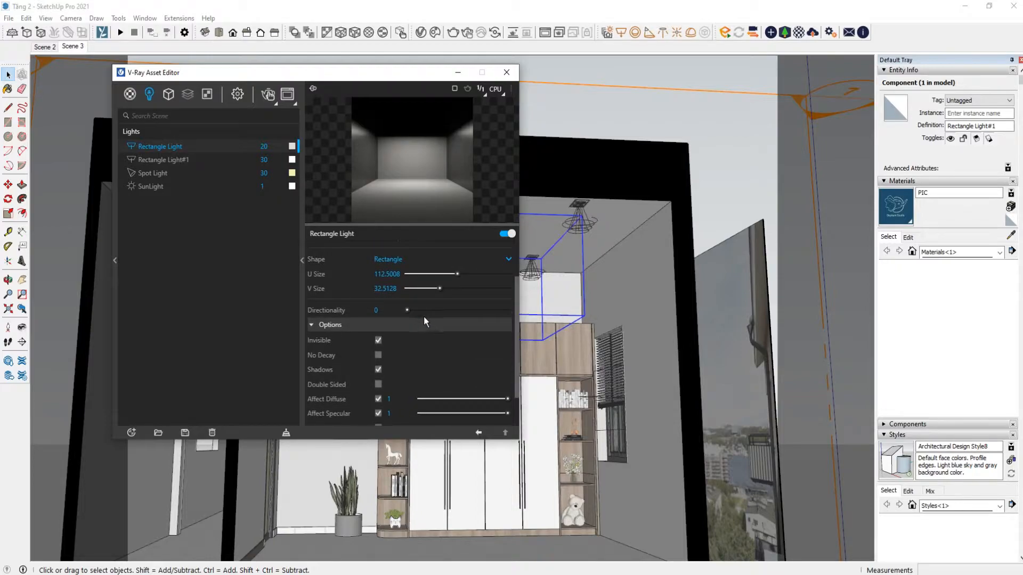
pyautogui.scroll(2, 424, 320)
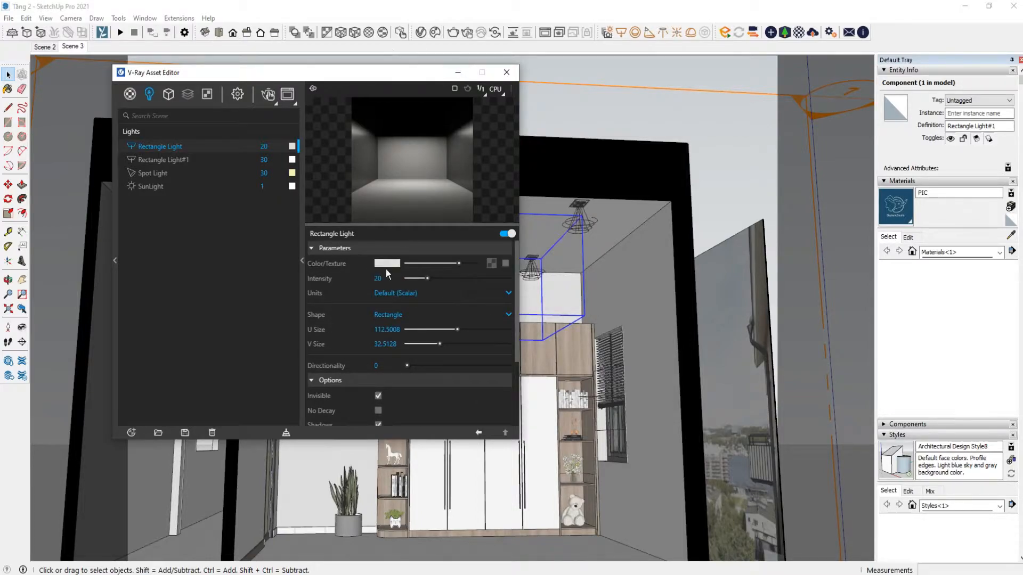
pyautogui.moveTo(428, 279); pyautogui.dragTo(430, 279)
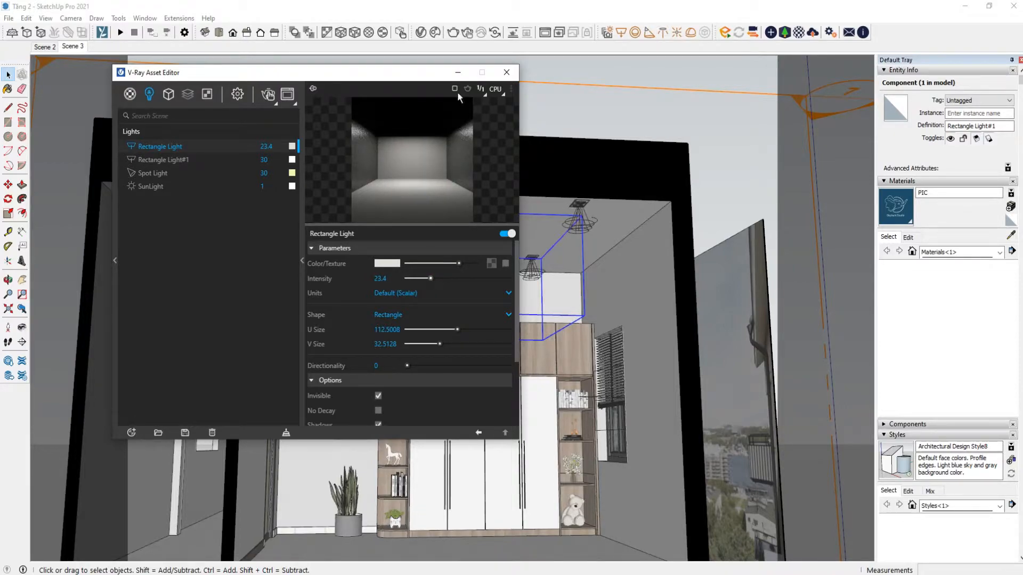
pyautogui.click(458, 72)
# Step: Move section plane 7 about 1930 mm outward so that it cuts in front of the balcony
pyautogui.scroll(-4, 460, 270)
pyautogui.moveTo(578, 320)
pyautogui.mouseDown(button='middle')
pyautogui.moveTo(631, 339)
pyautogui.moveTo(503, 334)
pyautogui.mouseUp(button='middle')
pyautogui.scroll(-3, 248, 168)
pyautogui.moveTo(421, 298); pyautogui.dragTo(336, 326, button='middle')
pyautogui.click(336, 329)
pyautogui.press('m')
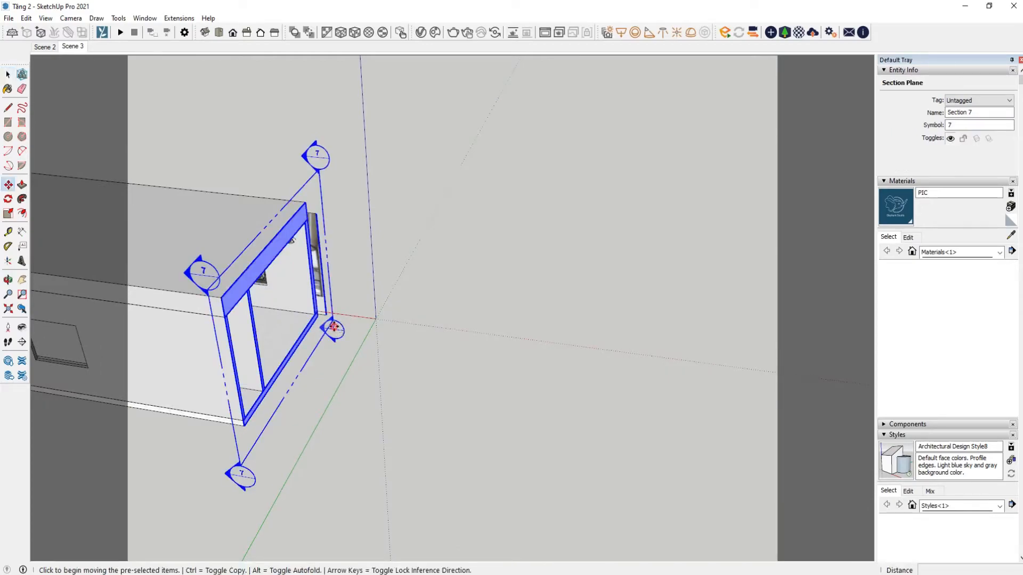
pyautogui.click(334, 327)
pyautogui.click(383, 337)
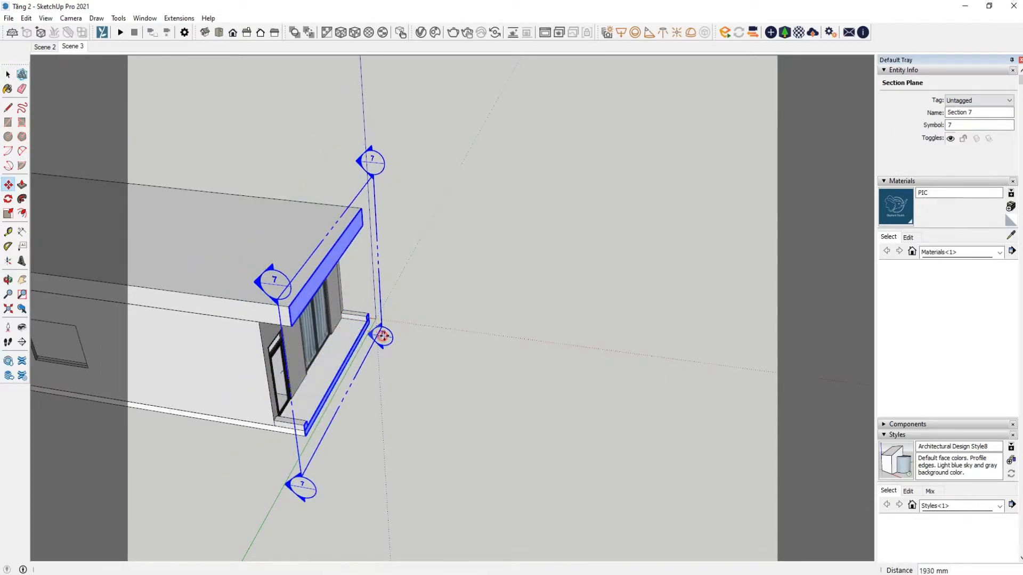
pyautogui.press('space')
pyautogui.click(454, 386)
# Step: Draw a V-Ray rectangle light in front of the curtained balcony door
pyautogui.scroll(3, 328, 347)
pyautogui.moveTo(320, 343); pyautogui.dragTo(128, 305, button='middle')
pyautogui.keyDown('shift'); pyautogui.moveTo(278, 279); pyautogui.dragTo(290, 347, button='middle'); pyautogui.keyUp('shift')
pyautogui.moveTo(291, 346); pyautogui.dragTo(305, 315, button='middle')
pyautogui.scroll(3, 289, 275)
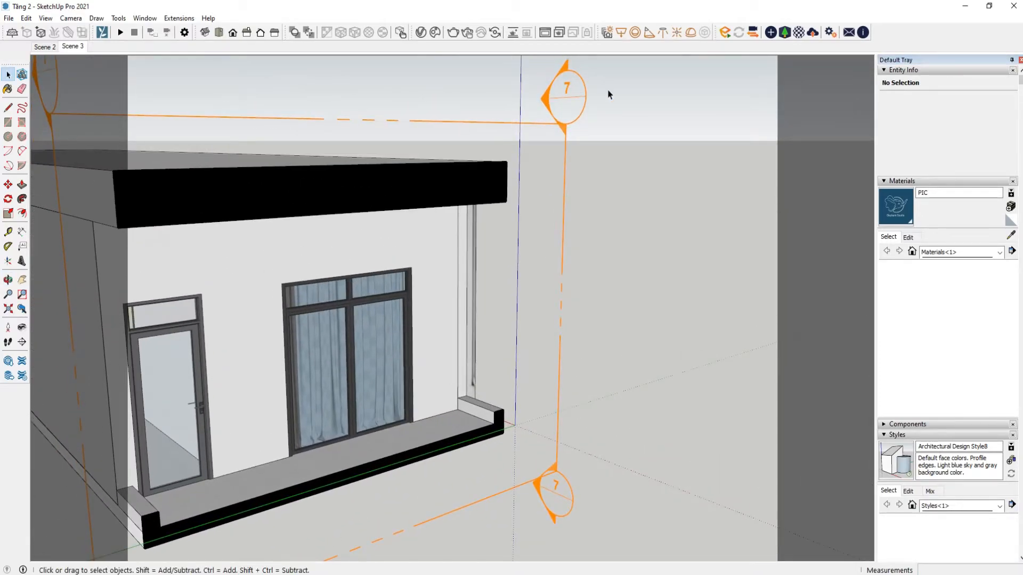
pyautogui.click(621, 32)
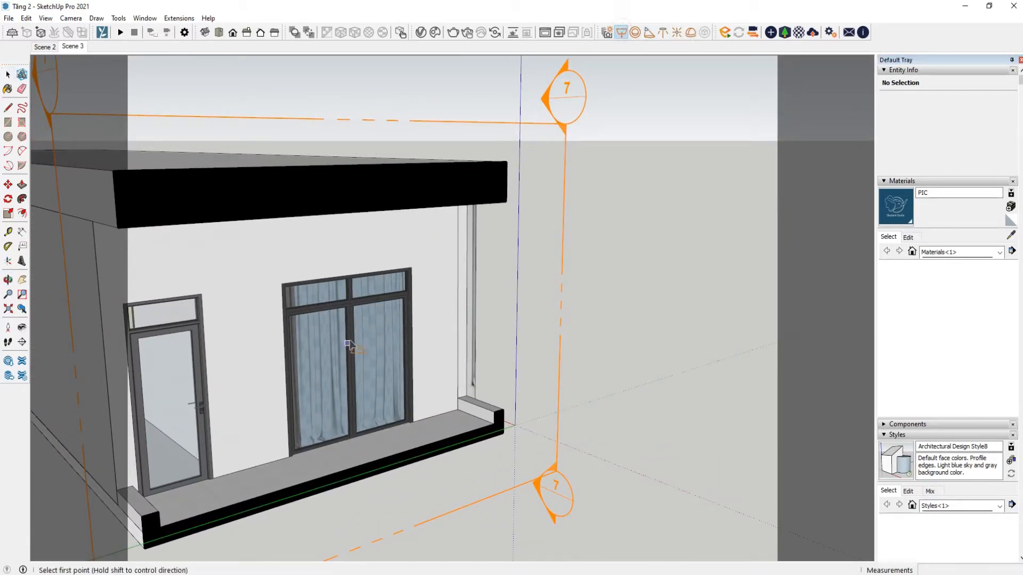
pyautogui.moveTo(348, 342); pyautogui.dragTo(418, 337, button='middle')
pyautogui.click(421, 336)
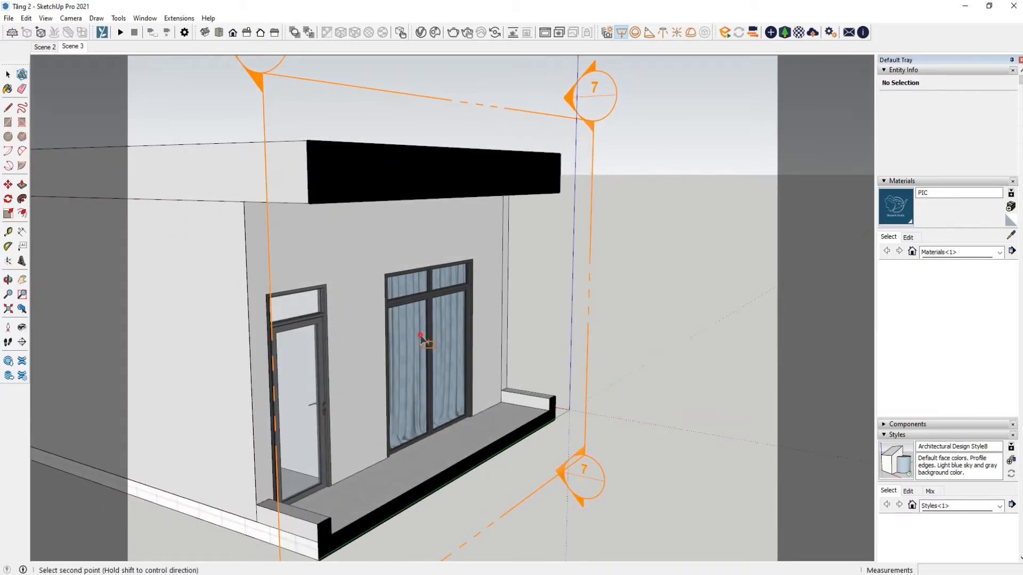
pyautogui.click(477, 362)
# Step: Flip the balcony-door rectangle light toward the room by scaling it through its own plane
pyautogui.scroll(5, 482, 359)
pyautogui.click(457, 368)
pyautogui.press('s')
pyautogui.click(478, 373)
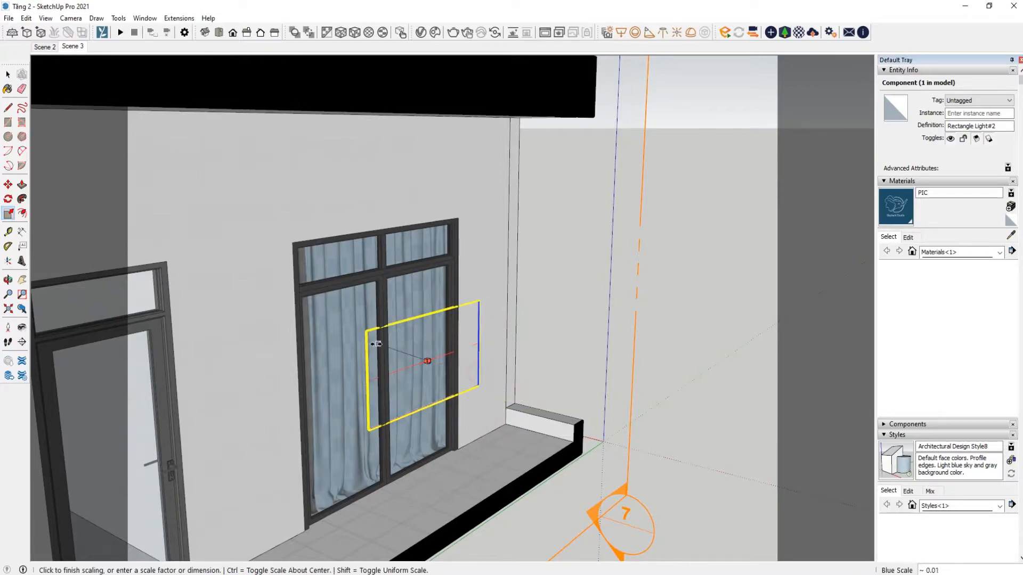
pyautogui.click(378, 346)
pyautogui.press('space')
# Step: Move the rectangle light sideways by about 654 mm to centre it on the balcony door
pyautogui.moveTo(373, 336); pyautogui.dragTo(313, 371, button='middle')
pyautogui.press('m')
pyautogui.click(314, 350)
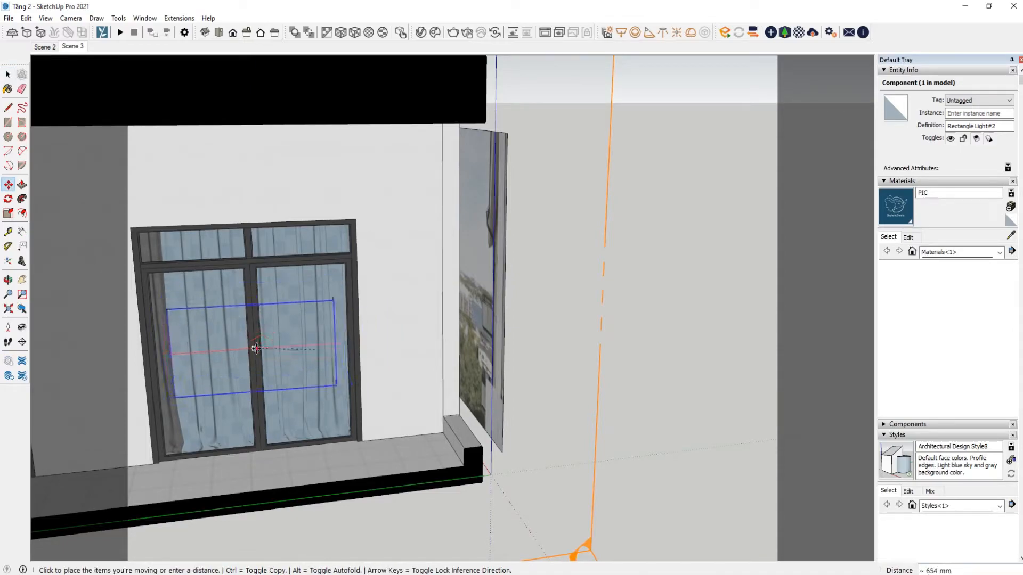
pyautogui.click(257, 347)
pyautogui.moveTo(256, 348); pyautogui.dragTo(434, 345, button='middle')
pyautogui.press('space')
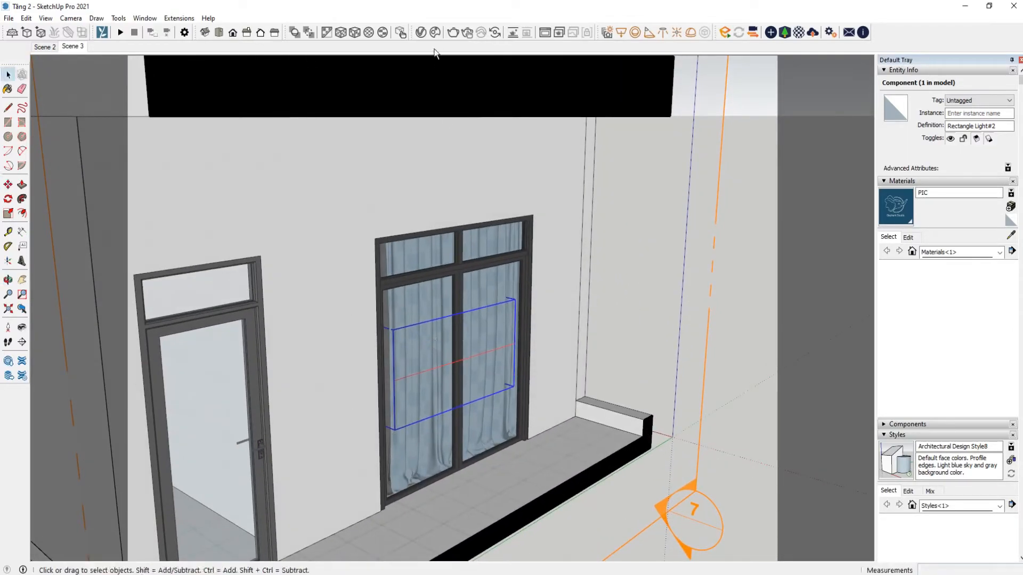
# Step: Set the intensity of Rectangle Light#2 to 80 and make the light invisible
pyautogui.click(421, 32)
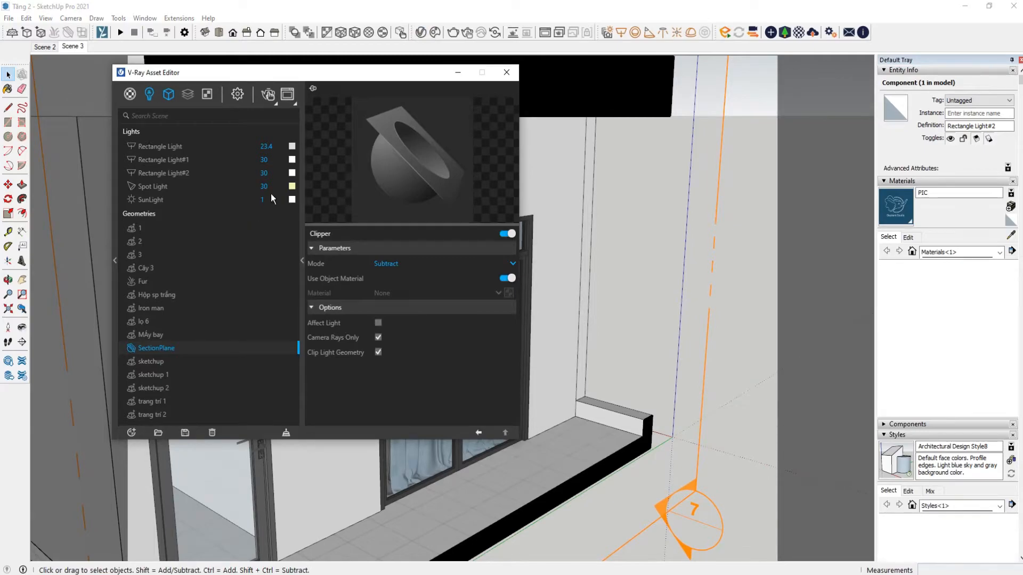
pyautogui.moveTo(369, 76); pyautogui.dragTo(166, 77)
pyautogui.click(447, 327)
pyautogui.click(438, 322)
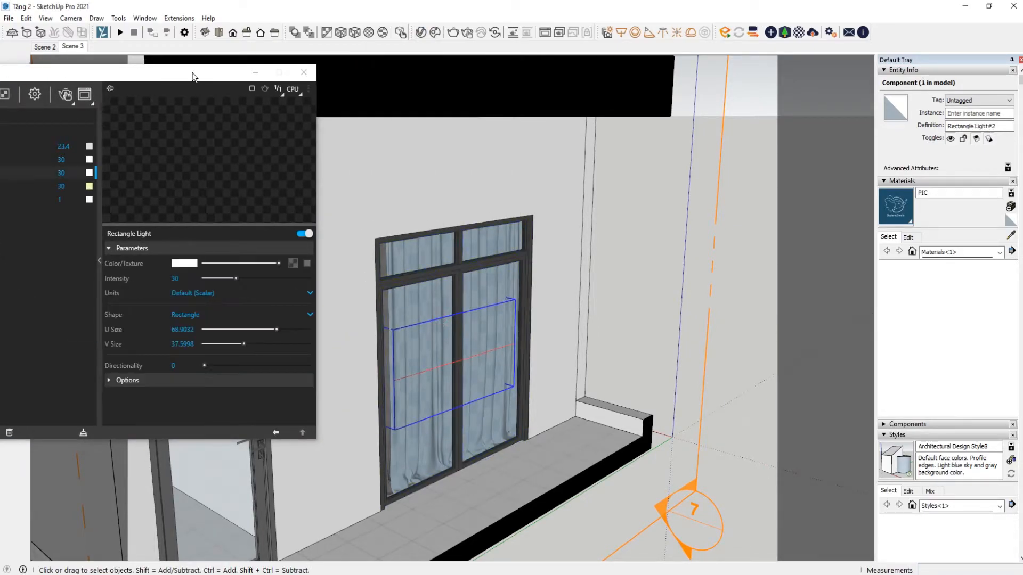
pyautogui.moveTo(176, 74); pyautogui.dragTo(360, 85)
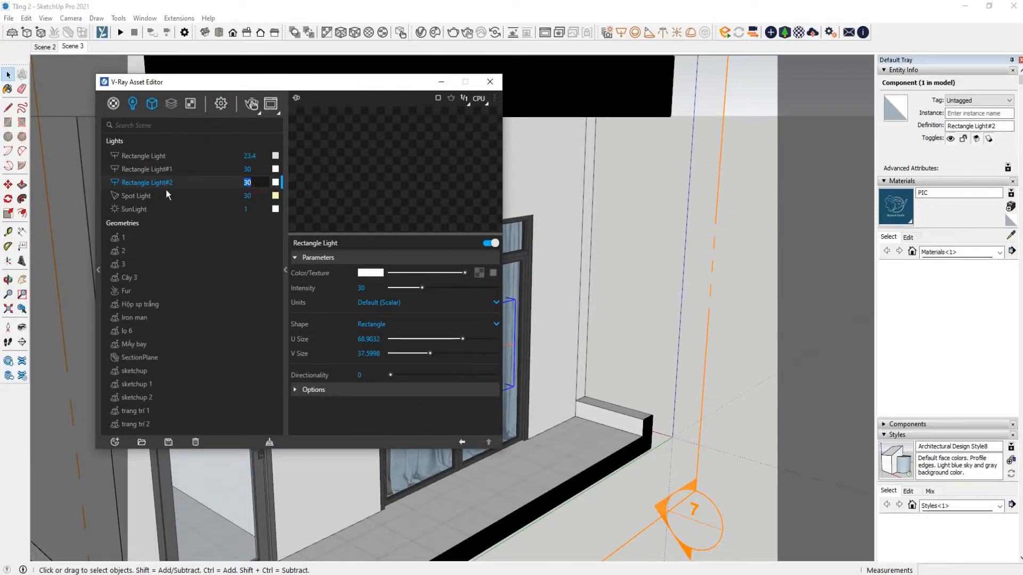
pyautogui.write('80')
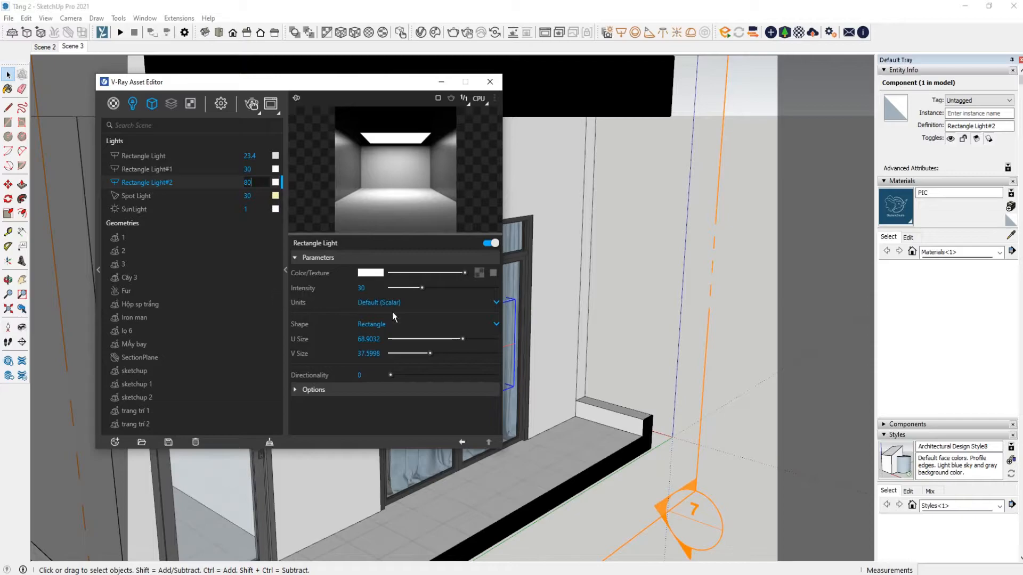
pyautogui.press('Return')
pyautogui.click(319, 389)
pyautogui.scroll(-3, 351, 341)
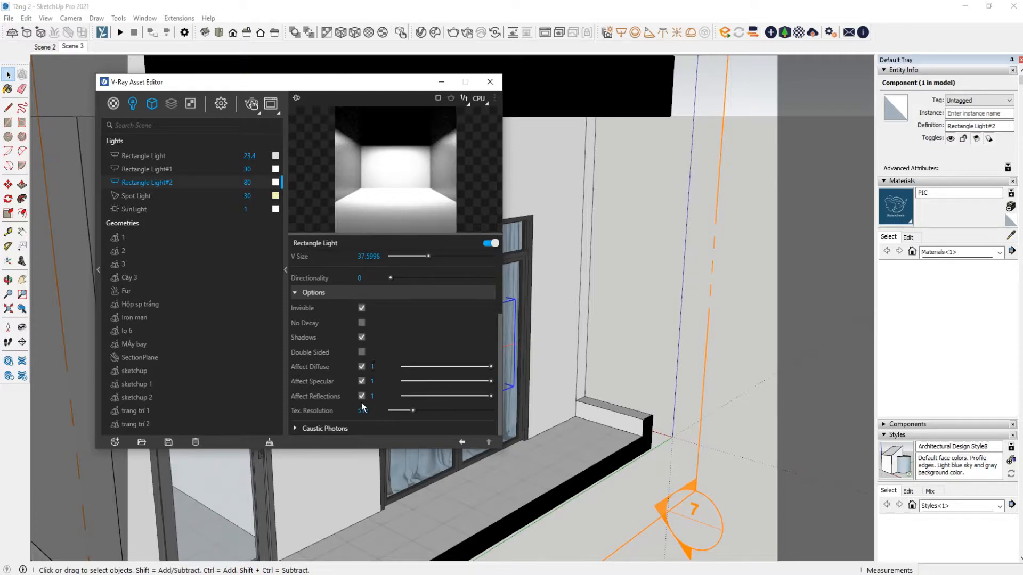
pyautogui.scroll(3, 331, 366)
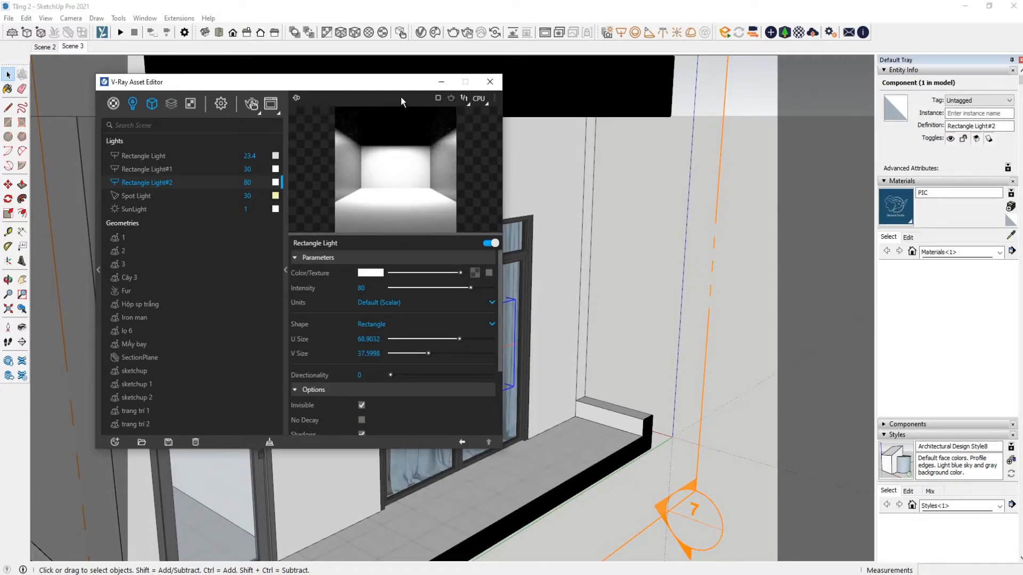
pyautogui.click(441, 83)
# Step: Move section plane 7 back by about 1.2 m so that it cuts through the room behind the balcony wall
pyautogui.moveTo(539, 298)
pyautogui.mouseDown(button='middle')
pyautogui.moveTo(563, 299)
pyautogui.moveTo(566, 372)
pyautogui.moveTo(626, 406)
pyautogui.mouseUp(button='middle')
pyautogui.scroll(-5, 563, 298)
pyautogui.click(628, 404)
pyautogui.press('m')
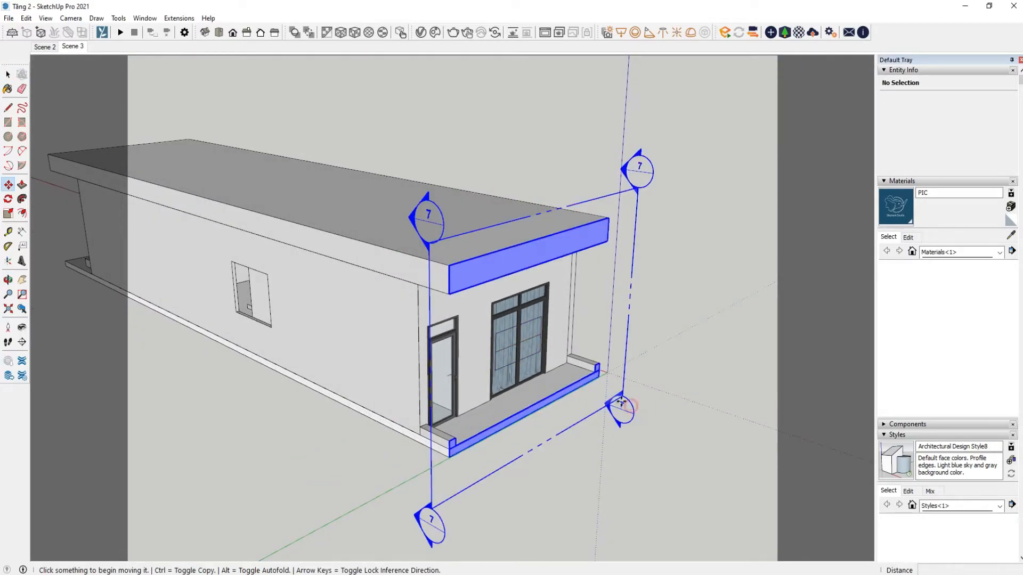
pyautogui.click(621, 403)
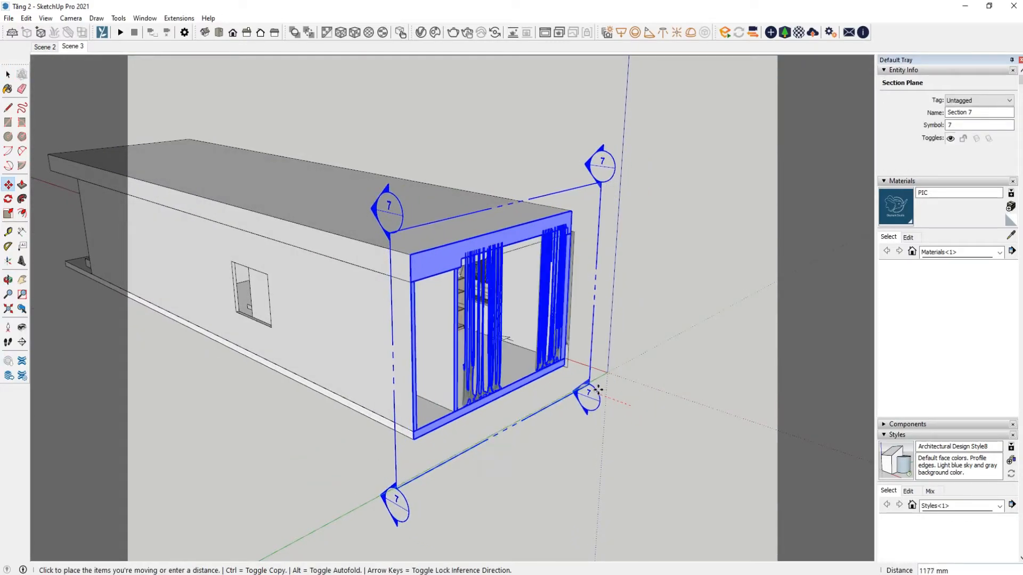
pyautogui.click(594, 389)
pyautogui.press('space')
pyautogui.click(695, 451)
# Step: Return to the Scene 3 view and start an interactive V-Ray test render at 800 × 600
pyautogui.moveTo(599, 400); pyautogui.dragTo(341, 113, button='middle')
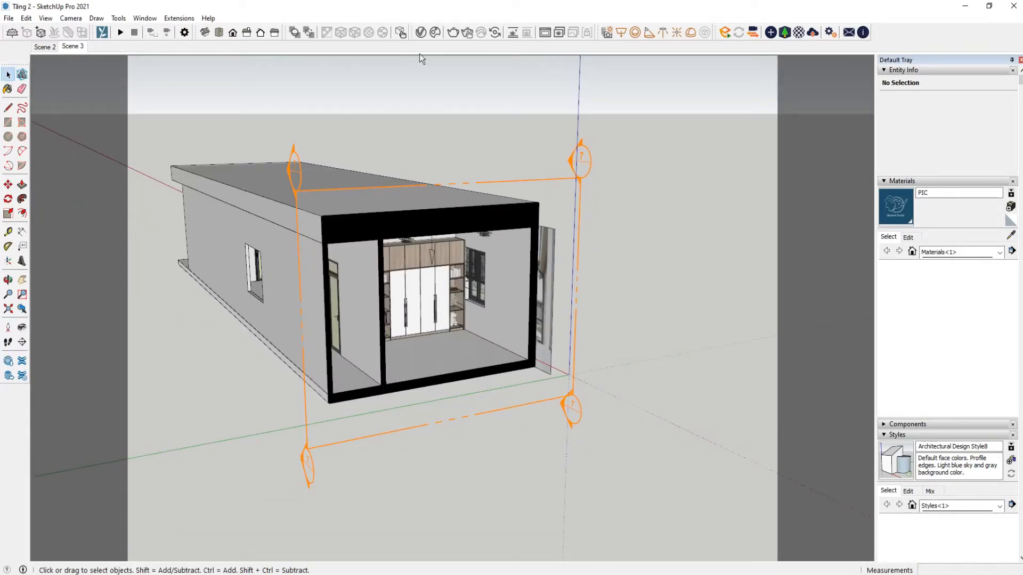
pyautogui.click(70, 46)
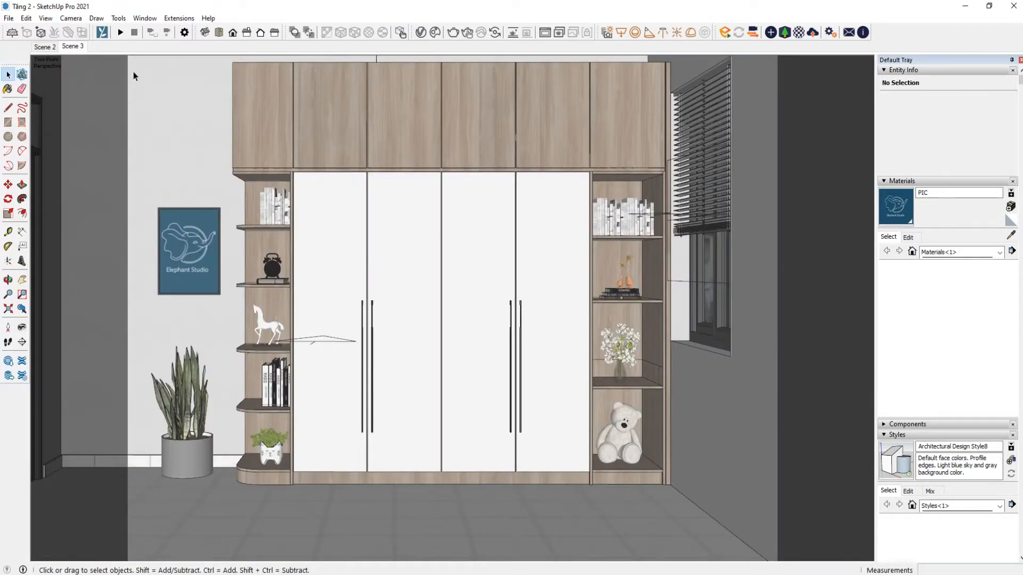
pyautogui.click(420, 32)
pyautogui.click(221, 103)
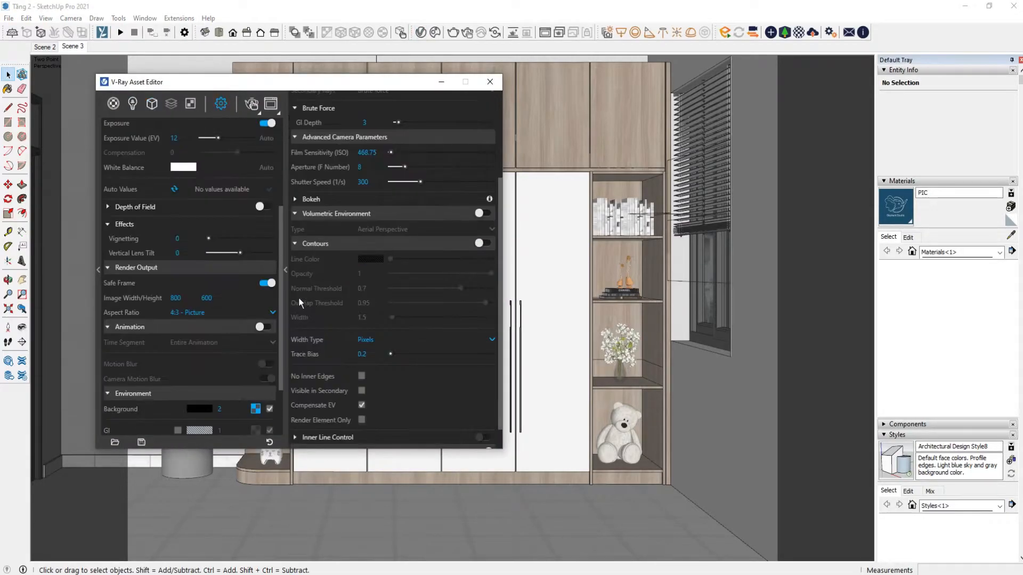
pyautogui.click(286, 270)
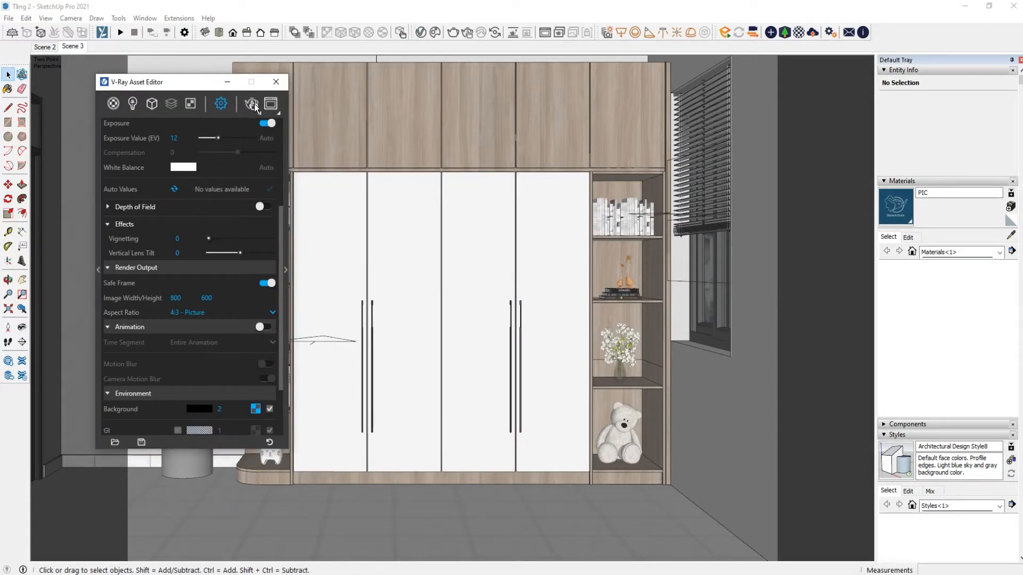
pyautogui.click(256, 107)
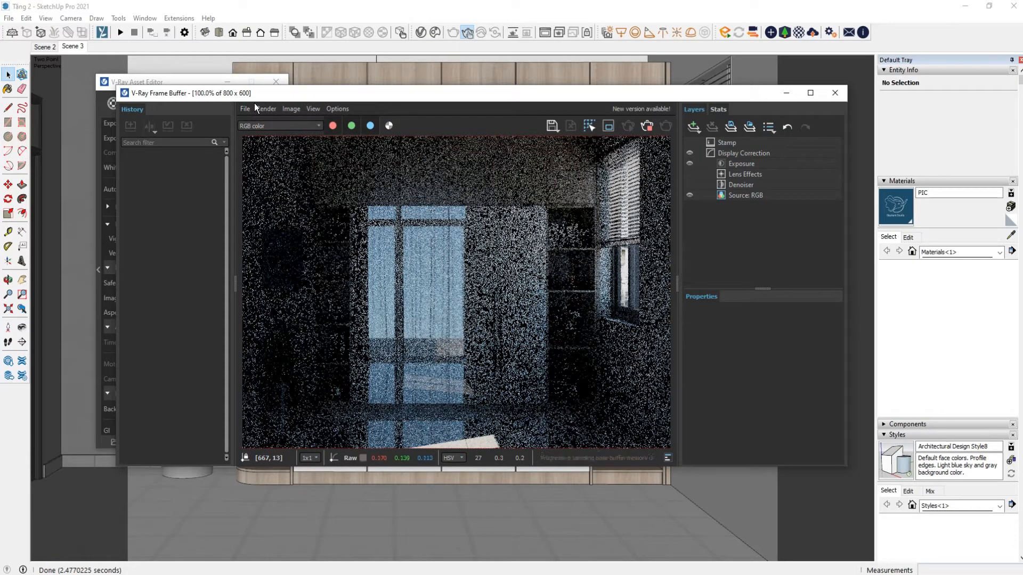
# Step: Examine the lighting and wardrobe reflections in the test render, then stop it and close the frame buffer
pyautogui.scroll(-2, 506, 240)
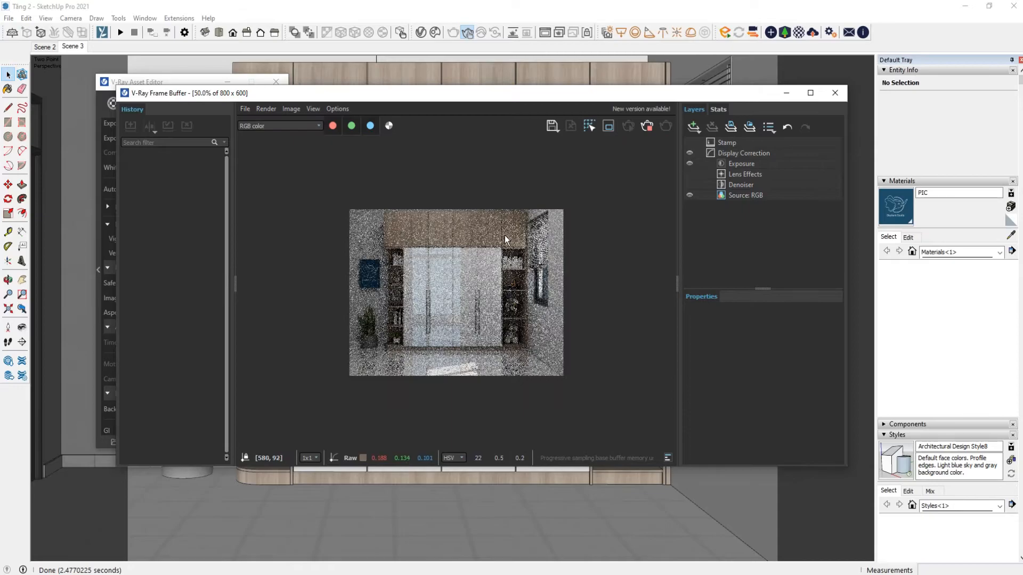
pyautogui.scroll(2, 473, 255)
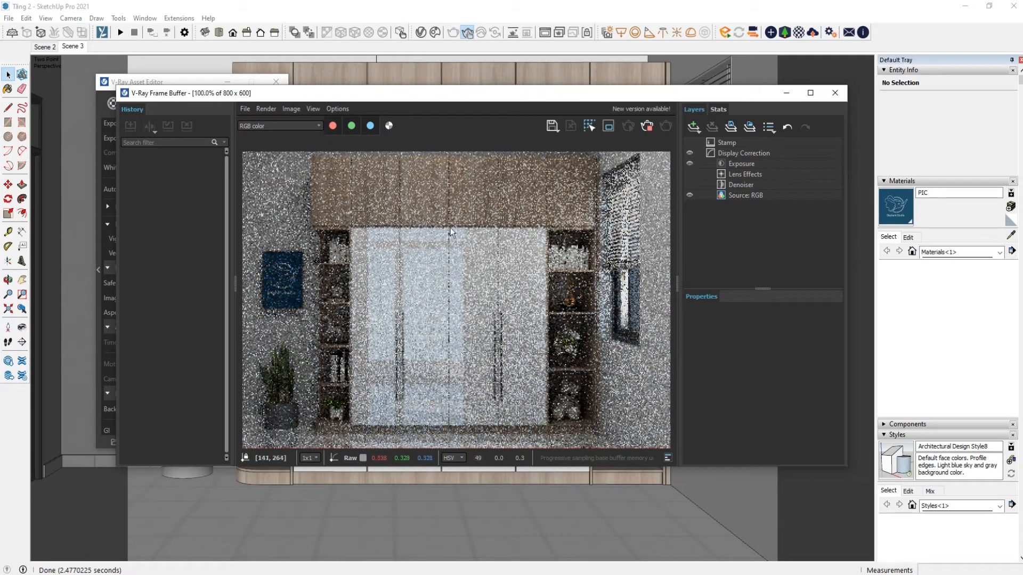
pyautogui.scroll(-2, 482, 258)
pyautogui.scroll(2, 481, 257)
pyautogui.scroll(-2, 482, 258)
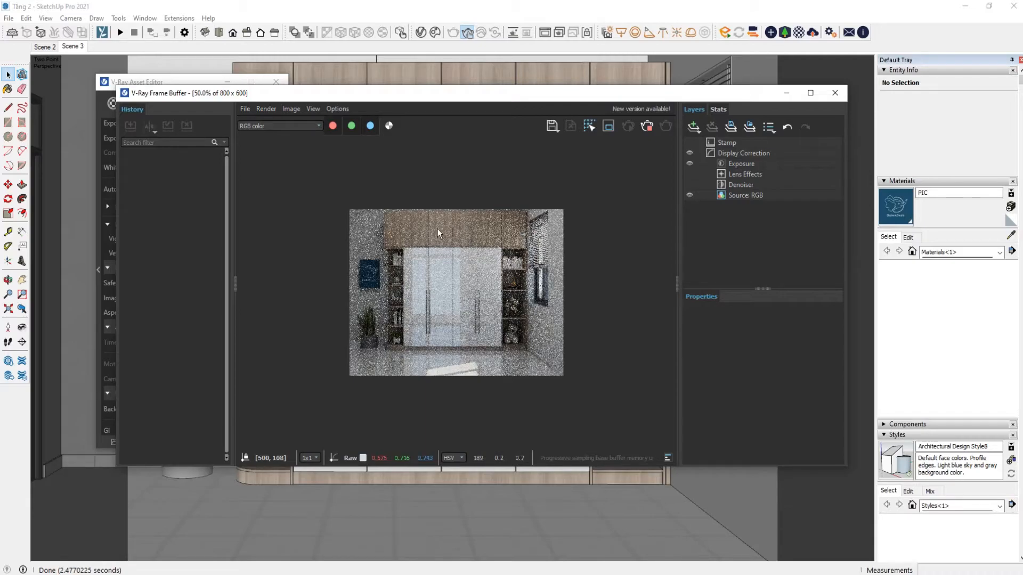
pyautogui.click(647, 126)
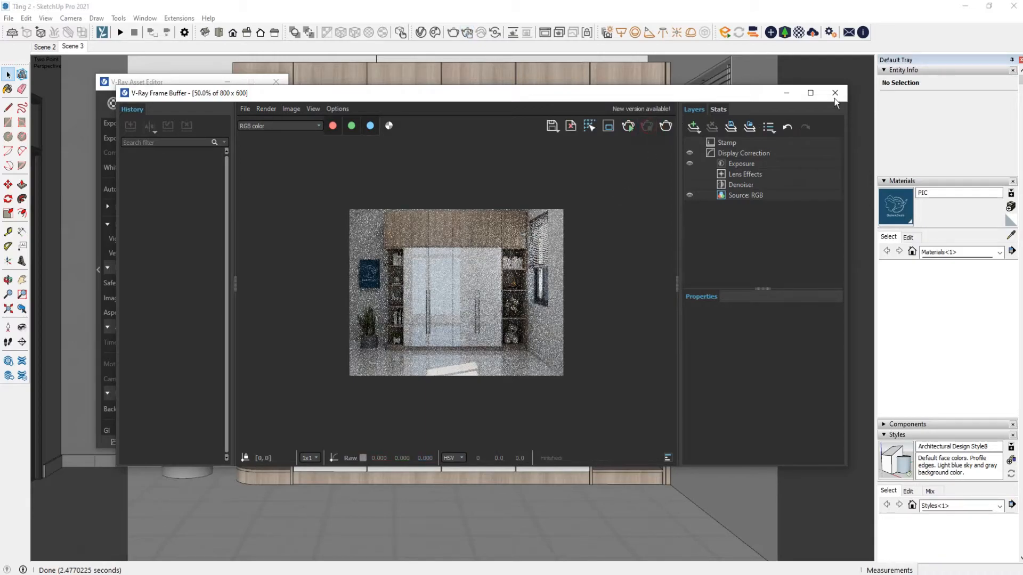
pyautogui.click(835, 92)
# Step: Sample the wood material "go" from the upper wardrobe doors and show its V-Ray material settings
pyautogui.moveTo(213, 91); pyautogui.dragTo(122, 89)
pyautogui.click(1011, 235)
pyautogui.click(503, 132)
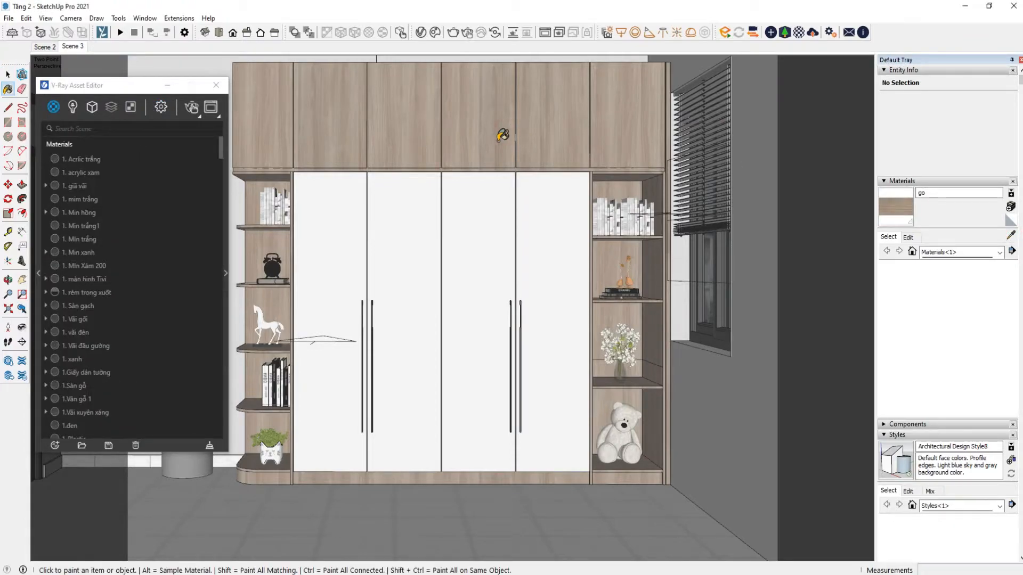
pyautogui.click(161, 106)
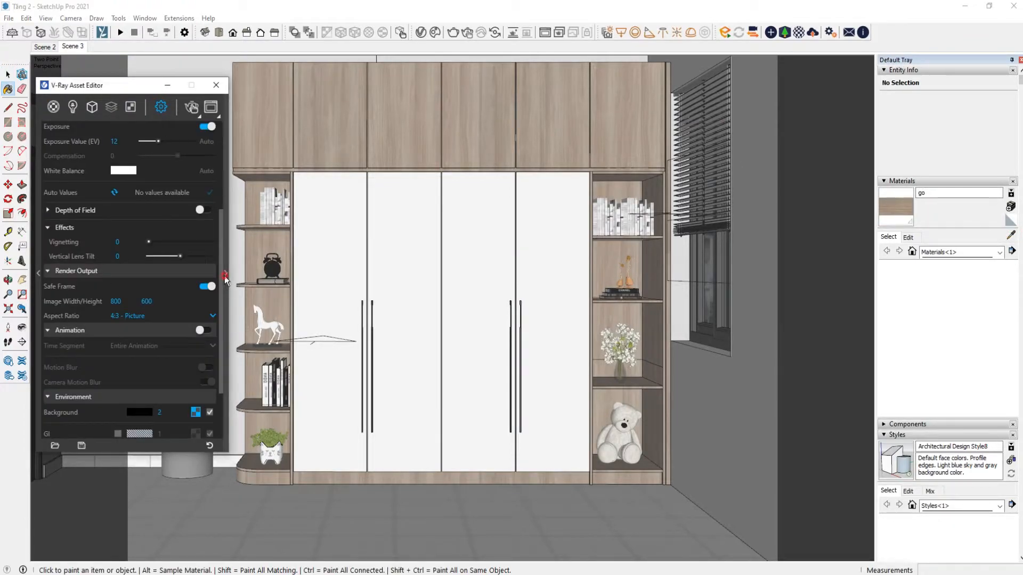
pyautogui.click(226, 274)
pyautogui.scroll(3, 318, 318)
pyautogui.click(1011, 236)
pyautogui.click(562, 128)
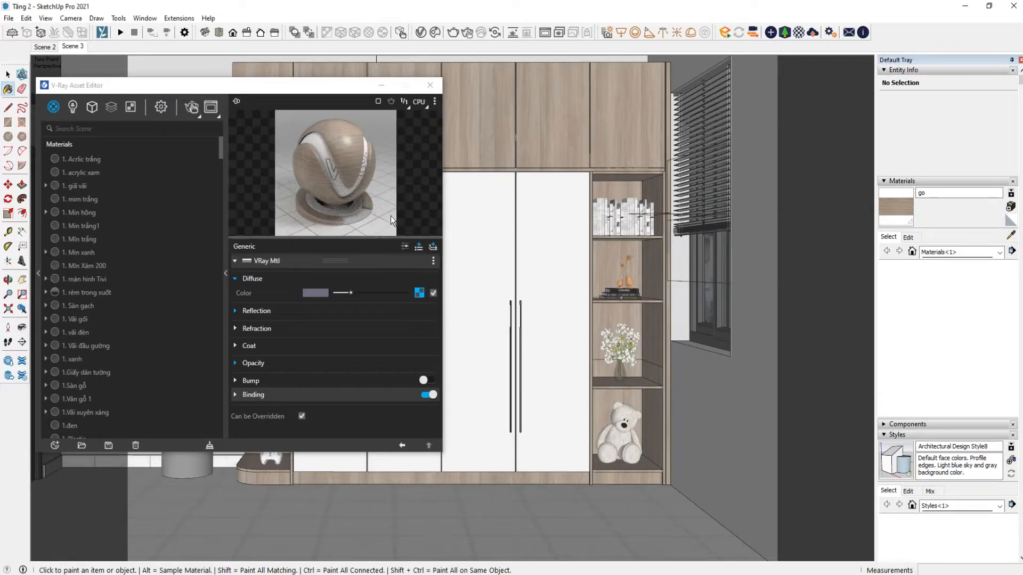
# Step: Open the wood material's diffuse bitmap settings and view its texture MFC---MS-403-PL (1).jpg in the external image editor
pyautogui.click(418, 293)
pyautogui.click(908, 238)
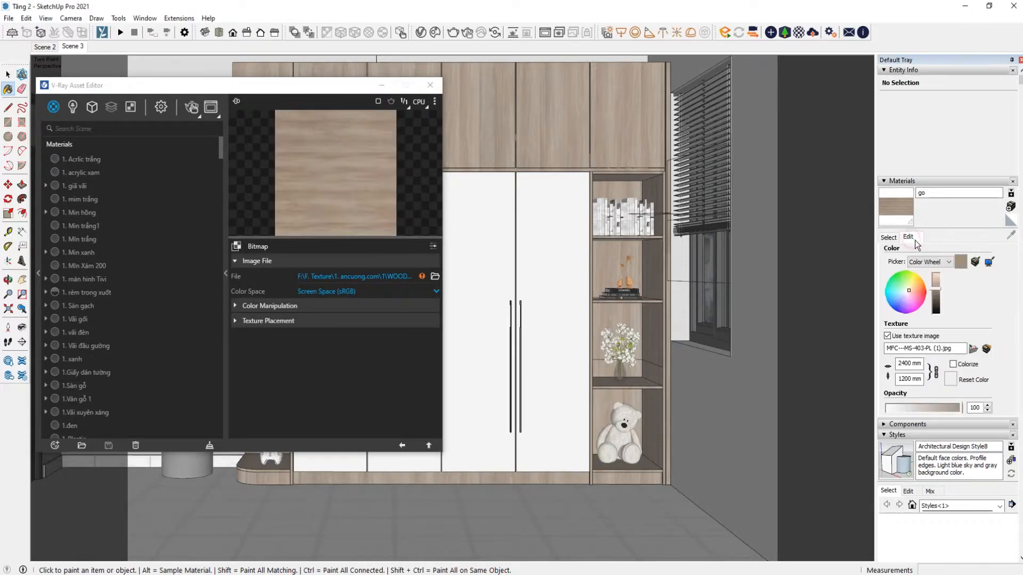
pyautogui.click(987, 346)
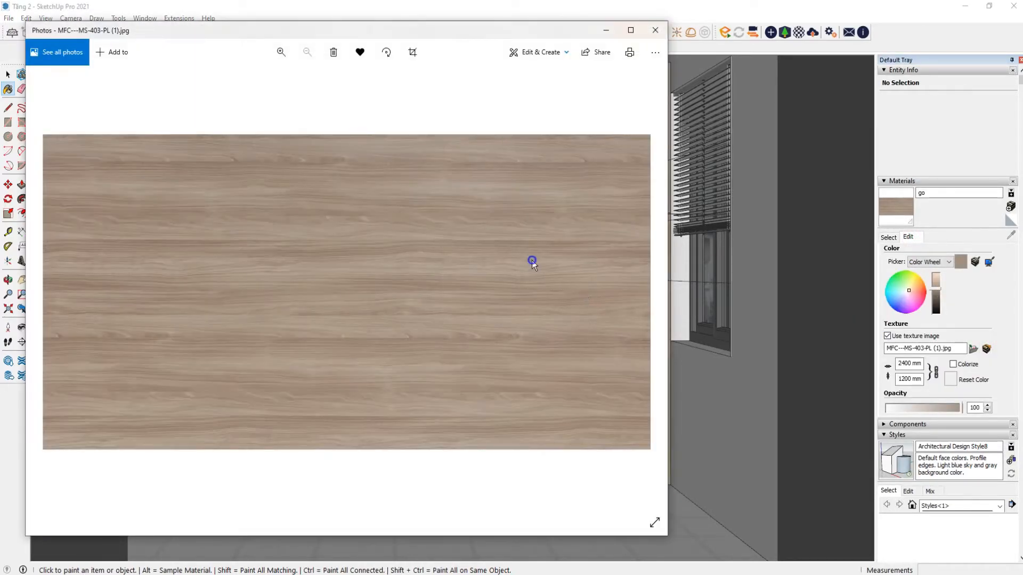
# Step: Save a copy of MFC---MS-403-PL (1) as a .jpg in the Saved Pictures folder and close the image viewer
pyautogui.rightClick(532, 260)
pyautogui.click(561, 429)
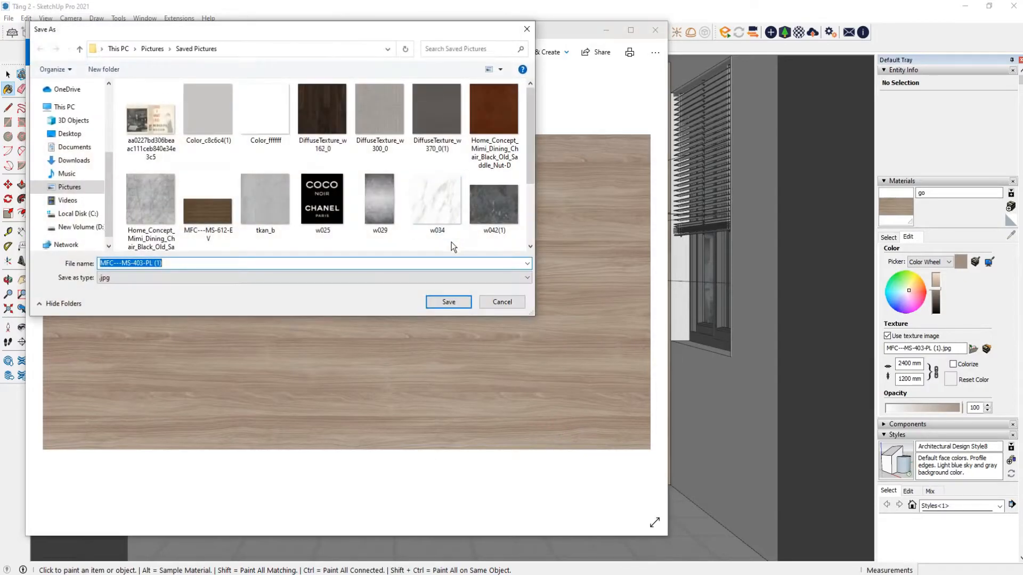
pyautogui.click(449, 301)
pyautogui.click(655, 29)
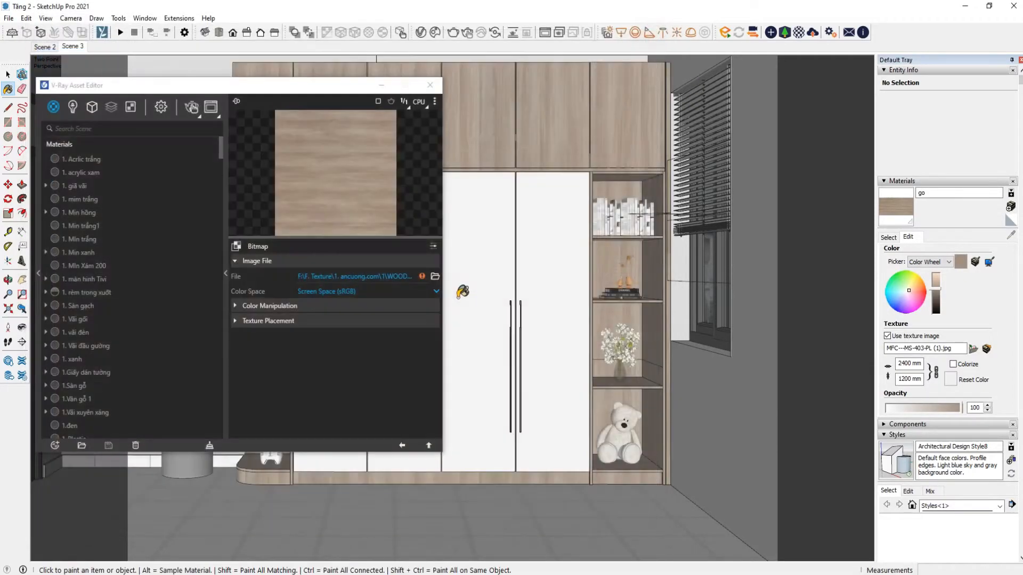
# Step: Relink the wood's diffuse bitmap to MFC---MS-403-PL (1) in Saved Pictures and return to the material settings
pyautogui.click(426, 276)
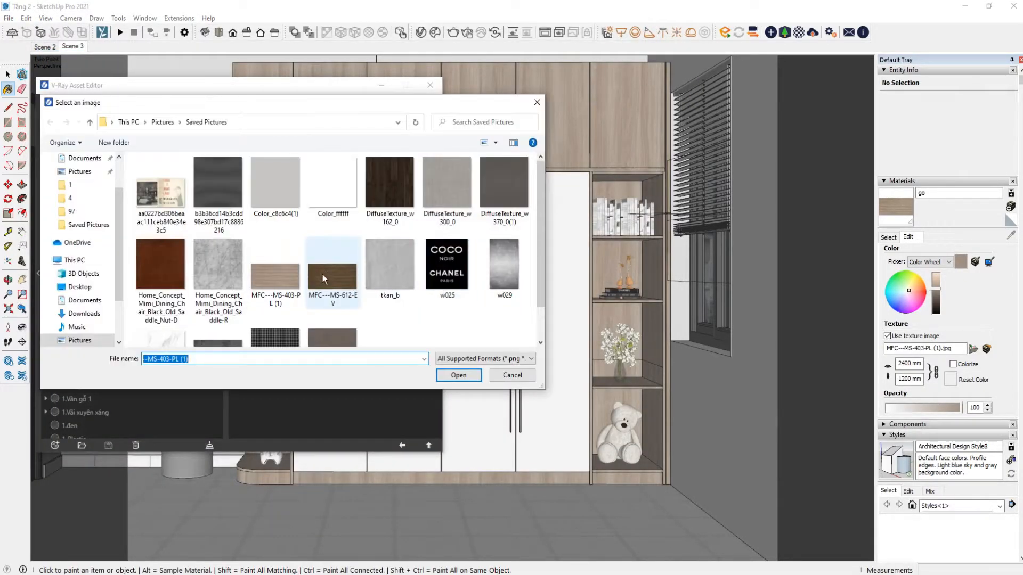
pyautogui.doubleClick(276, 276)
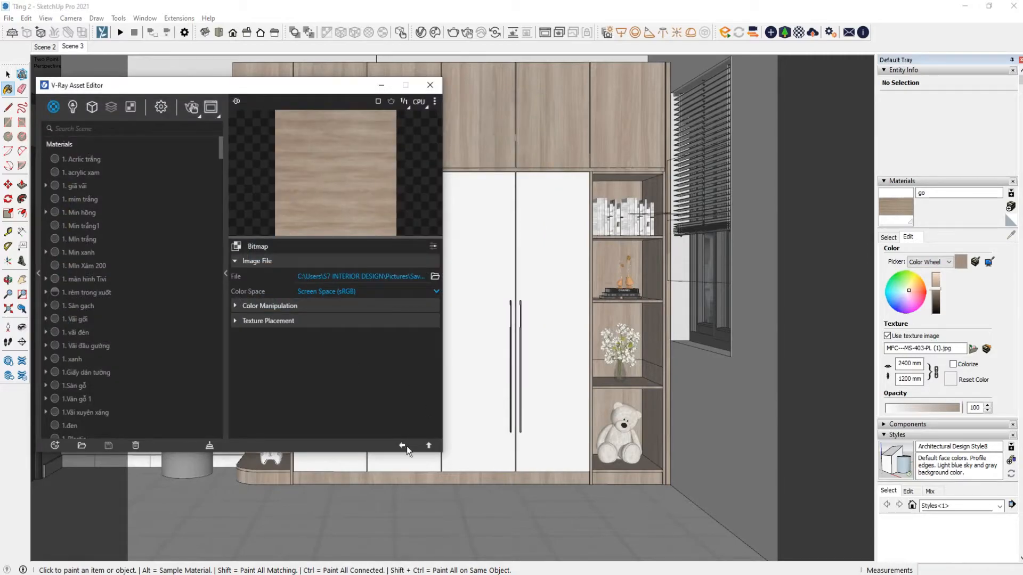
pyautogui.click(402, 446)
# Step: Examine the wood material's reflection colour, glossiness and Fresnel settings
pyautogui.click(317, 313)
pyautogui.click(320, 338)
pyautogui.scroll(-2, 233, 342)
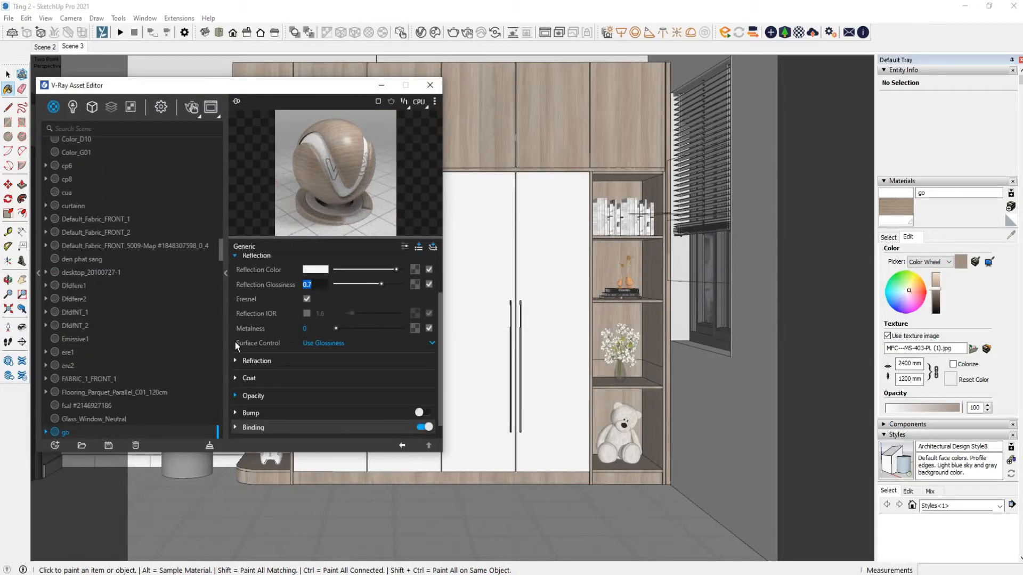
pyautogui.click(308, 298)
pyautogui.scroll(2, 320, 319)
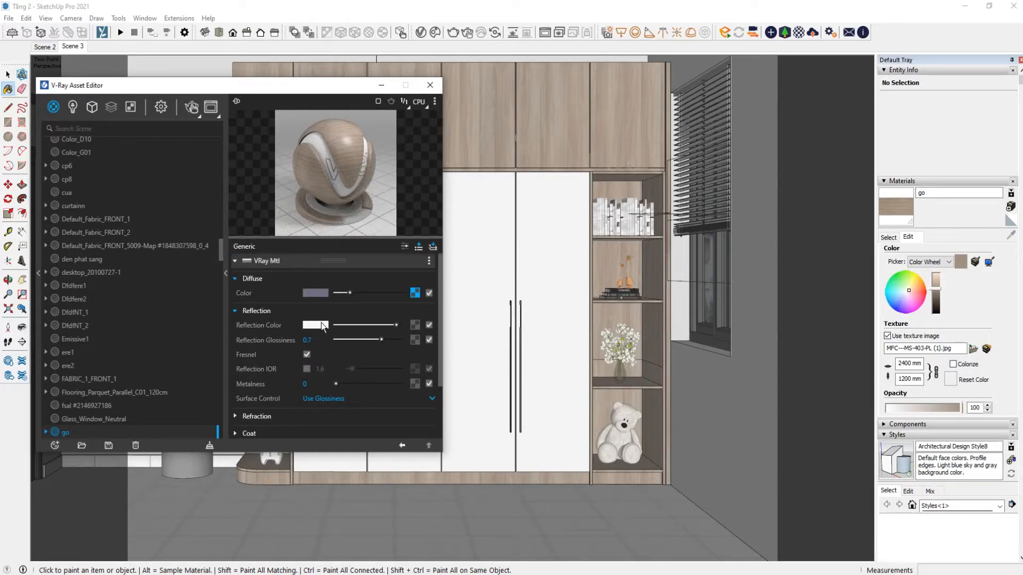
pyautogui.click(394, 324)
pyautogui.scroll(-3, 372, 282)
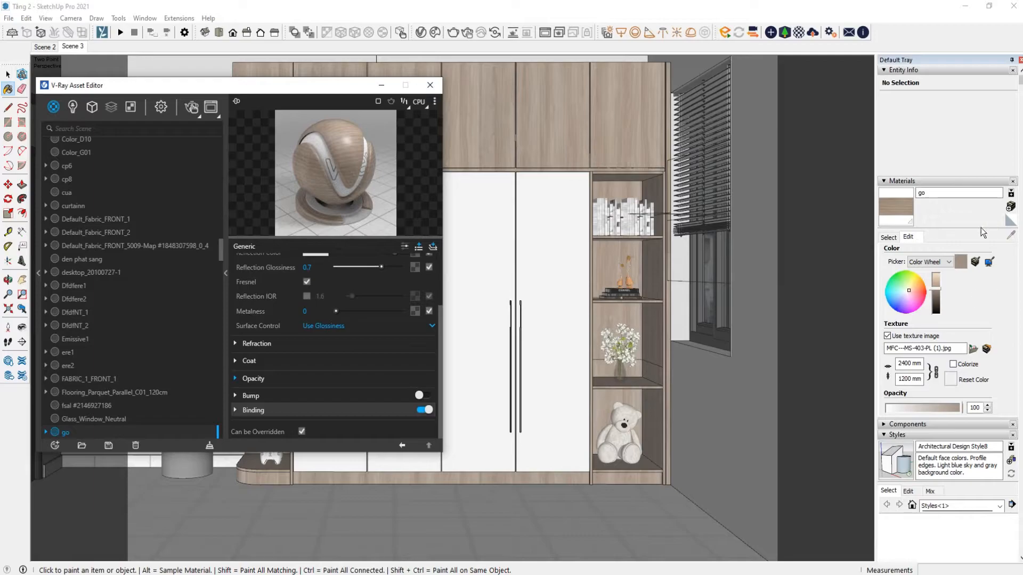
# Step: Sample the white acrylic material from the tall wardrobe doors and show its reflection settings
pyautogui.click(884, 238)
pyautogui.click(1009, 236)
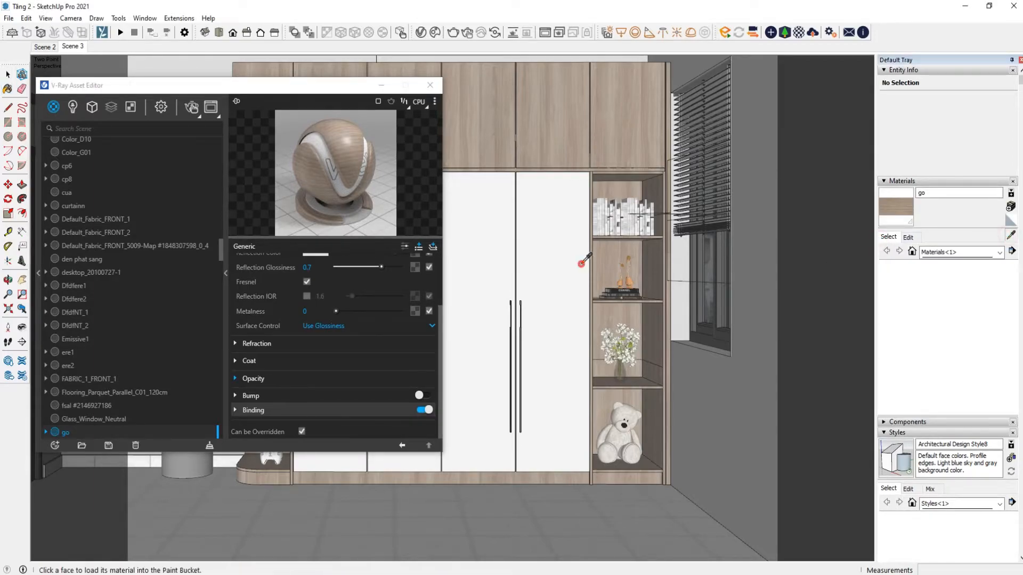
pyautogui.click(583, 260)
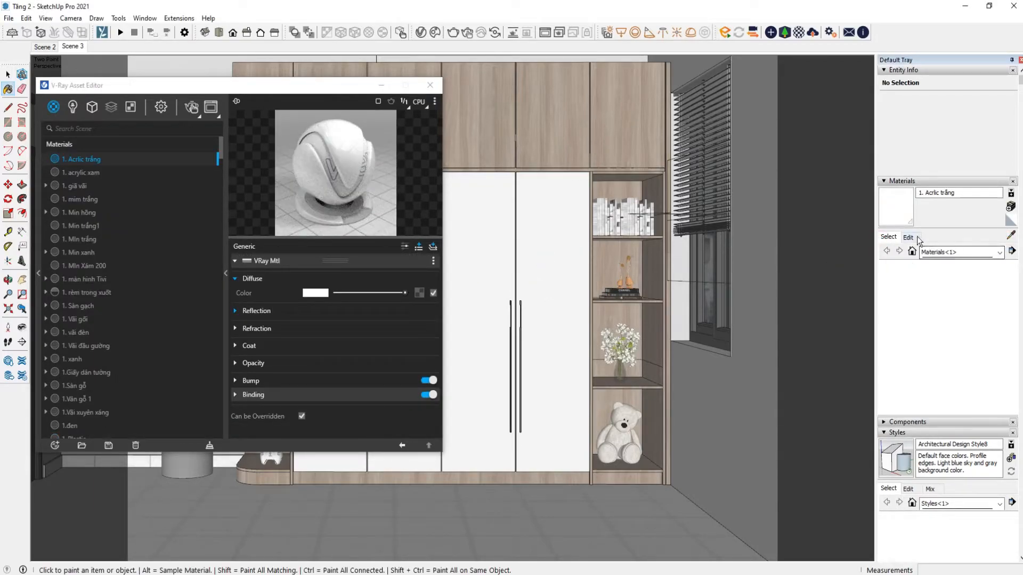
pyautogui.click(298, 311)
# Step: Set the white acrylic's diffuse colour to an off-white of R 0.948, G 0.937, B 0.937
pyautogui.click(320, 293)
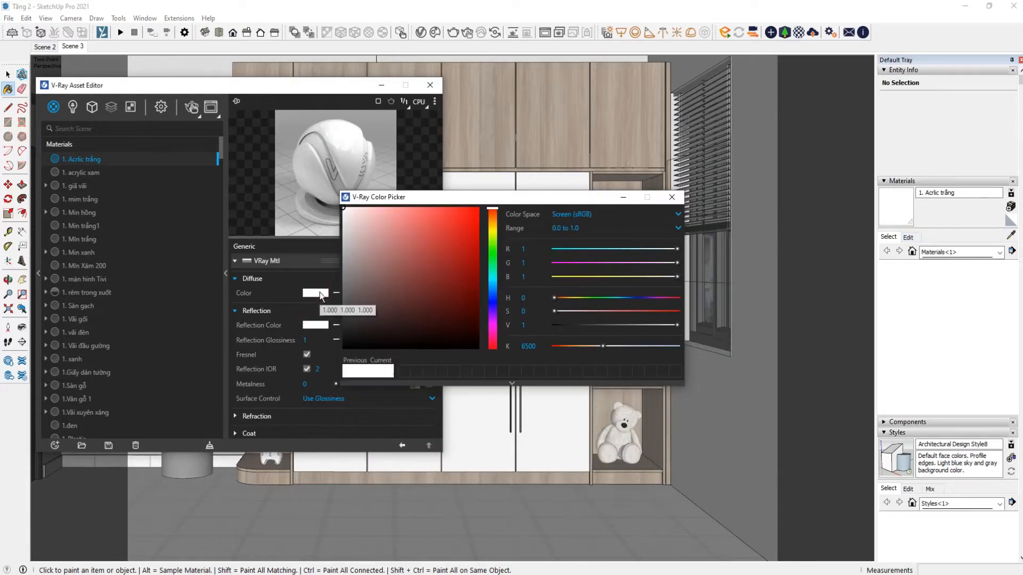
pyautogui.moveTo(344, 213); pyautogui.dragTo(342, 212)
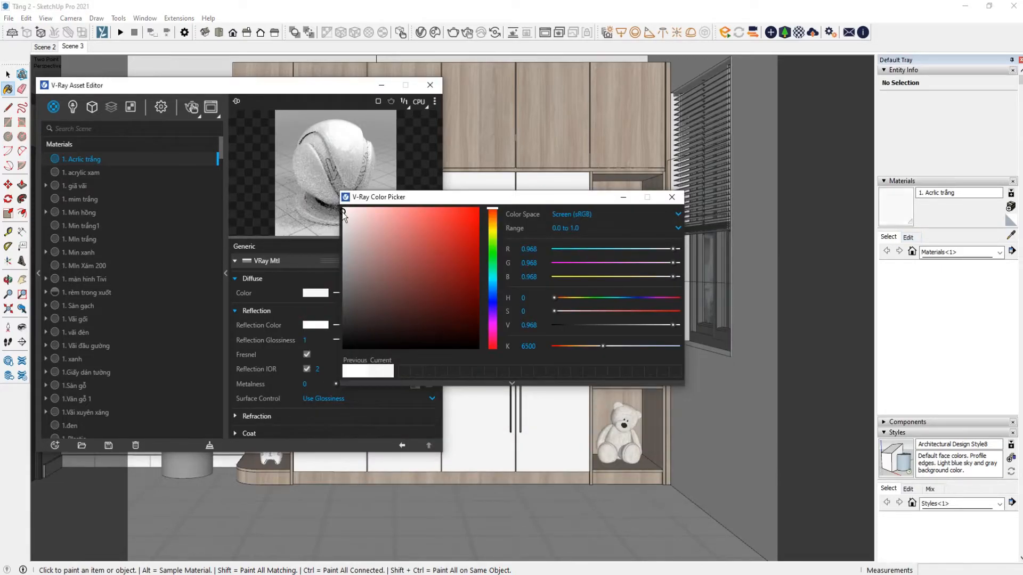
pyautogui.click(344, 214)
pyautogui.click(673, 197)
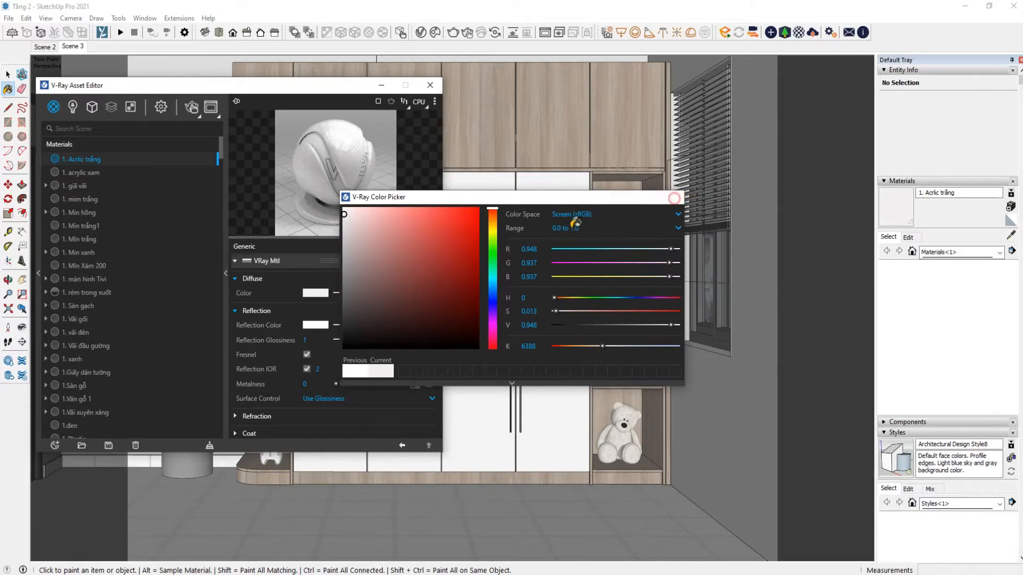
# Step: Examine the white acrylic's reflection glossiness, Fresnel and IOR values, and view the V-Ray render settings
pyautogui.click(313, 340)
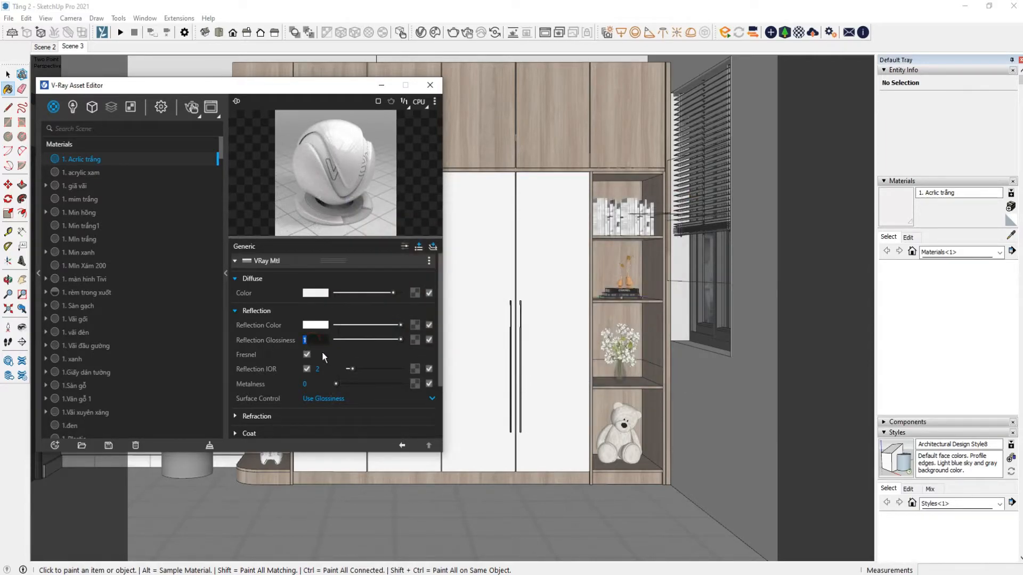
pyautogui.click(306, 354)
pyautogui.click(307, 354)
pyautogui.scroll(-2, 333, 364)
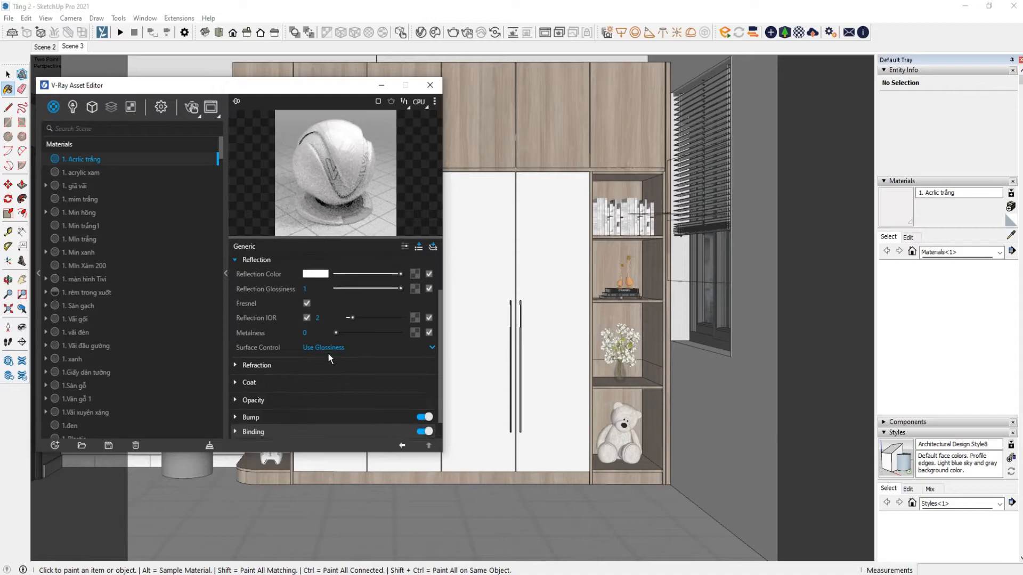
pyautogui.scroll(2, 328, 353)
pyautogui.click(323, 369)
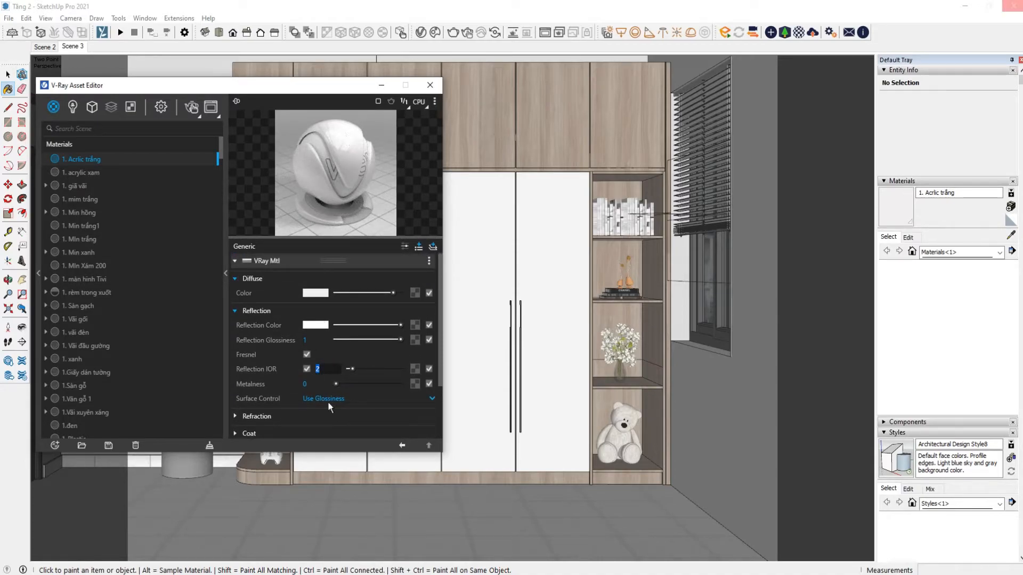
pyautogui.scroll(-2, 315, 378)
pyautogui.scroll(2, 308, 369)
pyautogui.moveTo(307, 89)
pyautogui.mouseDown()
pyautogui.moveTo(217, 90)
pyautogui.moveTo(402, 82)
pyautogui.mouseUp()
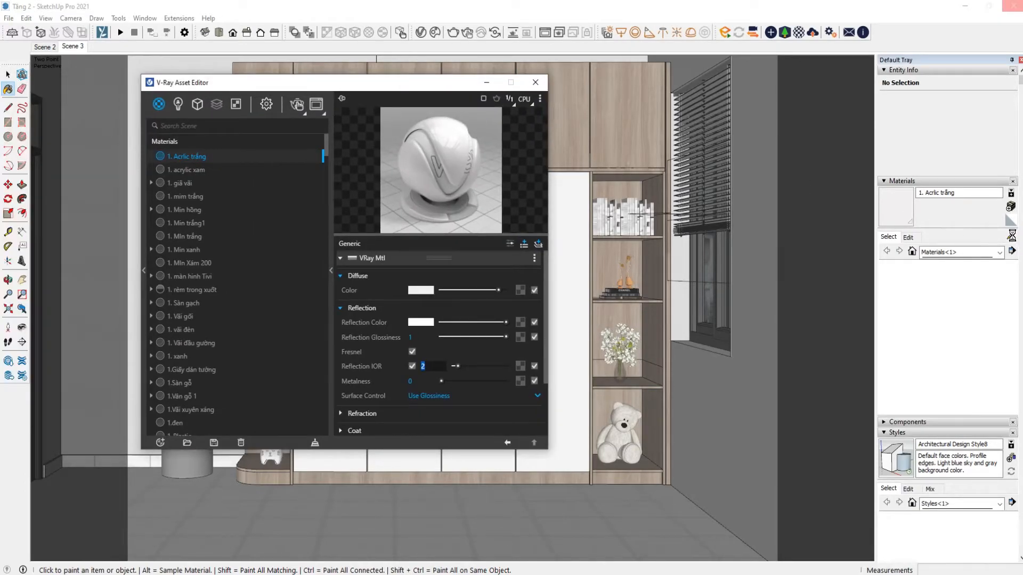
pyautogui.moveTo(392, 78); pyautogui.dragTo(309, 80)
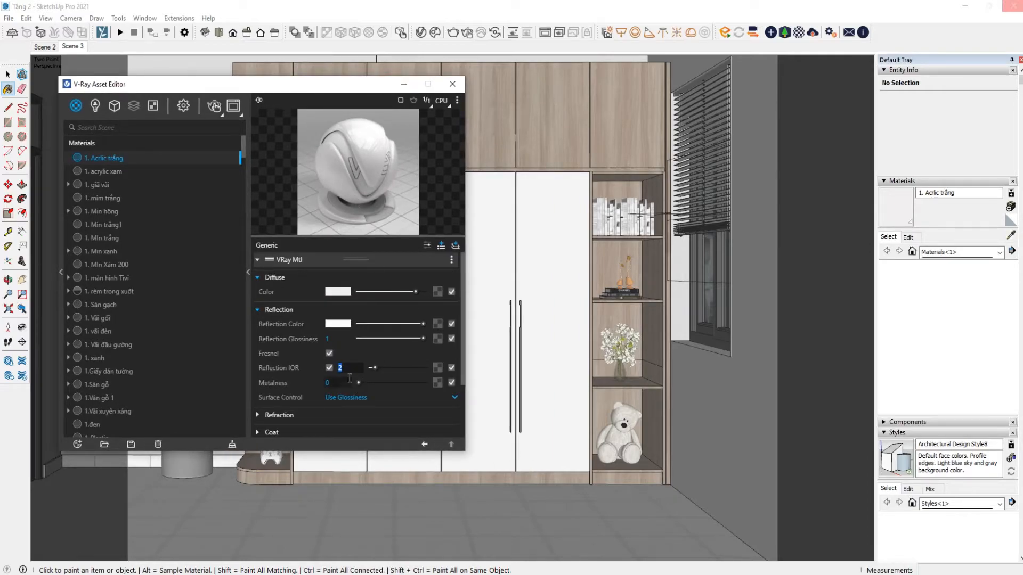
pyautogui.click(183, 105)
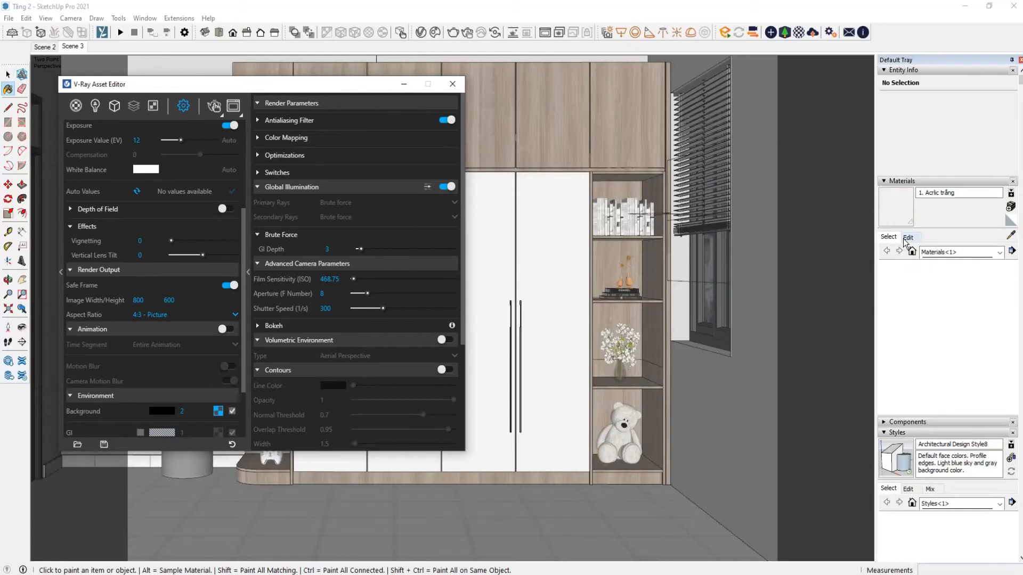
# Step: Sample the flower vase material "klo hoa" and examine its reflection and refraction layers
pyautogui.click(1011, 236)
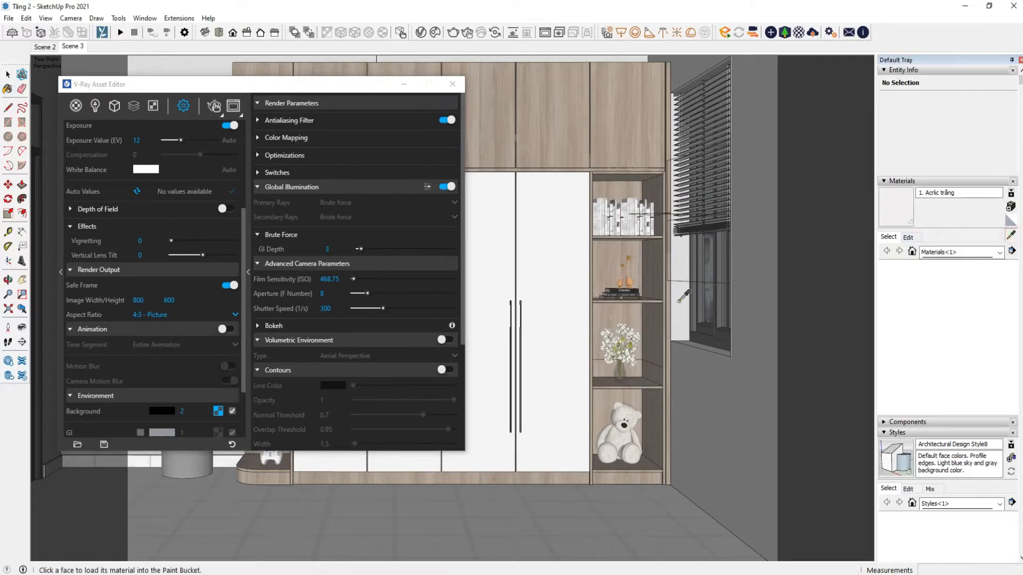
pyautogui.scroll(2, 642, 407)
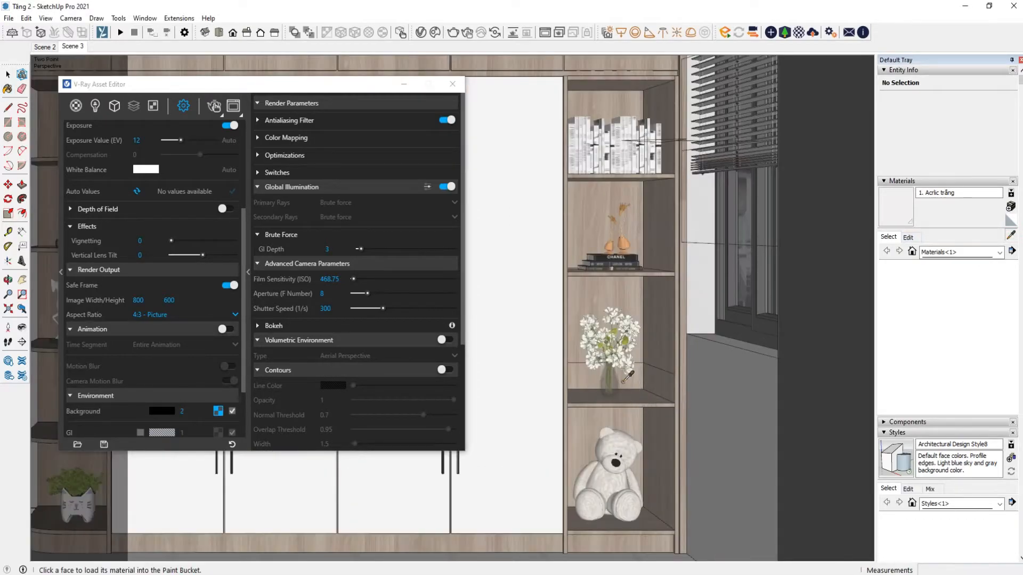
pyautogui.click(618, 373)
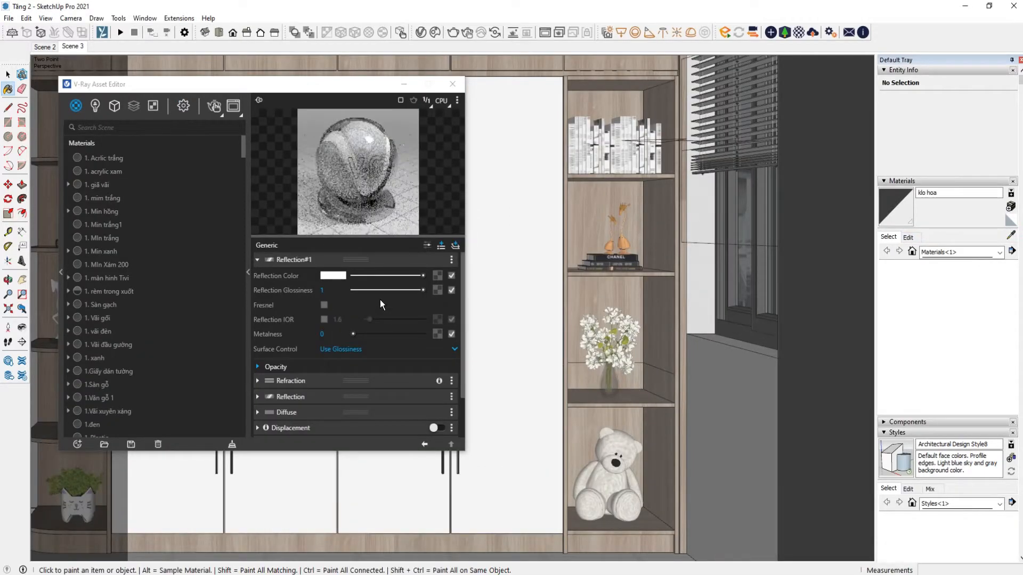
pyautogui.scroll(-2, 319, 306)
pyautogui.click(312, 329)
pyautogui.scroll(-3, 316, 327)
pyautogui.scroll(1, 315, 326)
pyautogui.scroll(2, 315, 326)
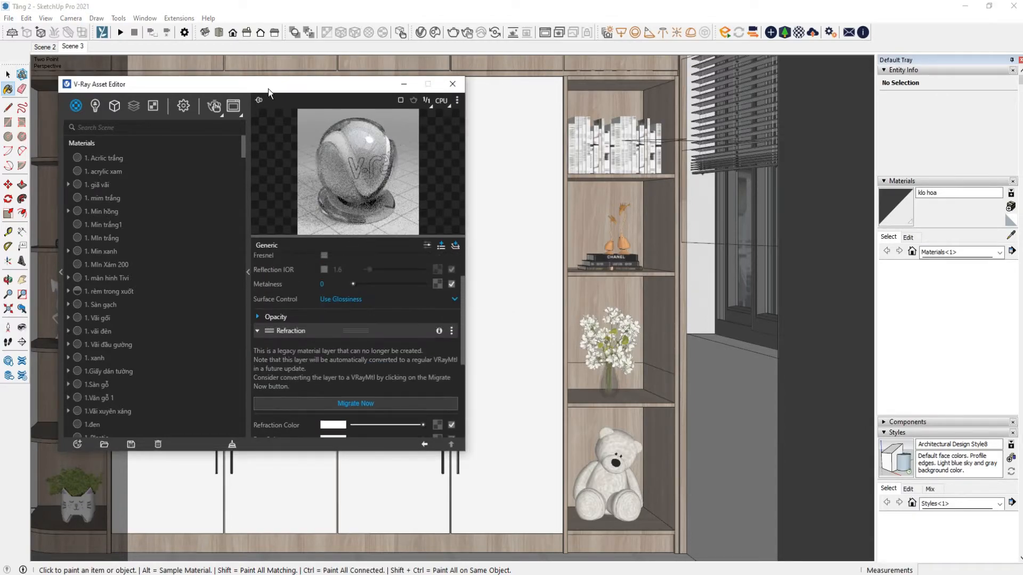
# Step: Sample the grey acrylic material from the floor planter beside the wardrobe and show its reflection settings
pyautogui.moveTo(266, 89); pyautogui.dragTo(600, 98)
pyautogui.scroll(-1, 242, 261)
pyautogui.moveTo(204, 278)
pyautogui.mouseDown(button='middle')
pyautogui.moveTo(304, 279)
pyautogui.moveTo(465, 246)
pyautogui.mouseUp(button='middle')
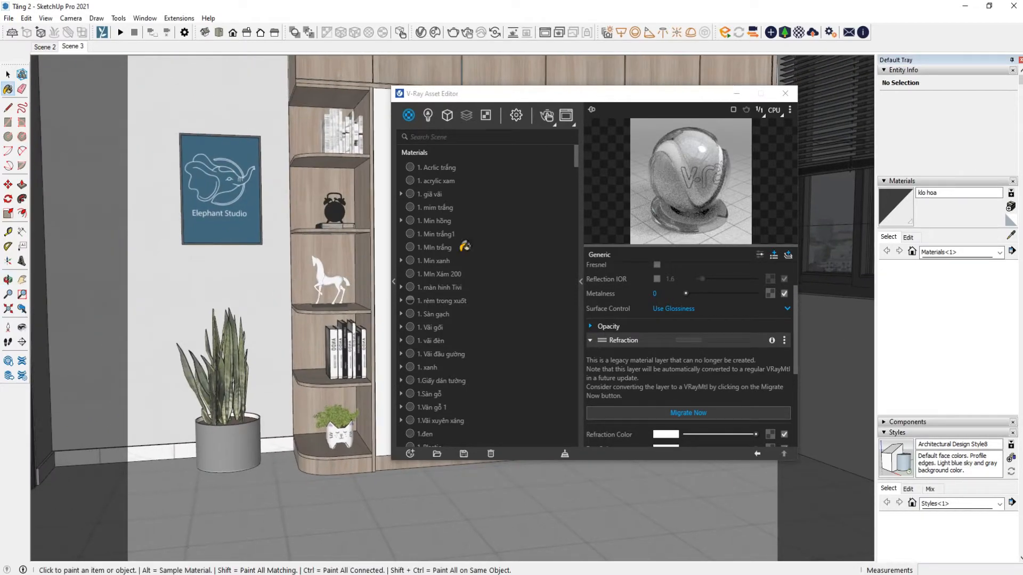
pyautogui.click(1010, 235)
pyautogui.click(232, 448)
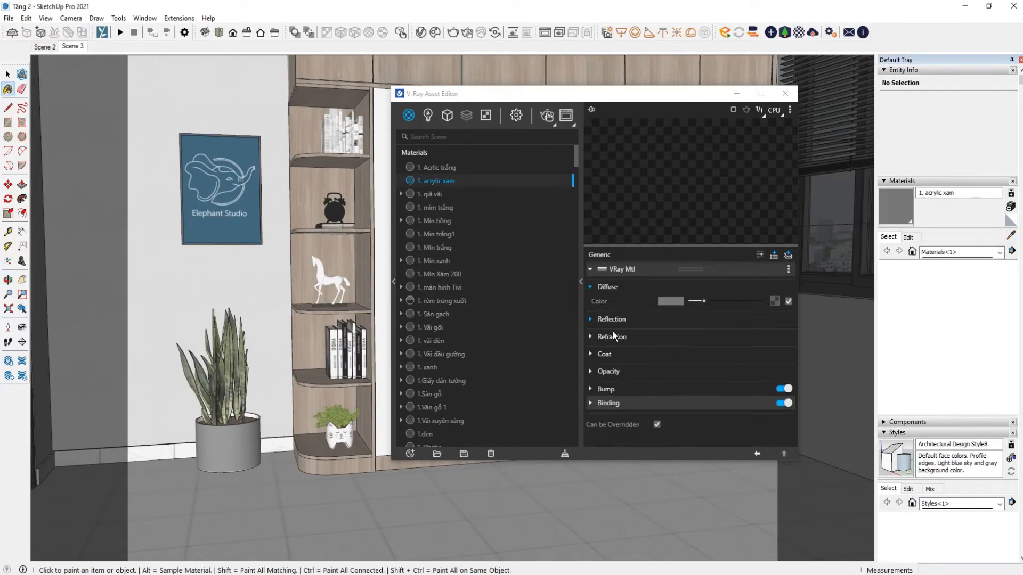
pyautogui.click(644, 321)
# Step: Darken the planter material's diffuse colour to 0.394 grey, lighten it slightly again, and check its reflection glossiness
pyautogui.click(670, 302)
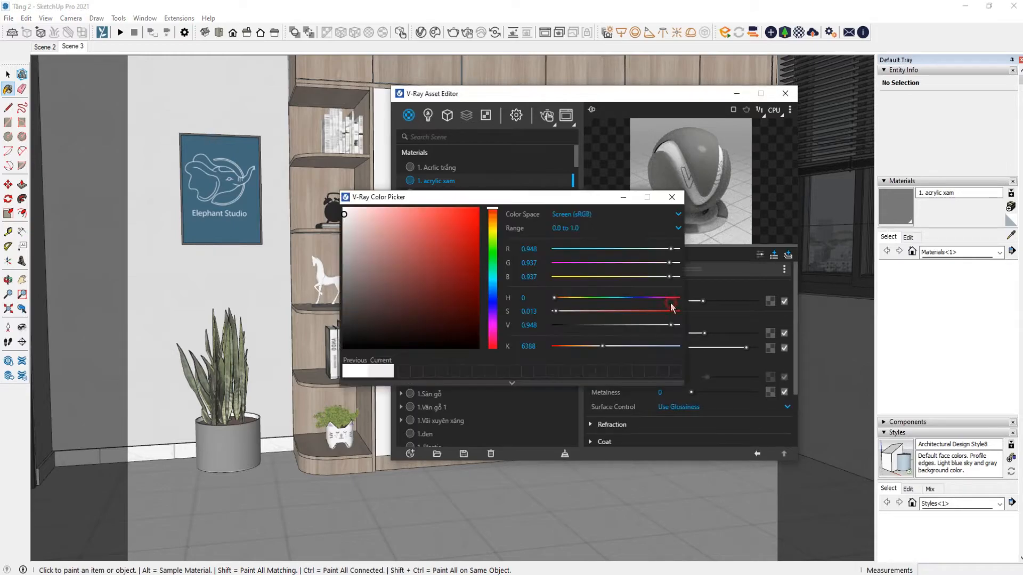
pyautogui.moveTo(343, 280)
pyautogui.mouseDown()
pyautogui.moveTo(350, 305)
pyautogui.moveTo(342, 300)
pyautogui.mouseUp()
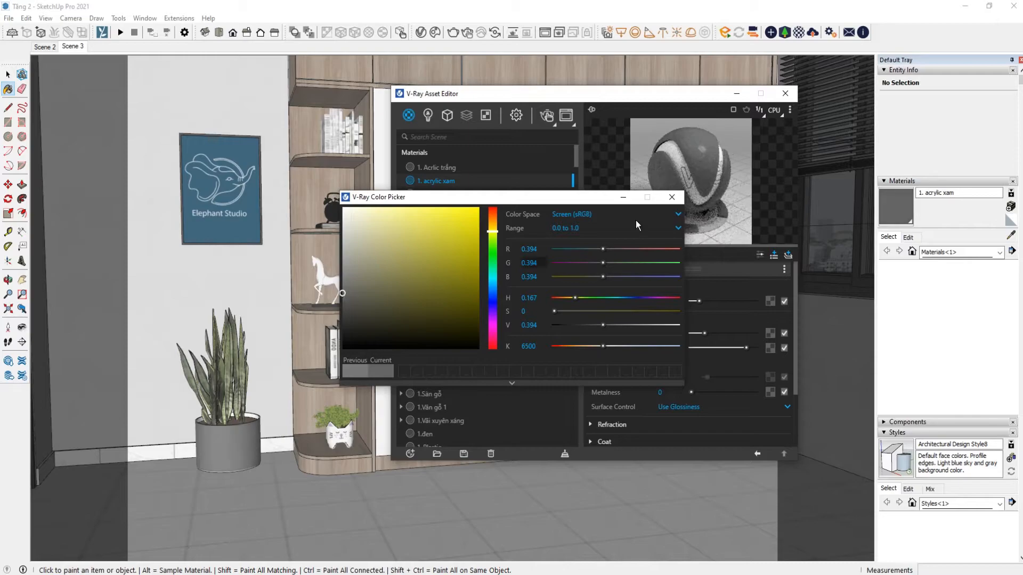
pyautogui.click(672, 197)
pyautogui.moveTo(697, 303); pyautogui.dragTo(703, 305)
pyautogui.scroll(-2, 644, 328)
pyautogui.click(670, 293)
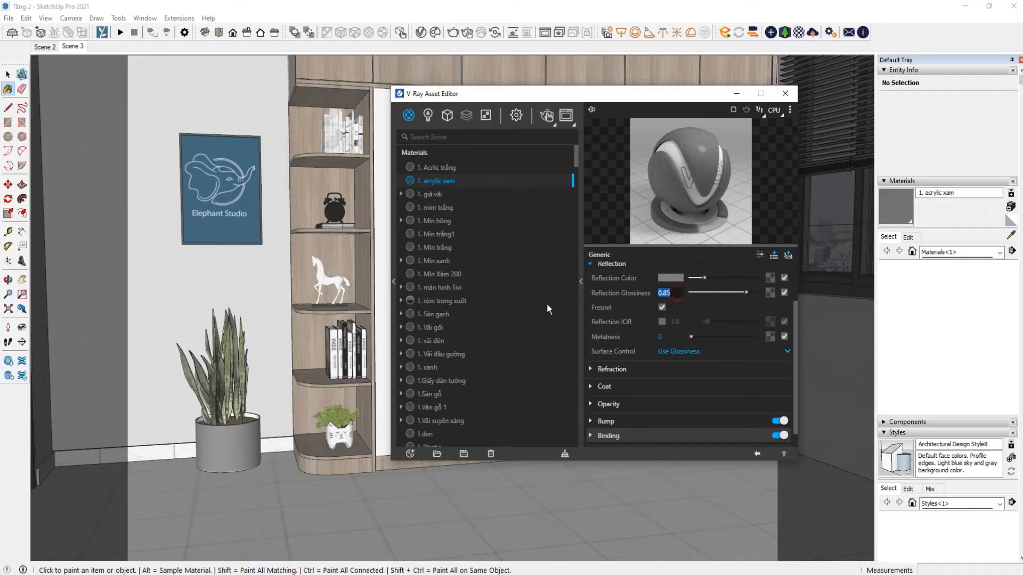
# Step: Sample the "PIC" material from the Elephant Studio wall picture and slightly brighten its reflection colour
pyautogui.click(1011, 235)
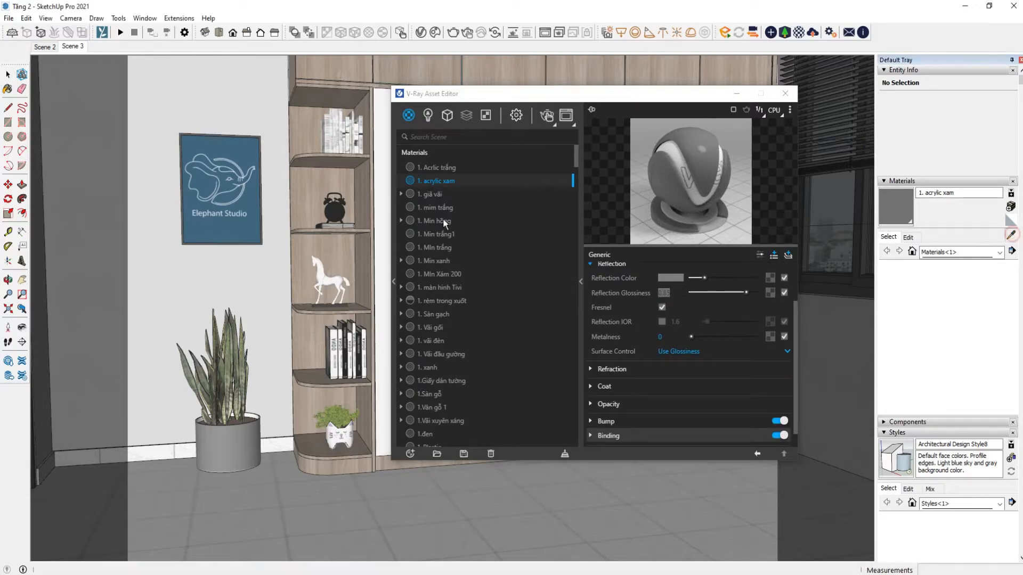
pyautogui.click(228, 199)
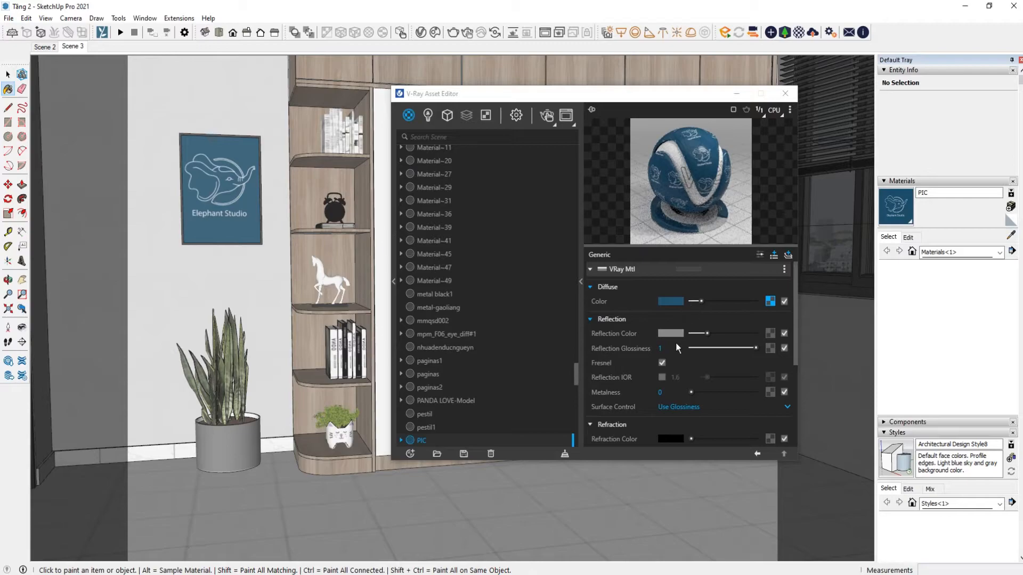
pyautogui.moveTo(707, 333); pyautogui.dragTo(711, 333)
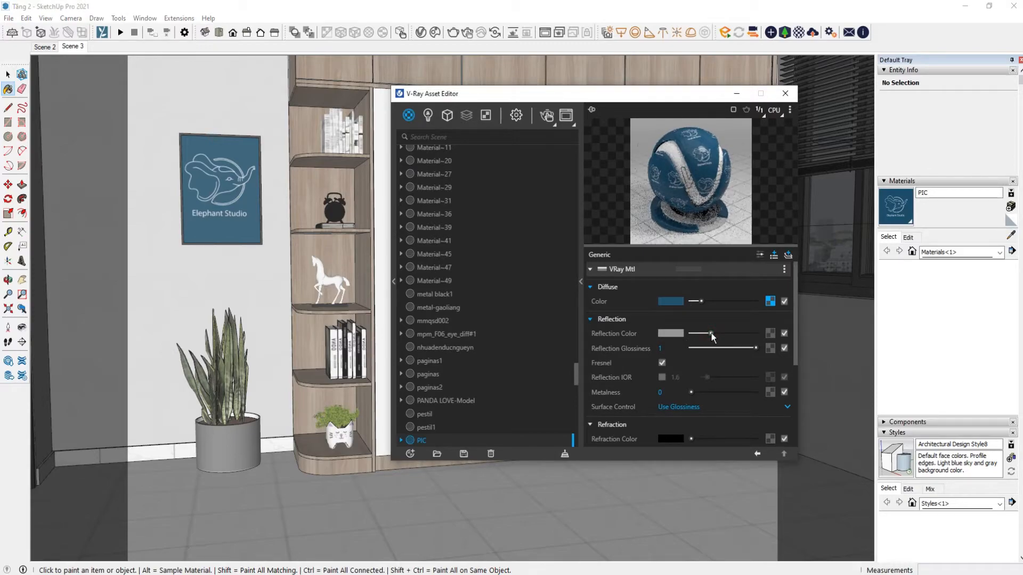
# Step: Sample the black "Tay nắm" material from the right-hand pair of wardrobe door handles to show its reflection settings
pyautogui.click(737, 94)
pyautogui.moveTo(504, 282); pyautogui.dragTo(397, 288, button='middle')
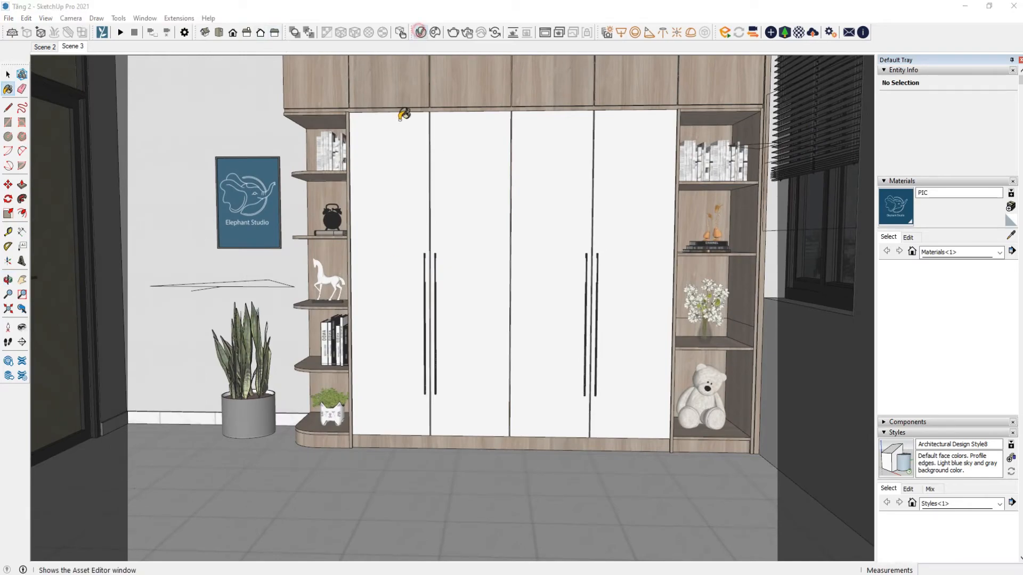
pyautogui.click(421, 32)
pyautogui.moveTo(519, 94); pyautogui.dragTo(169, 104)
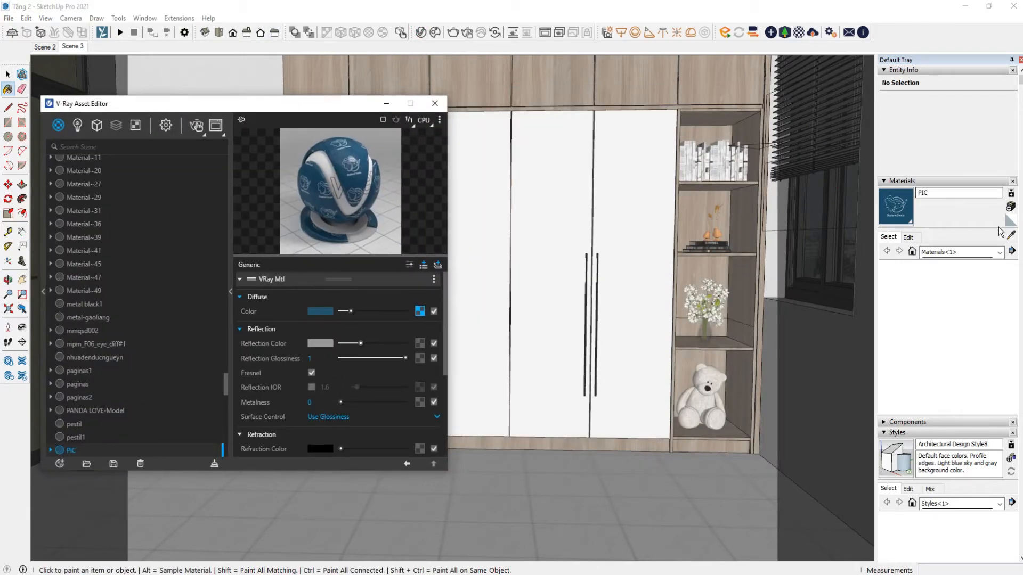
pyautogui.scroll(5, 591, 274)
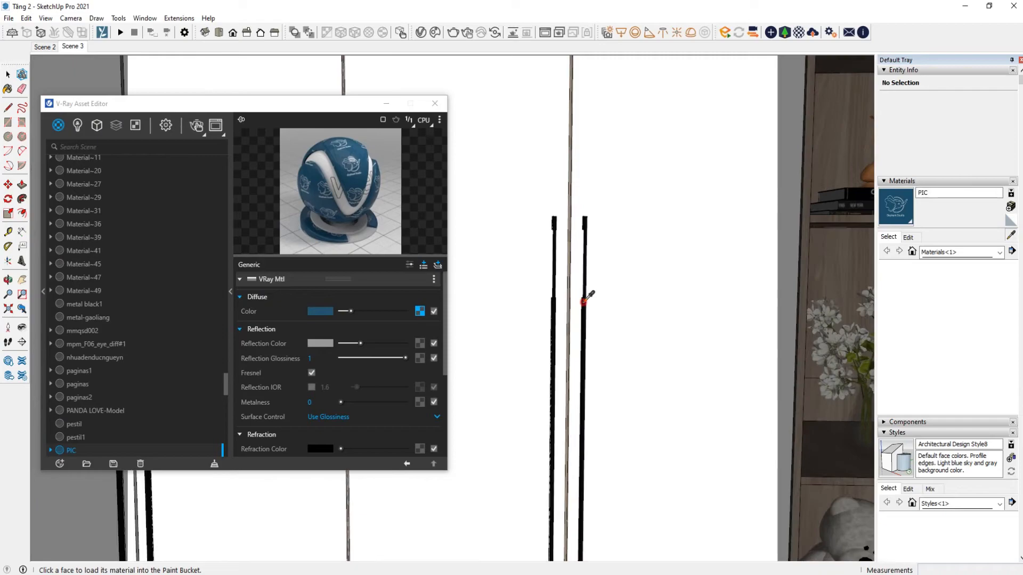
pyautogui.keyDown('alt'); pyautogui.click(585, 298); pyautogui.keyUp('alt')
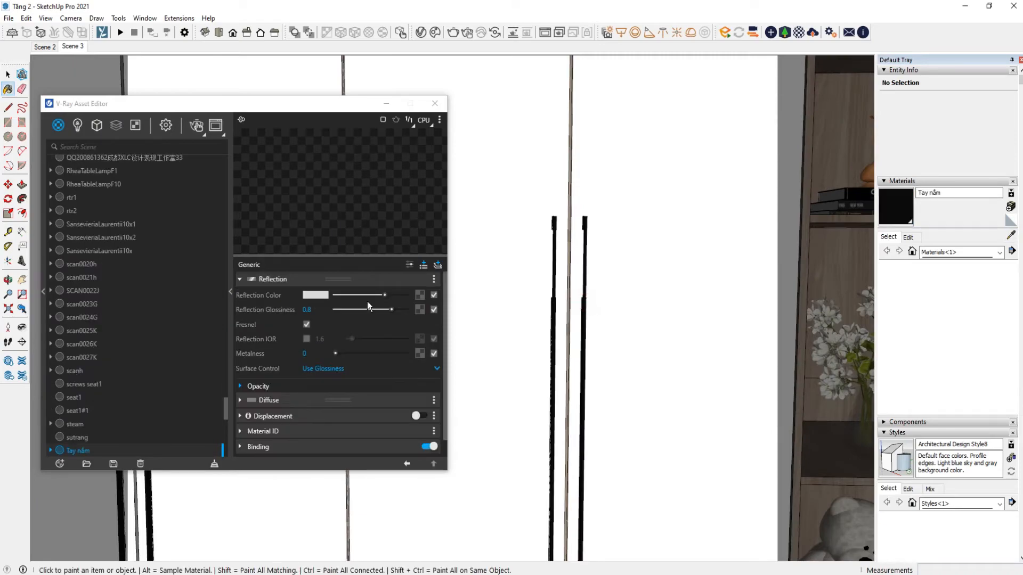
# Step: Darken the handle material's reflection colour slightly to a light grey with a value of 0.808
pyautogui.doubleClick(306, 310)
pyautogui.click(315, 295)
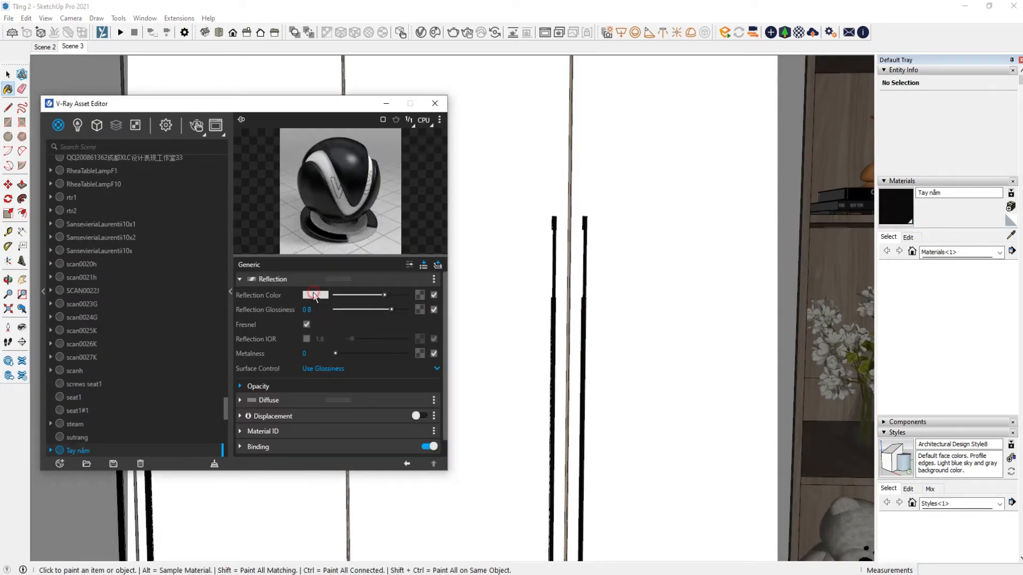
pyautogui.moveTo(344, 229); pyautogui.dragTo(344, 235)
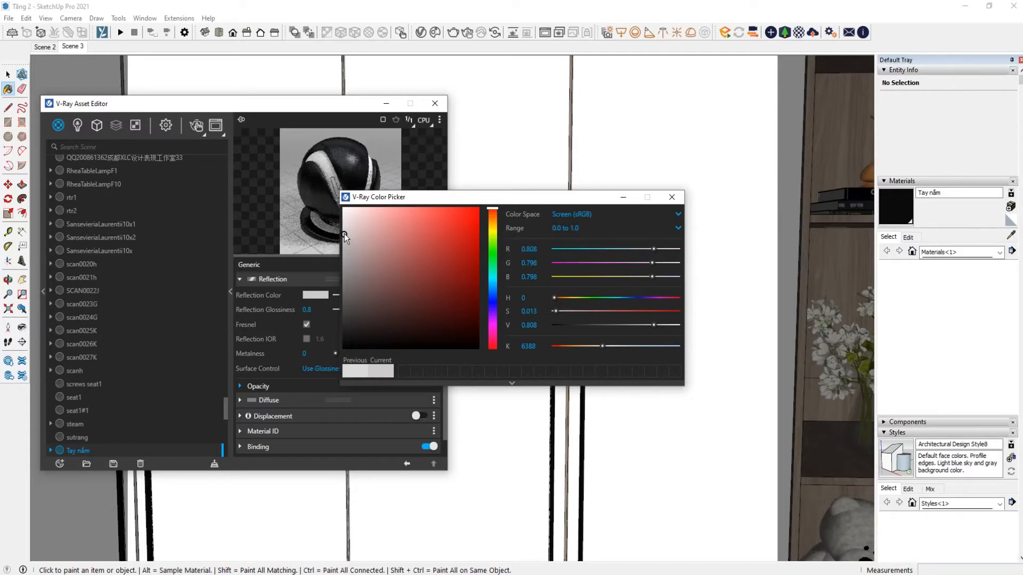
pyautogui.click(622, 197)
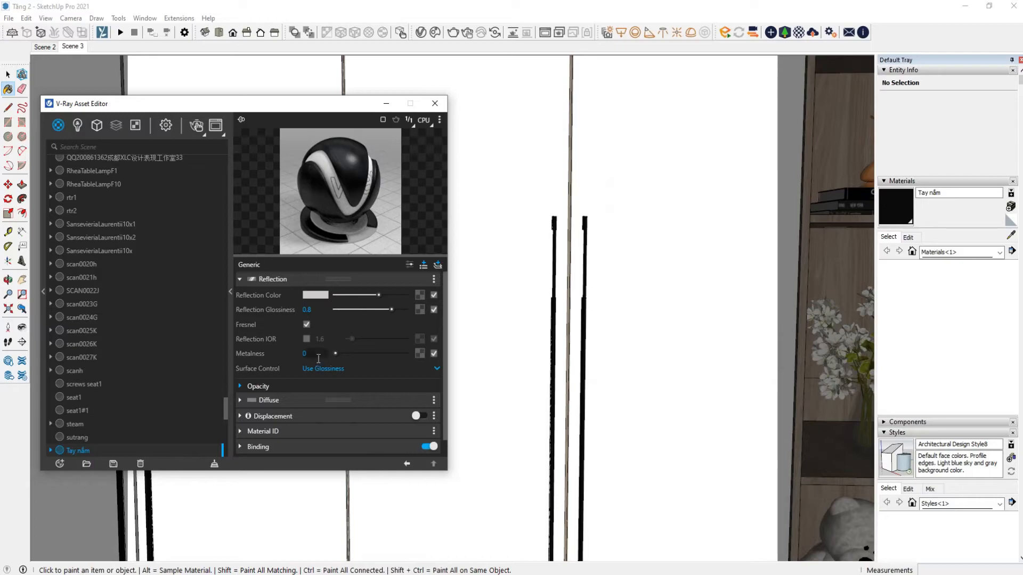
# Step: Return to the Scene 3 view and set the render output image width to 2600 at the 4:3 aspect ratio
pyautogui.click(72, 46)
pyautogui.moveTo(188, 106); pyautogui.dragTo(361, 80)
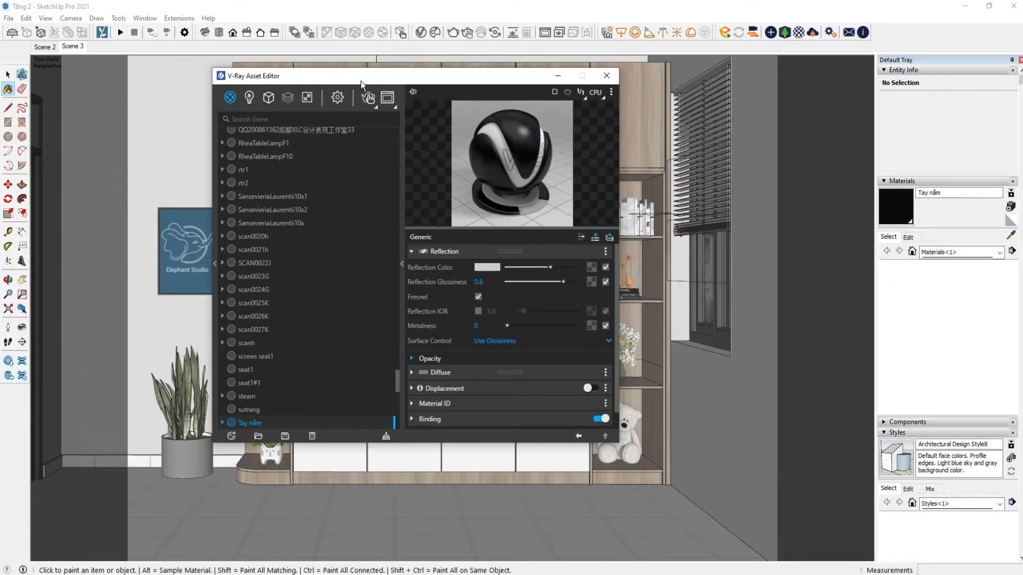
pyautogui.click(337, 97)
pyautogui.scroll(-3, 311, 257)
pyautogui.doubleClick(292, 215)
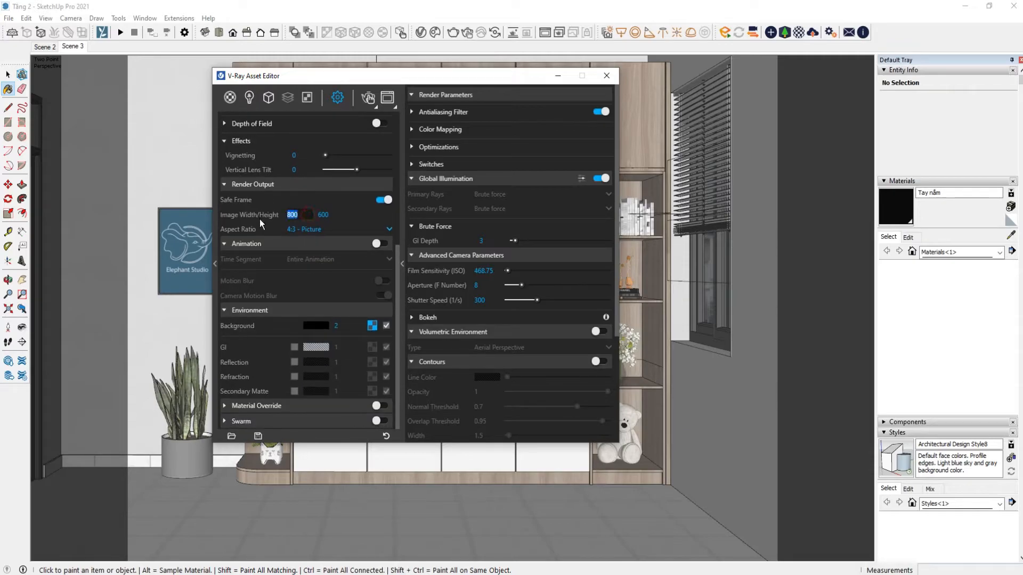
pyautogui.write('26')
pyautogui.press('Return')
# Step: Review the render and camera settings, start a V-Ray production render of Scene 3, and fit the whole image in the frame buffer
pyautogui.scroll(6, 331, 234)
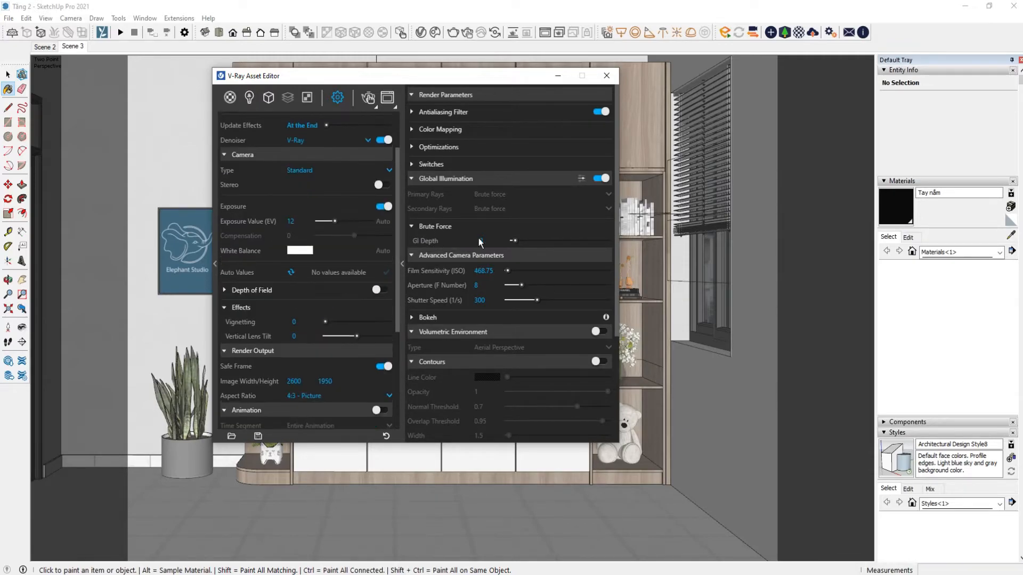
pyautogui.scroll(-4, 452, 250)
pyautogui.scroll(-3, 323, 281)
pyautogui.scroll(6, 323, 281)
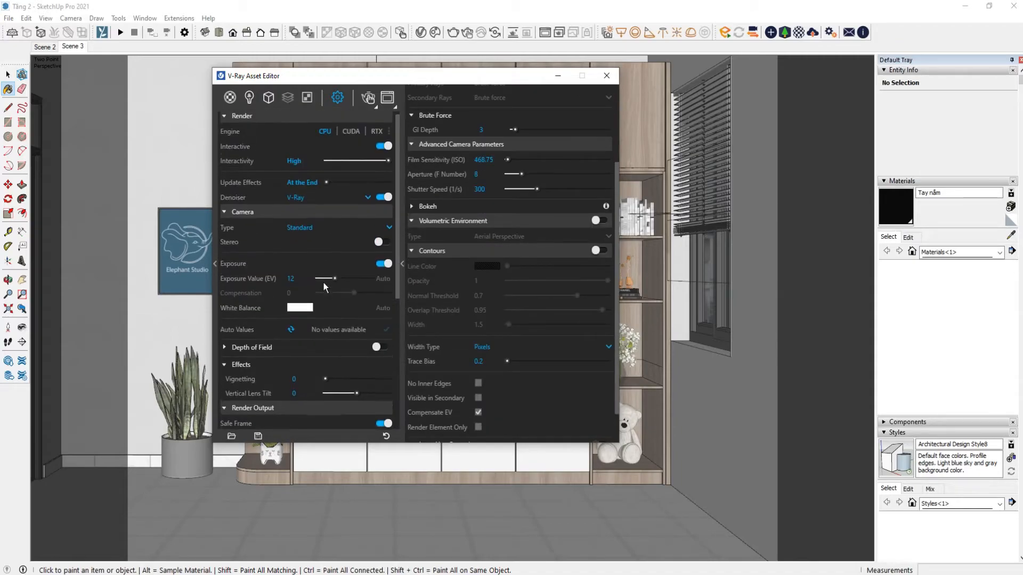
pyautogui.click(374, 108)
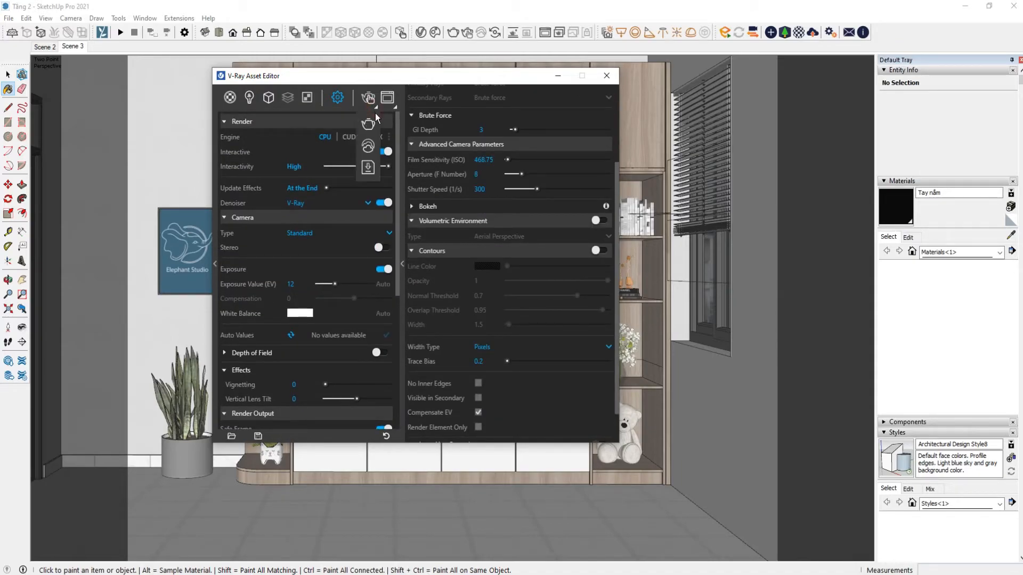
pyautogui.click(370, 123)
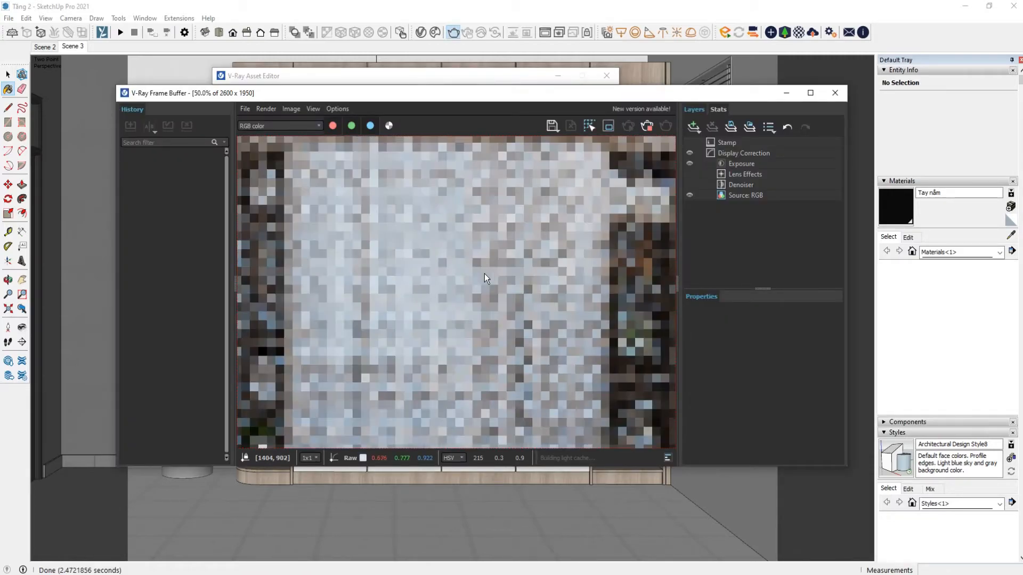
pyautogui.scroll(-1, 484, 273)
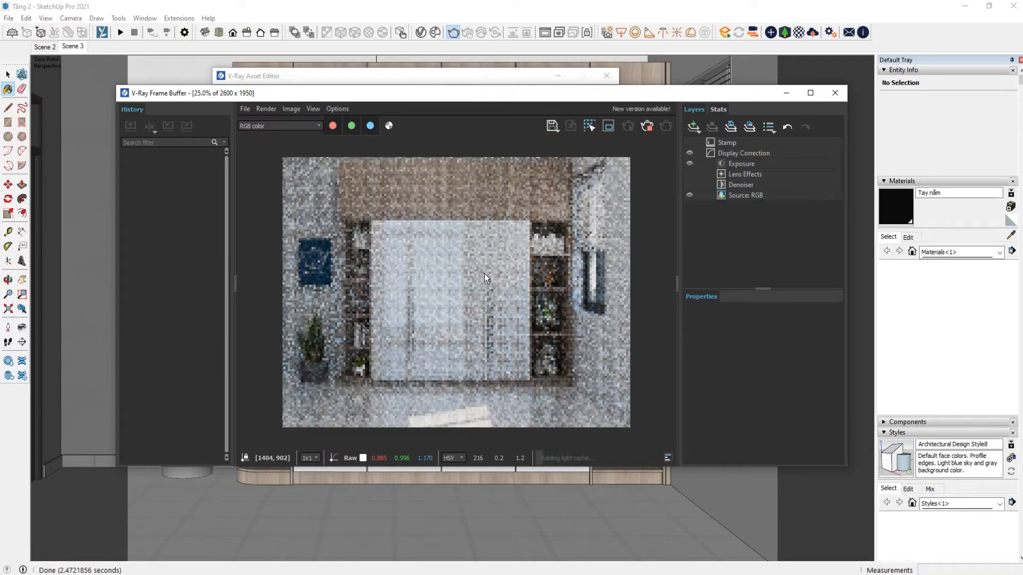